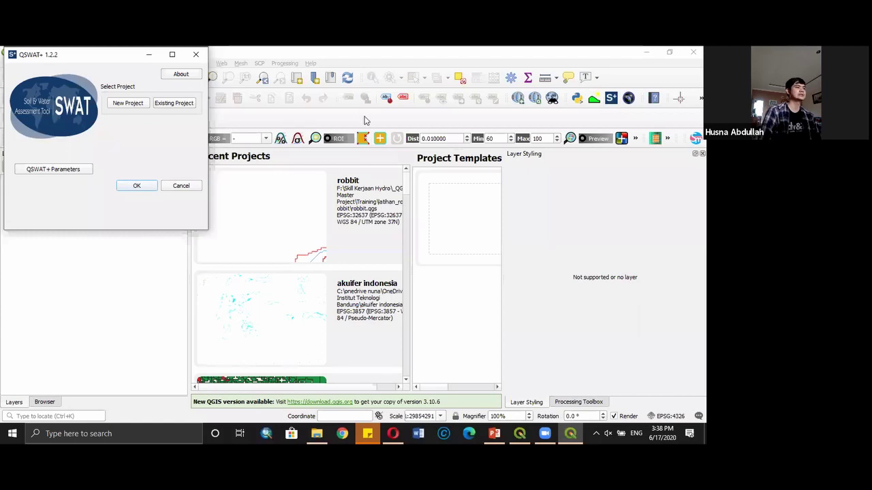
Switch to the other QGIS window, review the list of installed plugins, and close the plugin manager
{"action": "left_click", "coordinate": [331, 229]}
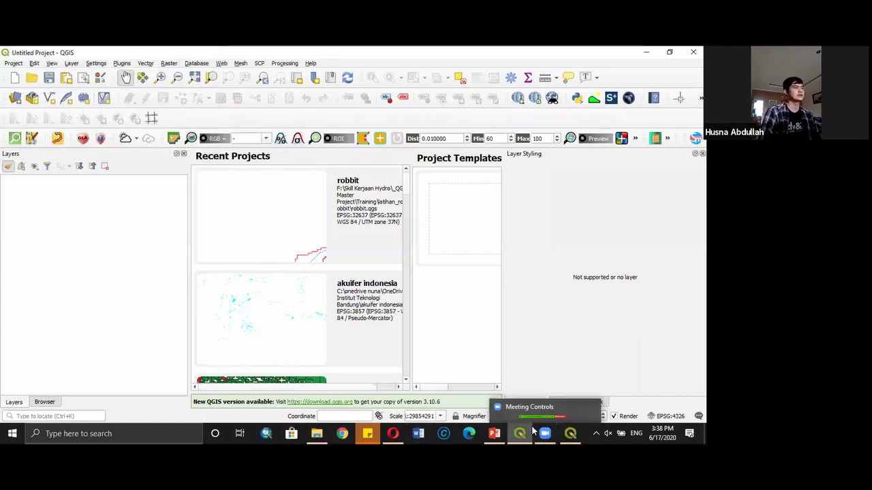
{"action": "left_click", "coordinate": [122, 63]}
{"action": "left_click", "coordinate": [134, 73]}
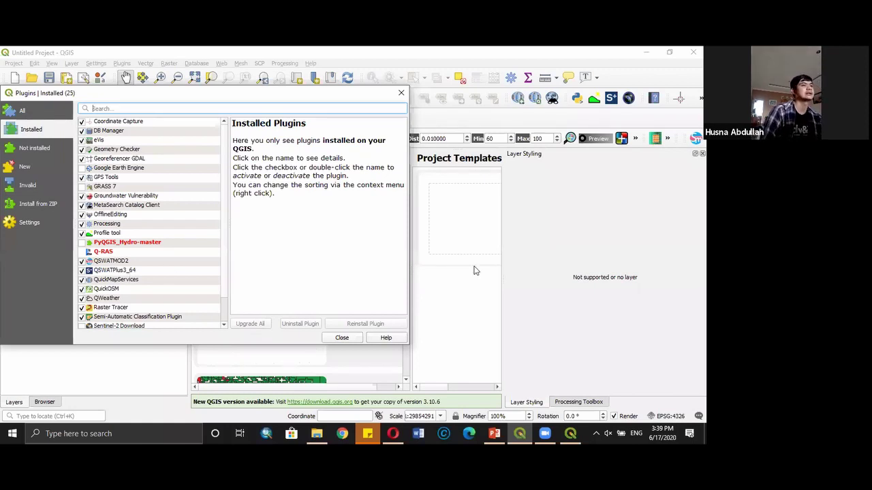
{"action": "left_click", "coordinate": [353, 338]}
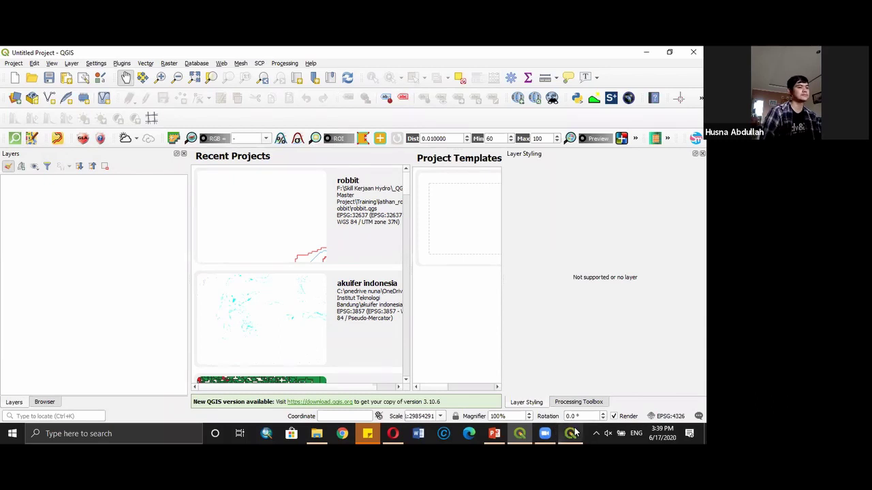
Return to the QSWAT+ window, start a new project, and browse to the OneDrive - Institut Teknologi Bandung folder for its parent directory
{"action": "mouse_move", "coordinate": [571, 433]}
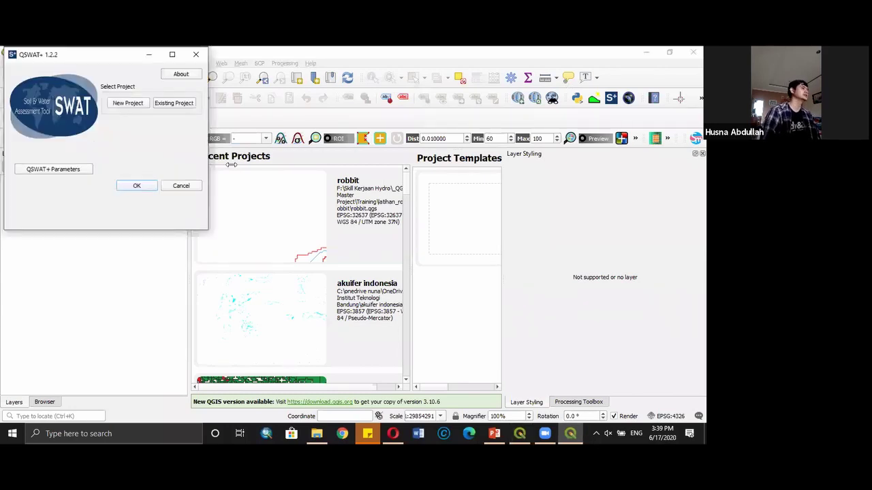
{"action": "left_click", "coordinate": [81, 52]}
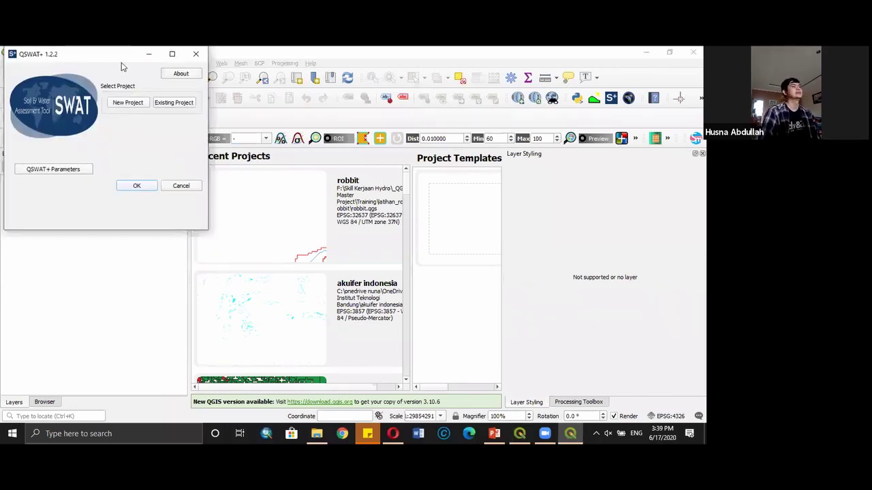
{"action": "left_click", "coordinate": [134, 105]}
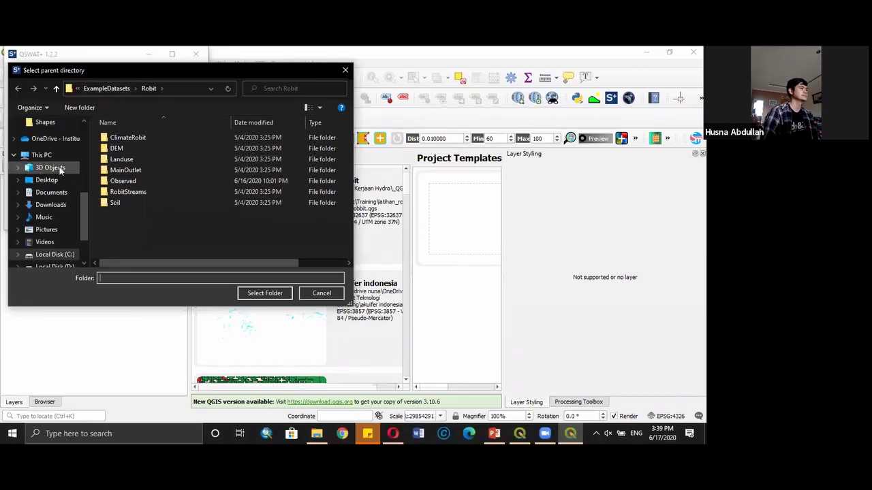
{"action": "scroll", "coordinate": [58, 161], "scroll_direction": "up", "scroll_amount": 3}
{"action": "scroll", "coordinate": [49, 139], "scroll_direction": "up", "scroll_amount": 1}
{"action": "left_click", "coordinate": [54, 135]}
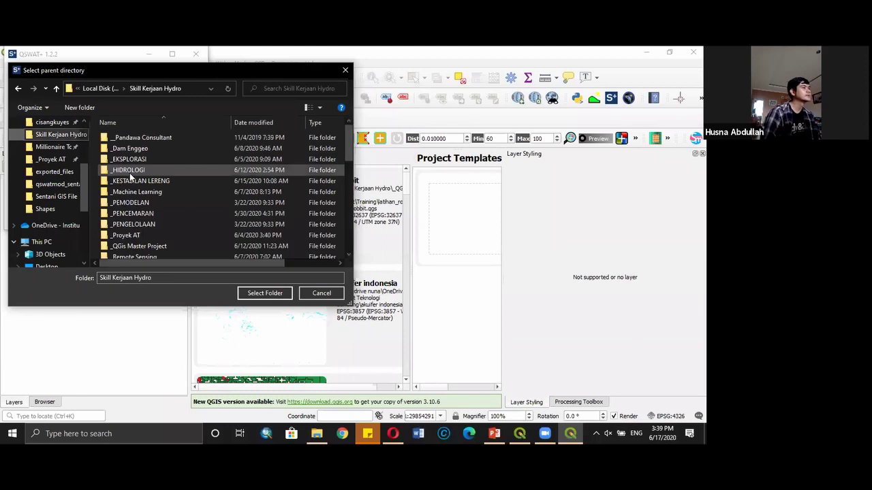
{"action": "left_click", "coordinate": [68, 224]}
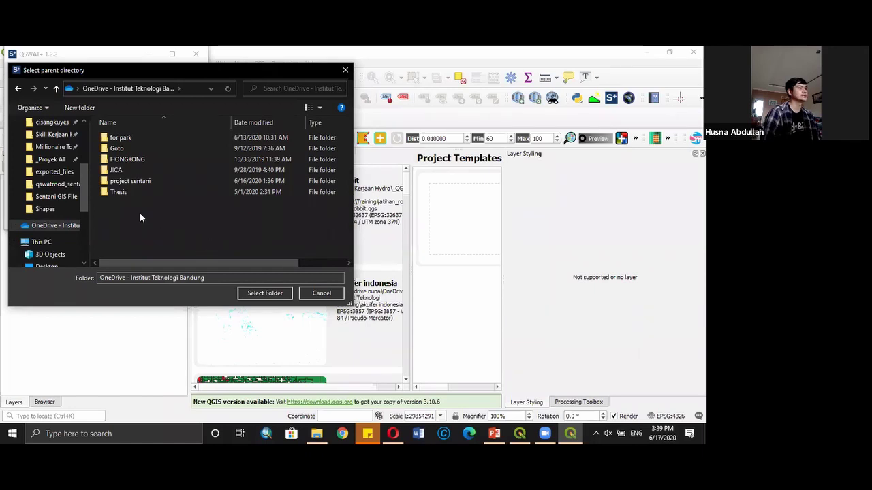
Create a new folder named latihan_qswat in the OneDrive folder
{"action": "right_click", "coordinate": [171, 212]}
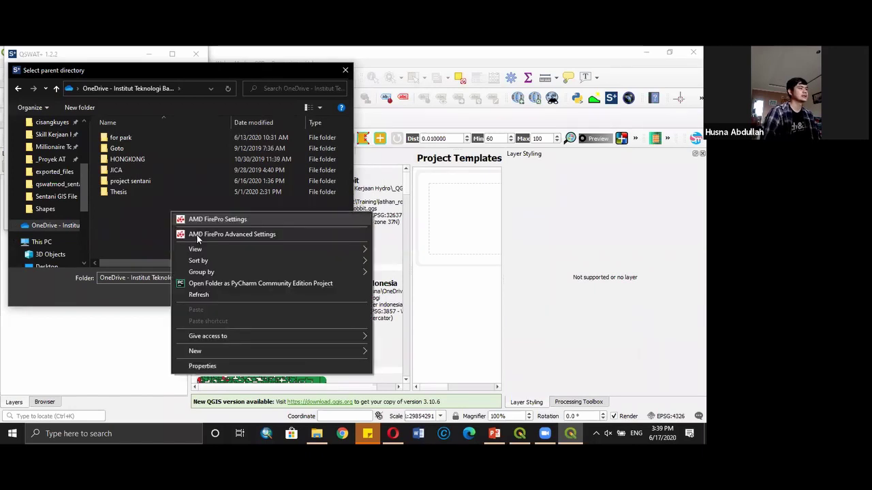
{"action": "mouse_move", "coordinate": [320, 351]}
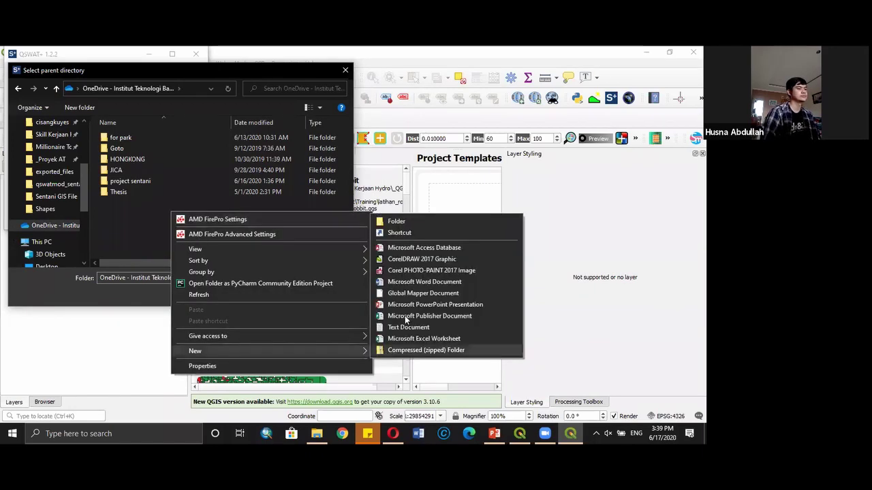
{"action": "left_click", "coordinate": [396, 223]}
{"action": "type", "text": "latihan_qs"}
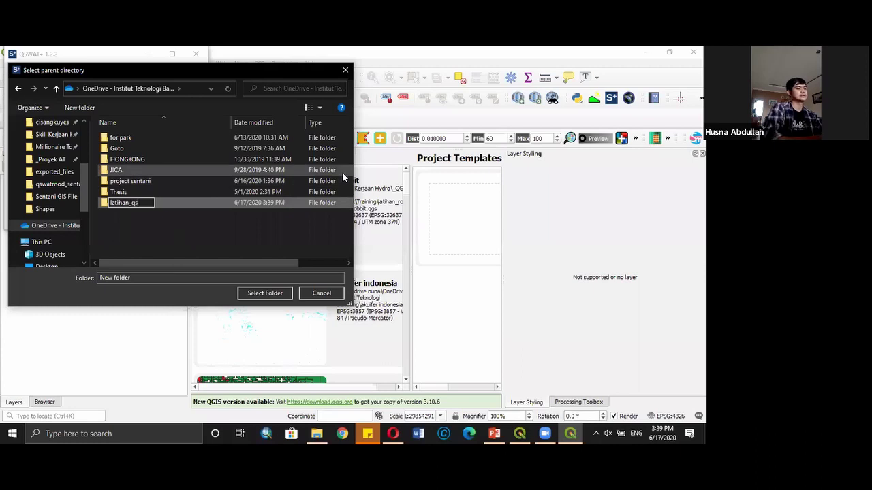
{"action": "type", "text": "a"}
{"action": "key", "text": "BackSpace"}
{"action": "type", "text": "wat"}
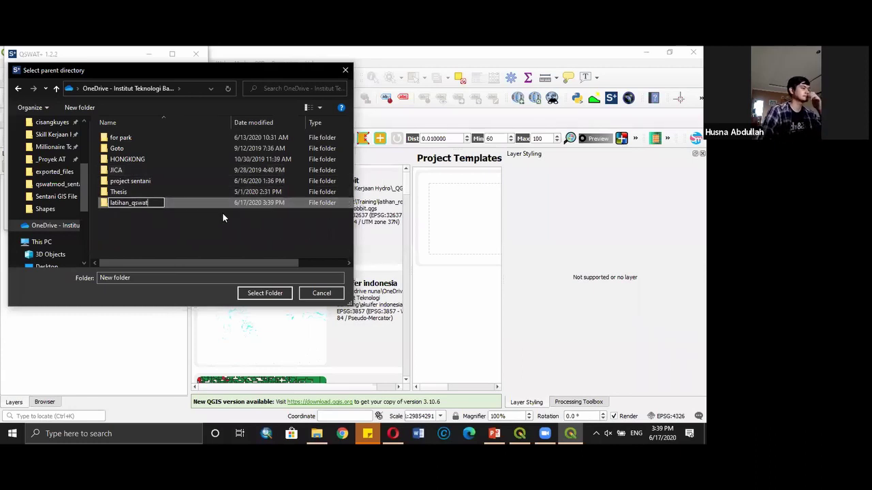
{"action": "left_click", "coordinate": [165, 222]}
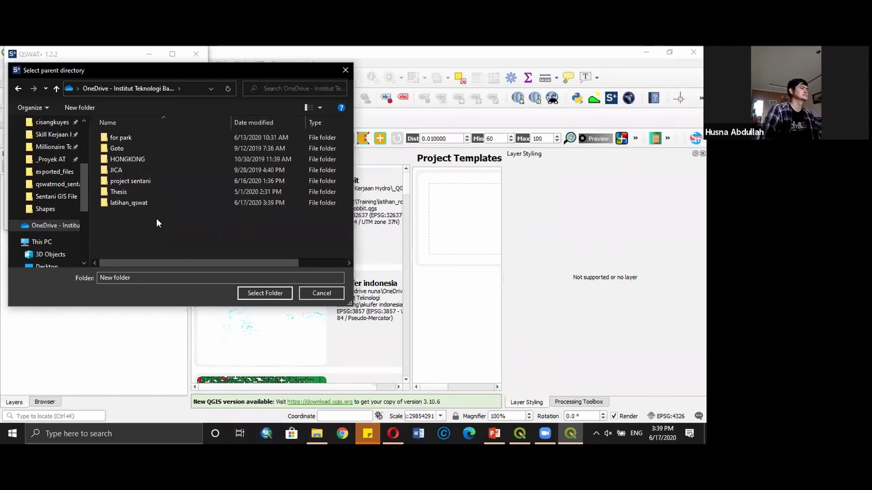
Choose the latihan_qswat folder as the parent directory and name the project latihan_qswat
{"action": "left_click", "coordinate": [140, 204]}
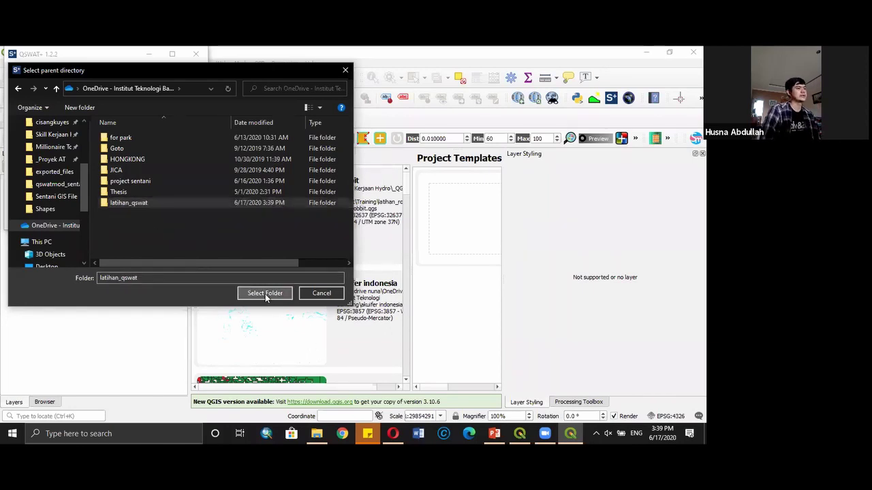
{"action": "left_click", "coordinate": [265, 293]}
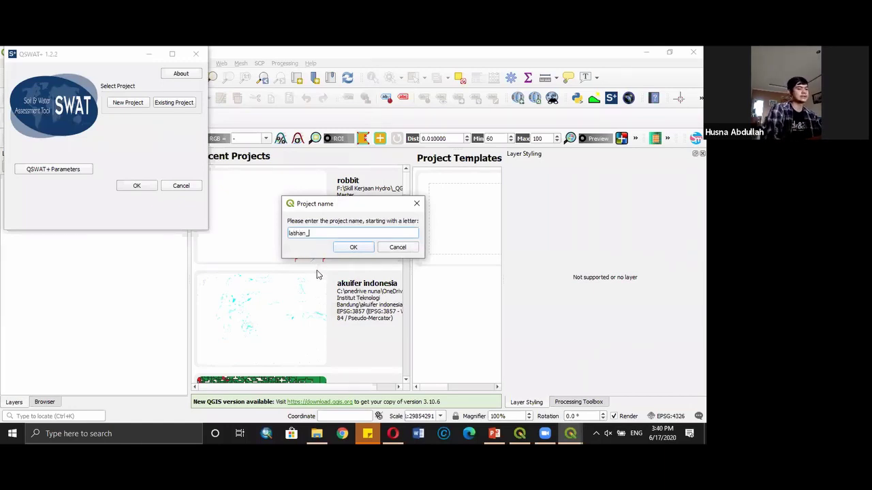
{"action": "type", "text": "latihan_qswat"}
{"action": "left_click", "coordinate": [353, 247]}
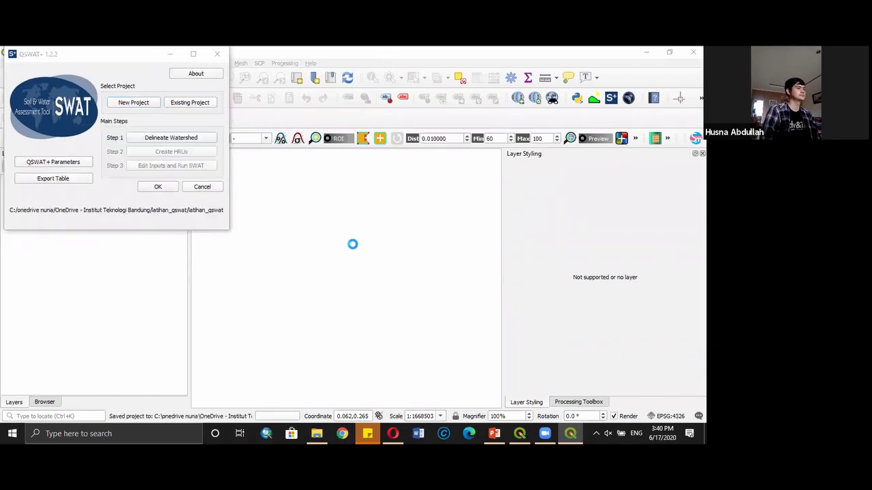
{"action": "left_click_drag", "start_coordinate": [127, 73], "coordinate": [180, 99]}
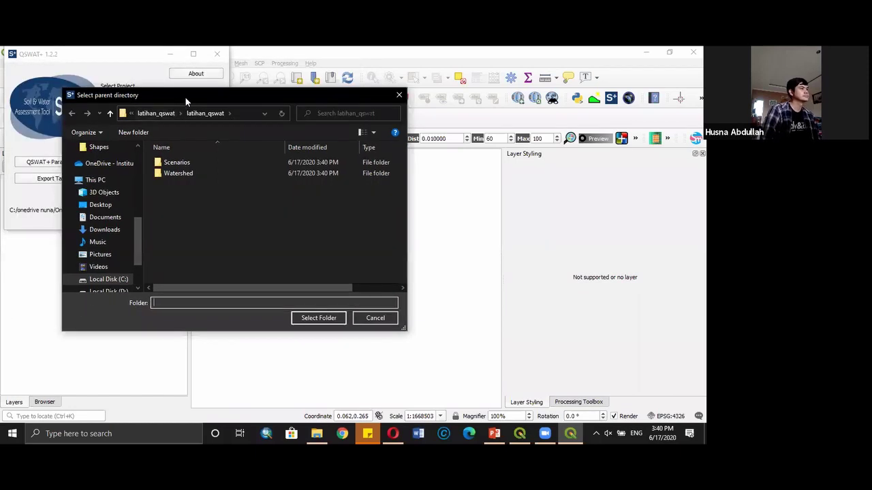
{"action": "left_click_drag", "start_coordinate": [185, 98], "coordinate": [221, 108]}
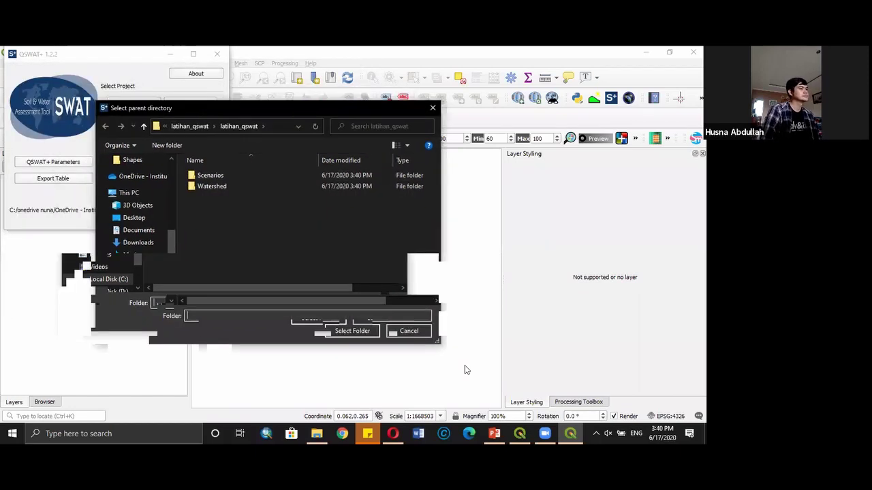
{"action": "left_click", "coordinate": [412, 330]}
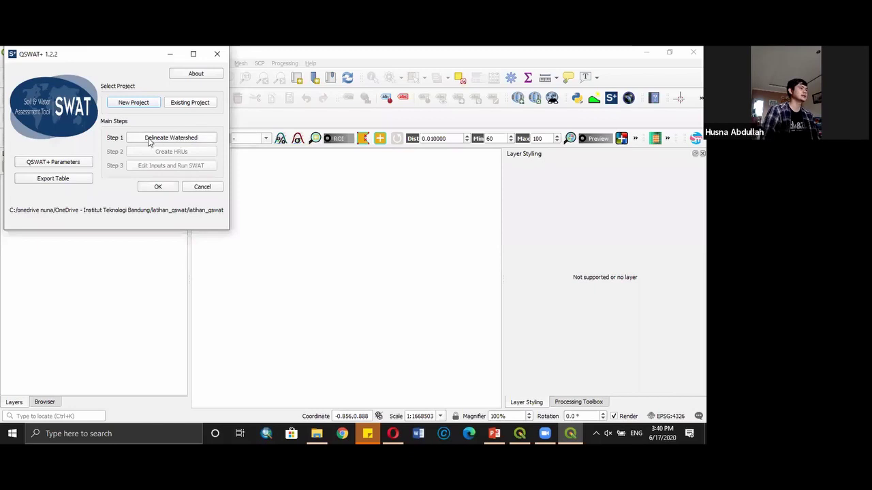
Open the Delineate Watershed step and move its dialog so that it is fully in view
{"action": "left_click", "coordinate": [179, 138]}
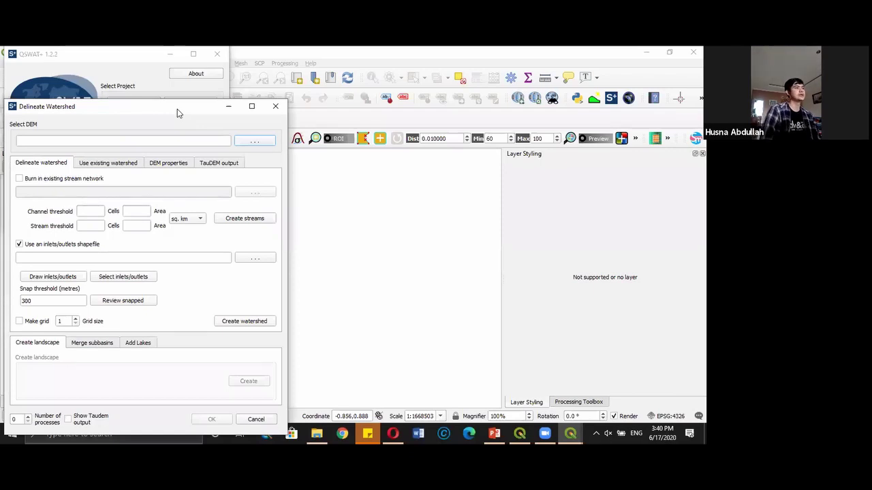
{"action": "left_click_drag", "start_coordinate": [177, 113], "coordinate": [201, 69]}
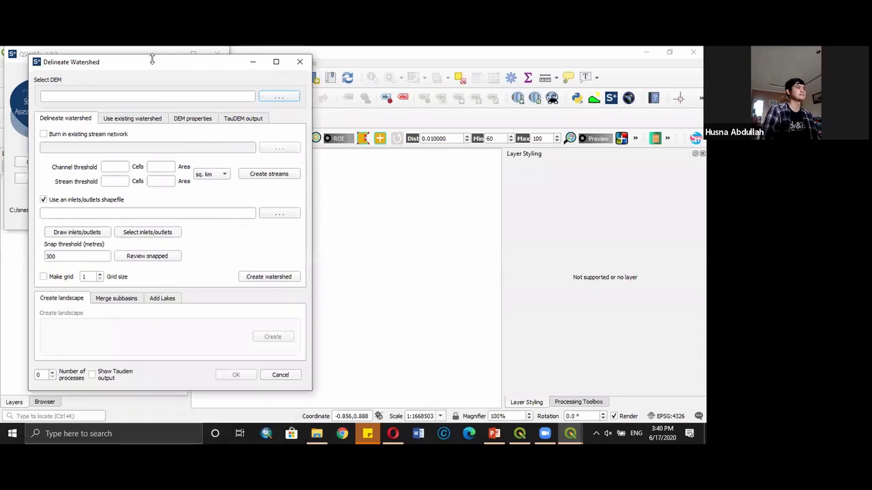
{"action": "left_click_drag", "start_coordinate": [159, 65], "coordinate": [165, 86]}
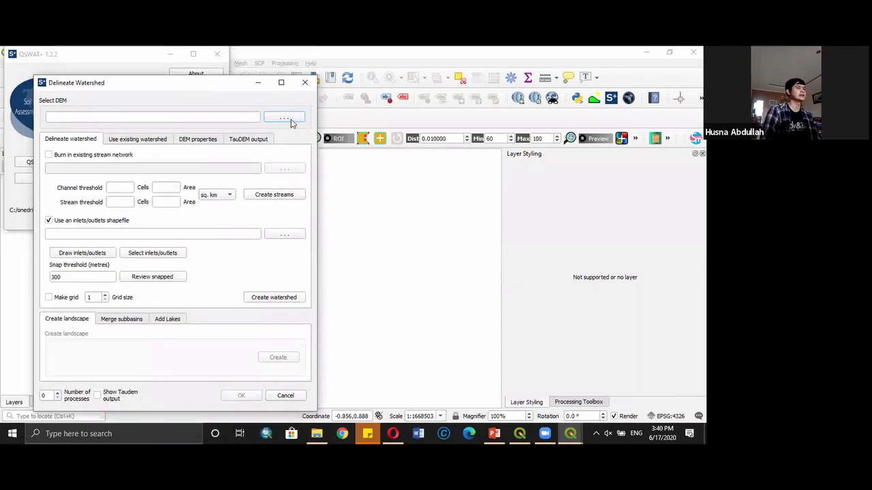
Start selecting the DEM and browse to the _QGis Master Project folder inside Skill Kerjaan Hydro
{"action": "left_click", "coordinate": [284, 117]}
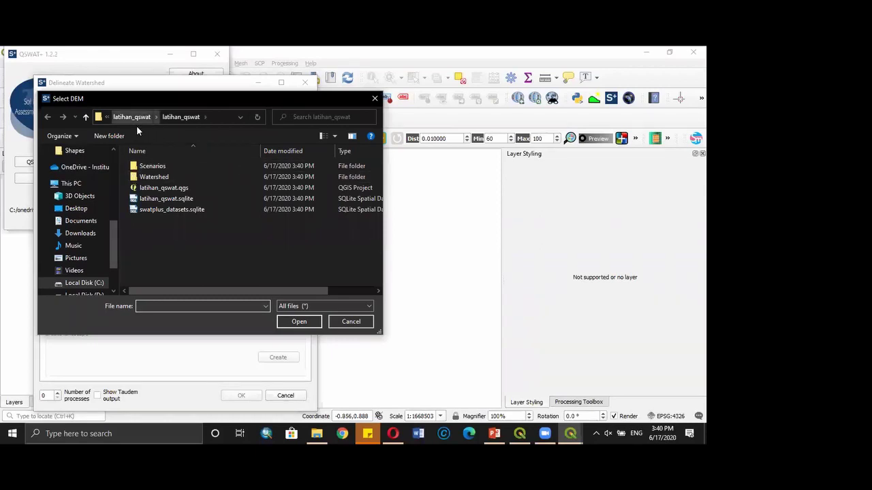
{"action": "left_click", "coordinate": [131, 117]}
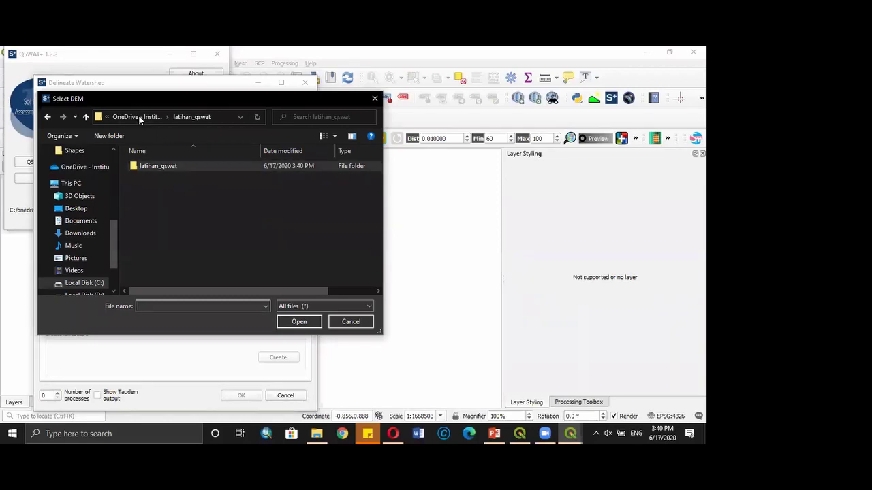
{"action": "left_click", "coordinate": [138, 117]}
{"action": "scroll", "coordinate": [99, 202], "scroll_direction": "down", "scroll_amount": 2}
{"action": "scroll", "coordinate": [92, 212], "scroll_direction": "up", "scroll_amount": 2}
{"action": "scroll", "coordinate": [89, 204], "scroll_direction": "up", "scroll_amount": 3}
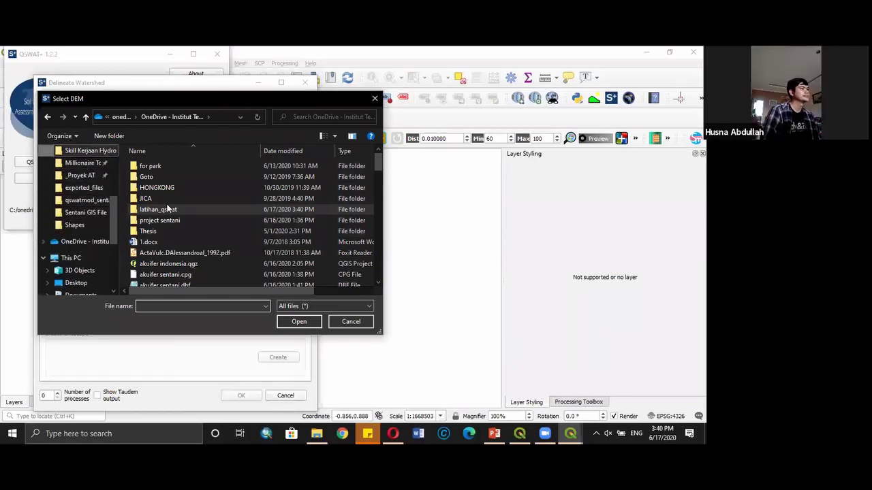
{"action": "scroll", "coordinate": [170, 227], "scroll_direction": "down", "scroll_amount": 3}
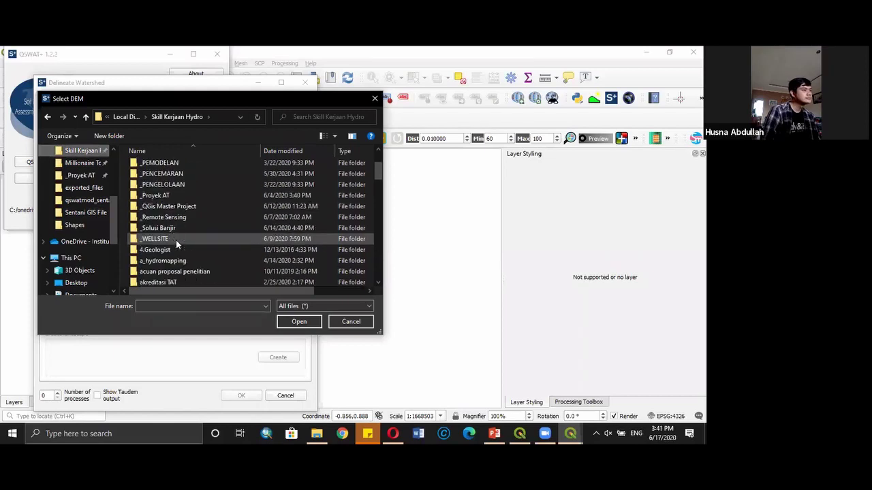
{"action": "double_click", "coordinate": [164, 207]}
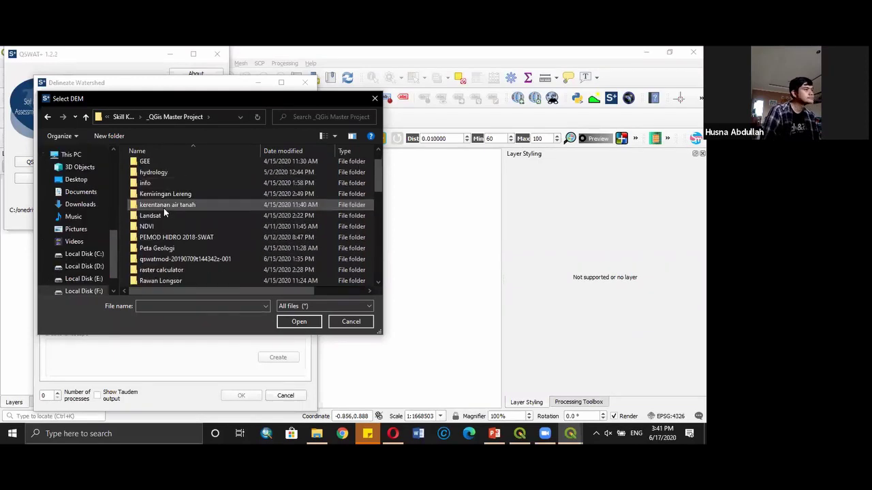
Load BDG_UTM3.tif from the DEM folder under Training, QSWAT DATA as the watershed DEM
{"action": "scroll", "coordinate": [163, 208], "scroll_direction": "down", "scroll_amount": 2}
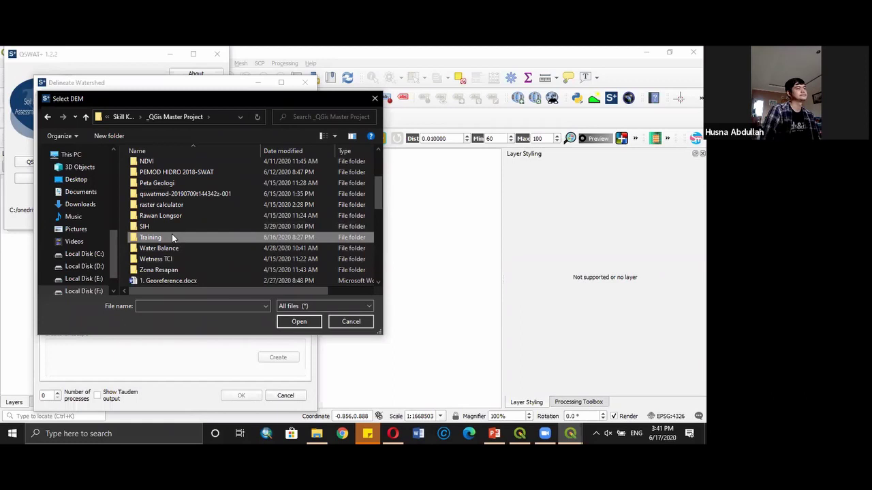
{"action": "double_click", "coordinate": [172, 236]}
{"action": "double_click", "coordinate": [166, 177]}
{"action": "double_click", "coordinate": [165, 177]}
{"action": "left_click", "coordinate": [155, 175]}
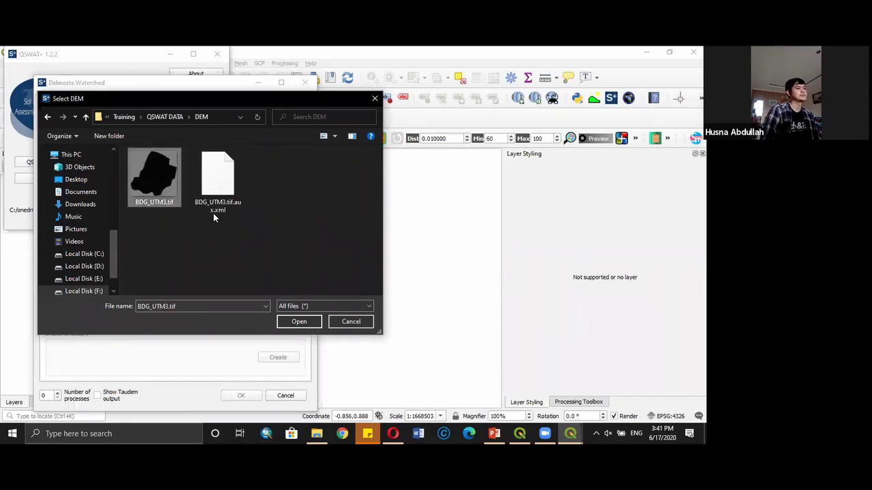
{"action": "left_click", "coordinate": [305, 318]}
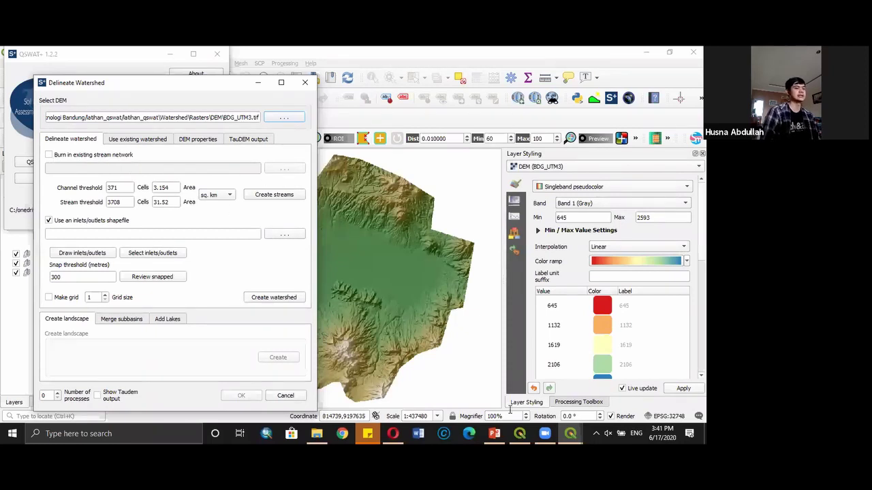
Switch to PowerPoint, view slide 7 on river network settings (Pengaturan Jaringan Sungai), and return to QGIS
{"action": "left_click", "coordinate": [494, 434]}
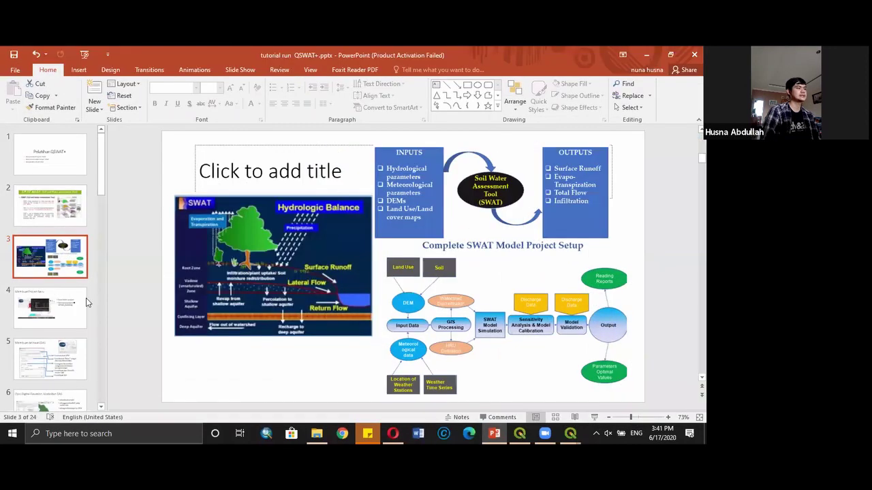
{"action": "scroll", "coordinate": [77, 333], "scroll_direction": "down", "scroll_amount": 2}
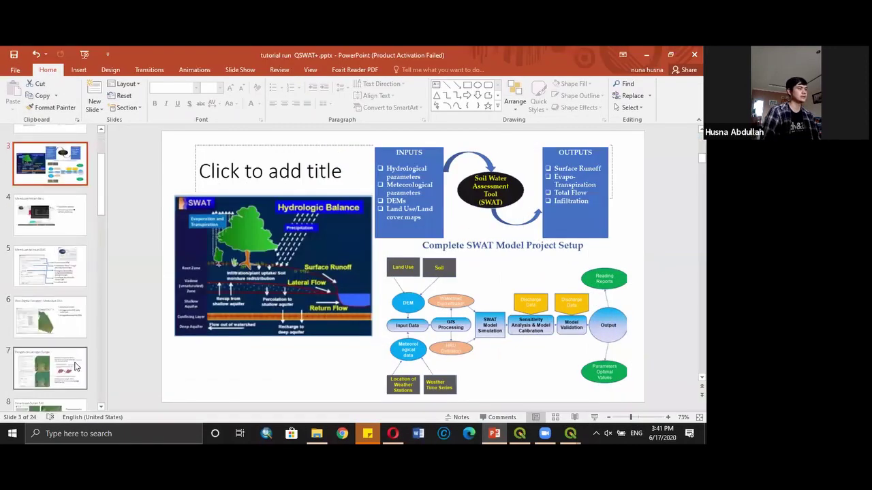
{"action": "left_click", "coordinate": [76, 366]}
{"action": "key", "text": "alt+Tab"}
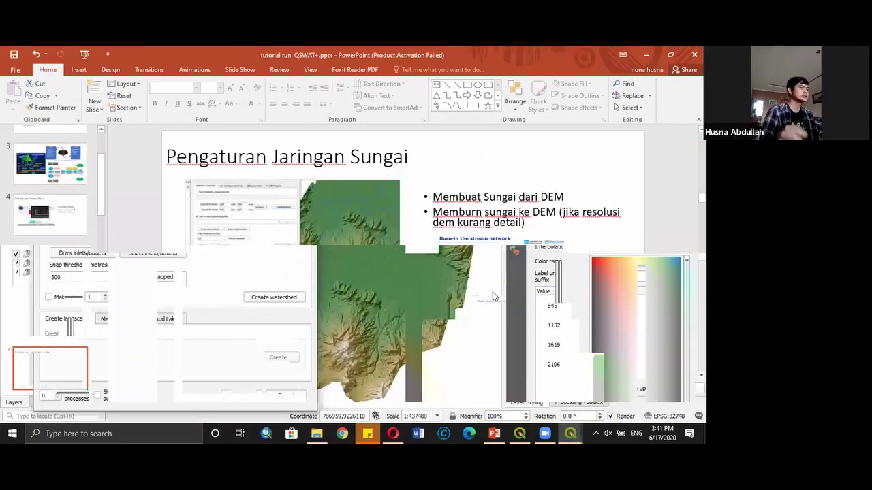
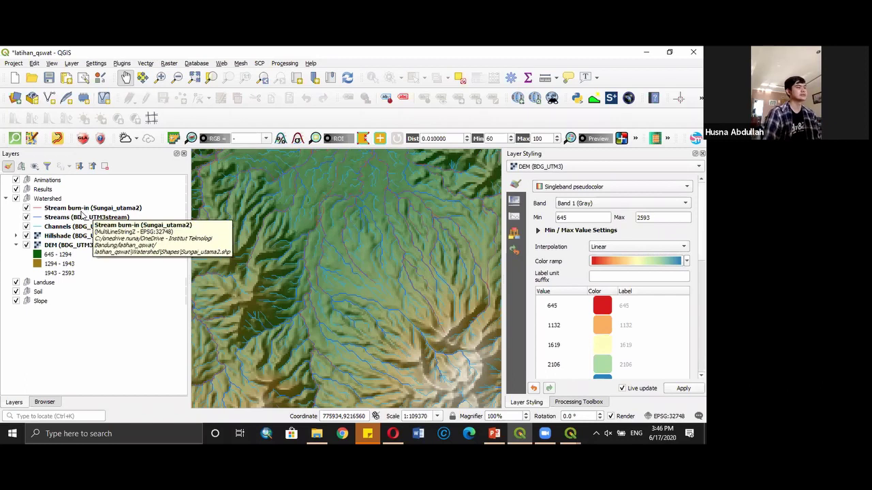
Bring the Delineate Watershed dialog back in front of the map
{"action": "left_click", "coordinate": [572, 432]}
{"action": "mouse_move", "coordinate": [572, 432]}
{"action": "mouse_move", "coordinate": [580, 380]}
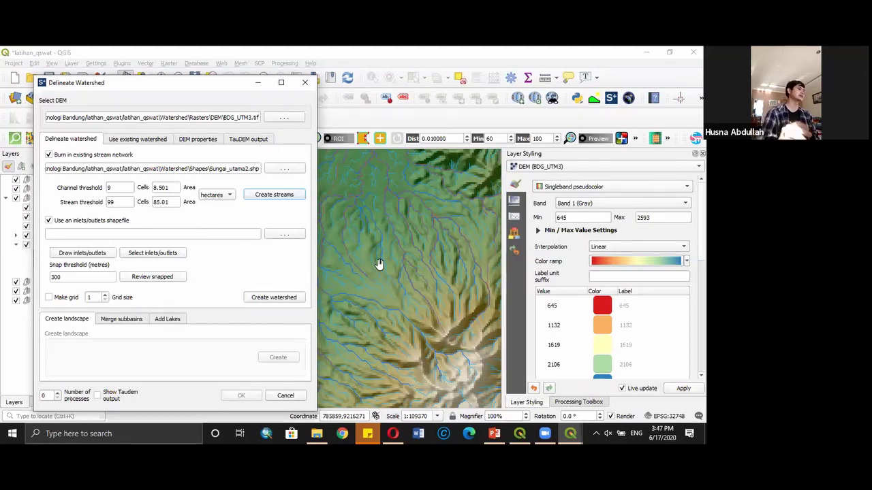
Draw an outlet point beside the river bend just northeast of the stream confluence and confirm it as the inlets/outlets shapefile
{"action": "scroll", "coordinate": [380, 267], "scroll_direction": "down", "scroll_amount": 1}
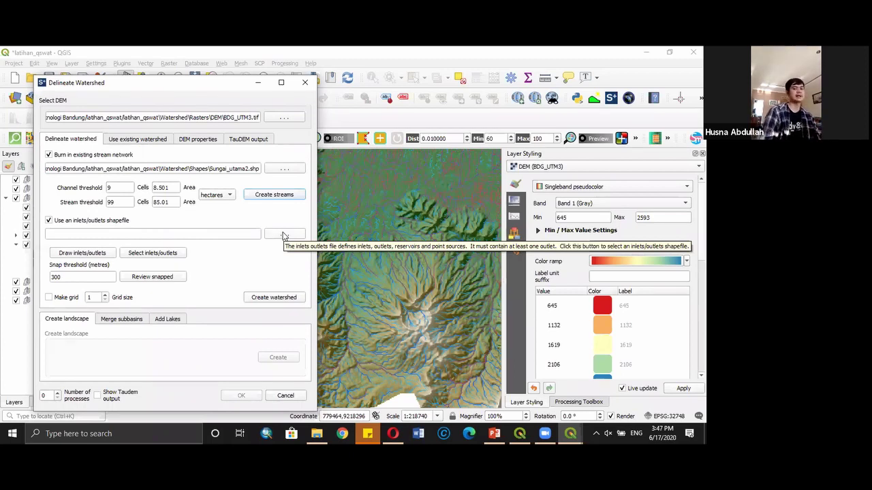
{"action": "left_click", "coordinate": [83, 253]}
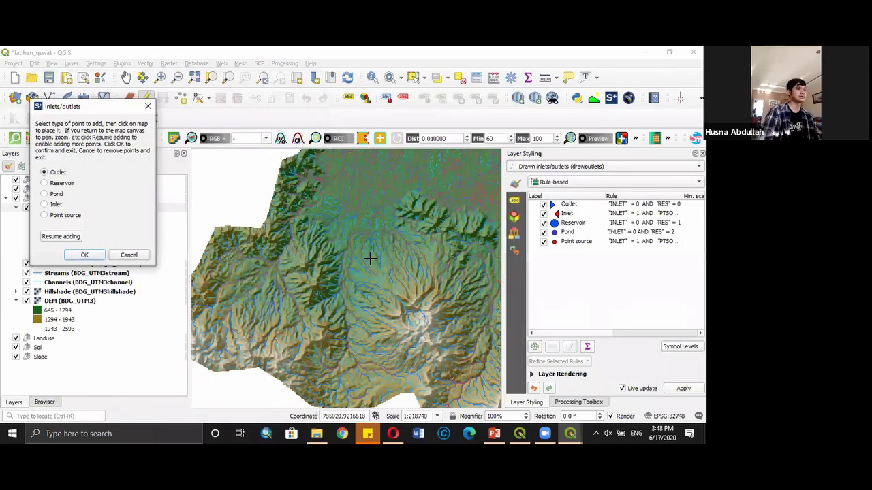
{"action": "scroll", "coordinate": [368, 257], "scroll_direction": "up", "scroll_amount": 1}
{"action": "scroll", "coordinate": [322, 230], "scroll_direction": "down", "scroll_amount": 1}
{"action": "scroll", "coordinate": [323, 235], "scroll_direction": "up", "scroll_amount": 1}
{"action": "scroll", "coordinate": [331, 320], "scroll_direction": "down", "scroll_amount": 1}
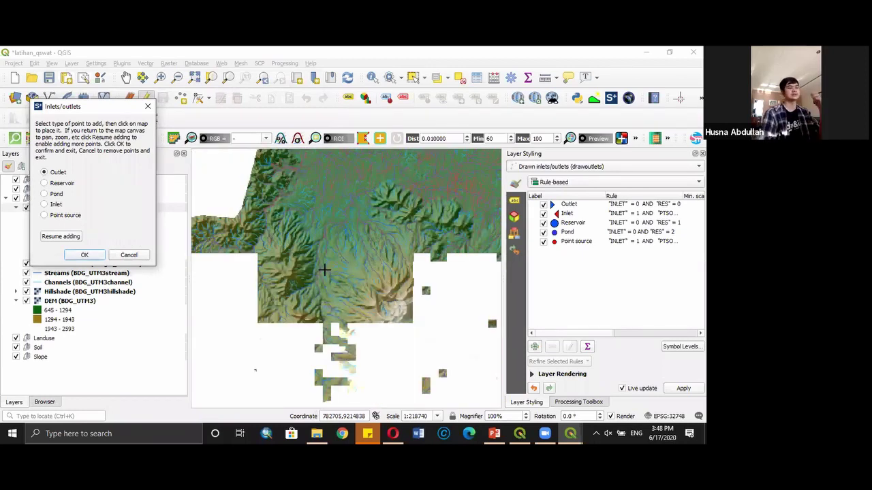
{"action": "scroll", "coordinate": [331, 254], "scroll_direction": "up", "scroll_amount": 1}
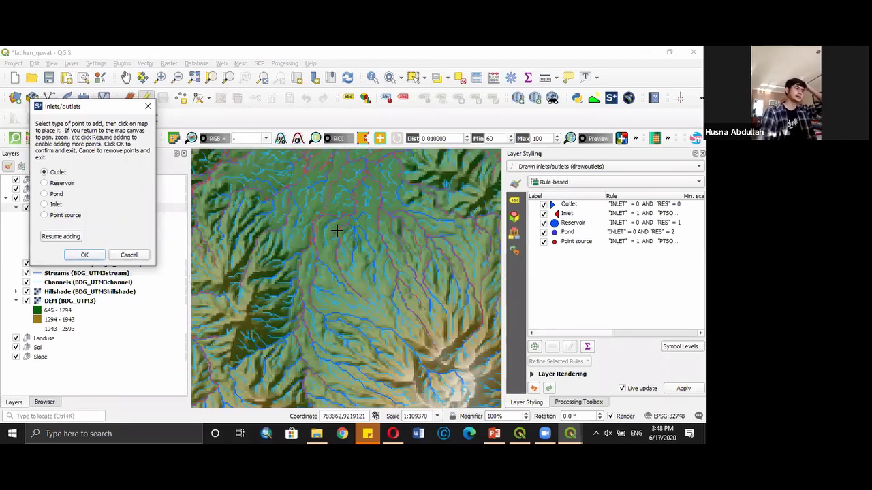
{"action": "scroll", "coordinate": [340, 218], "scroll_direction": "up", "scroll_amount": 3}
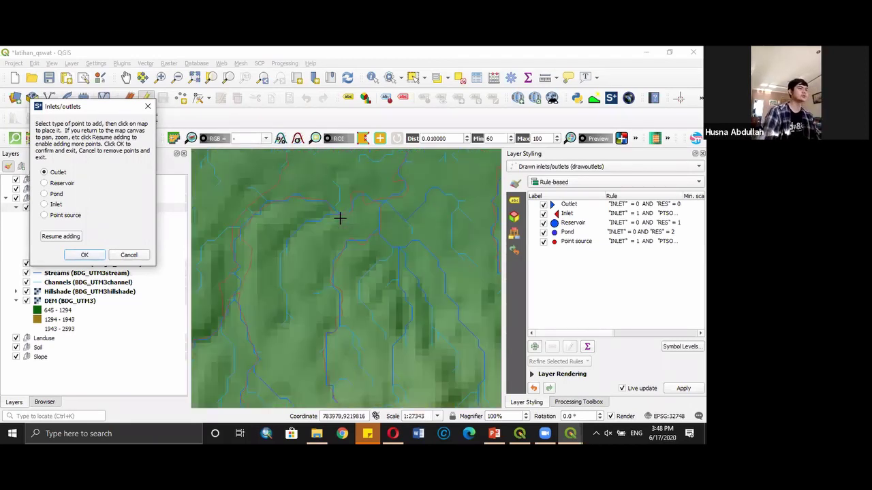
{"action": "left_click_drag", "start_coordinate": [377, 177], "coordinate": [384, 191]}
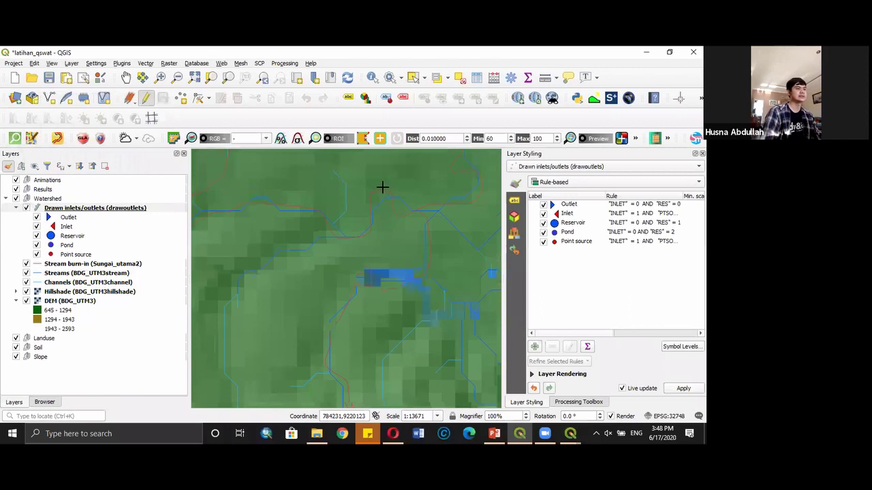
{"action": "left_click", "coordinate": [379, 189]}
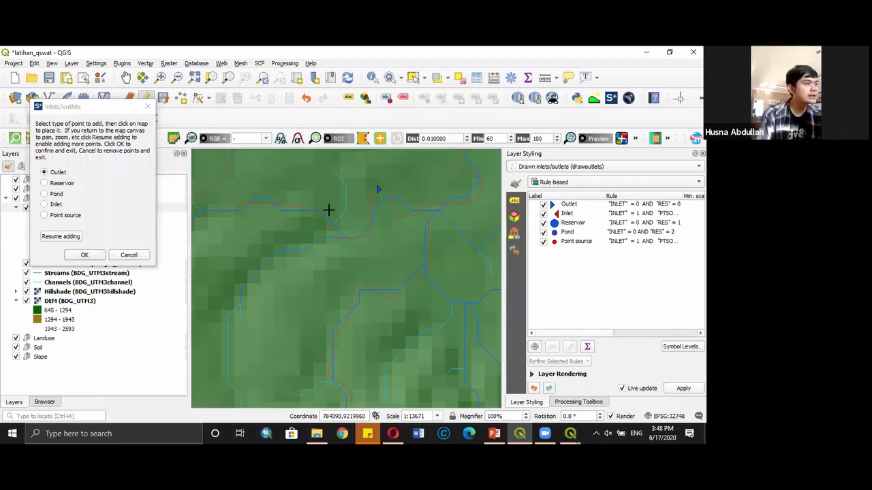
{"action": "left_click", "coordinate": [85, 255]}
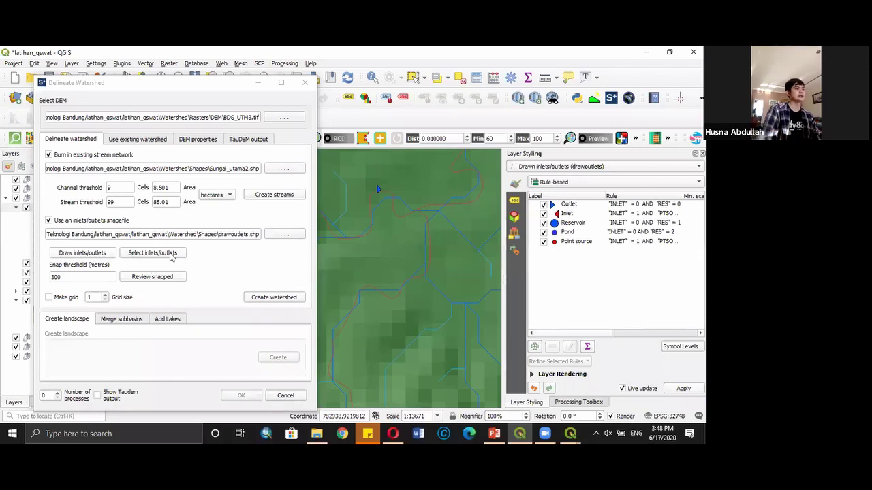
Select the drawn outlet point on the map and review how it snaps to the stream network
{"action": "left_click", "coordinate": [153, 252]}
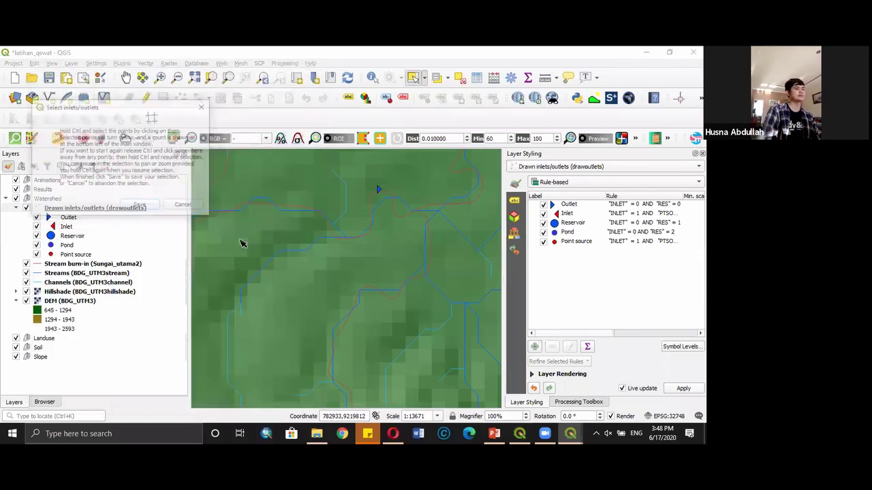
{"action": "left_click", "coordinate": [378, 191], "text": "ctrl"}
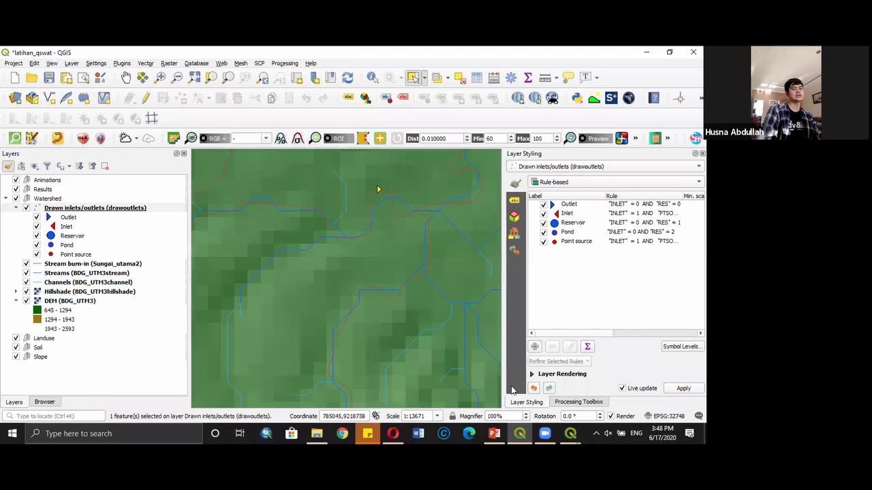
{"action": "left_click", "coordinate": [571, 433]}
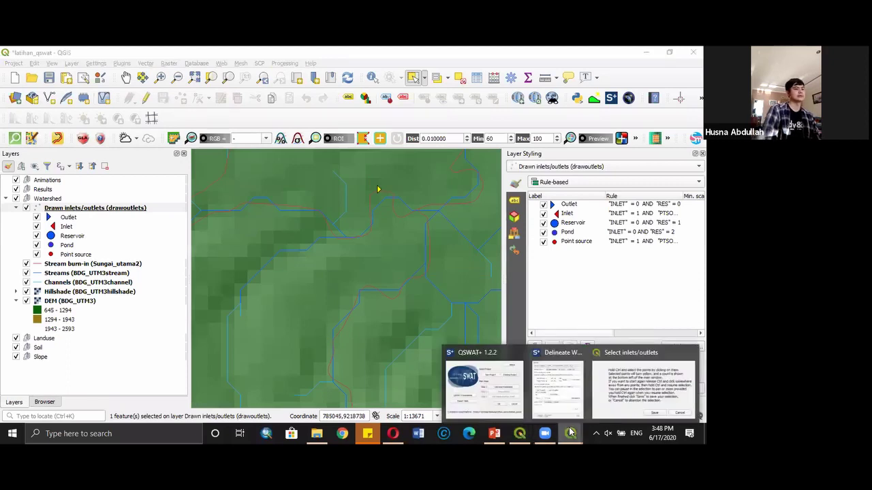
{"action": "left_click", "coordinate": [549, 382]}
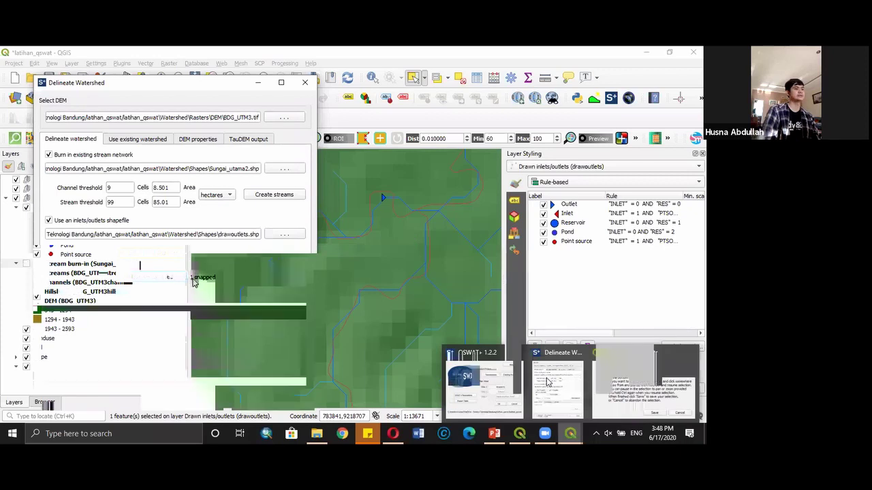
{"action": "scroll", "coordinate": [361, 288], "scroll_direction": "down", "scroll_amount": 2}
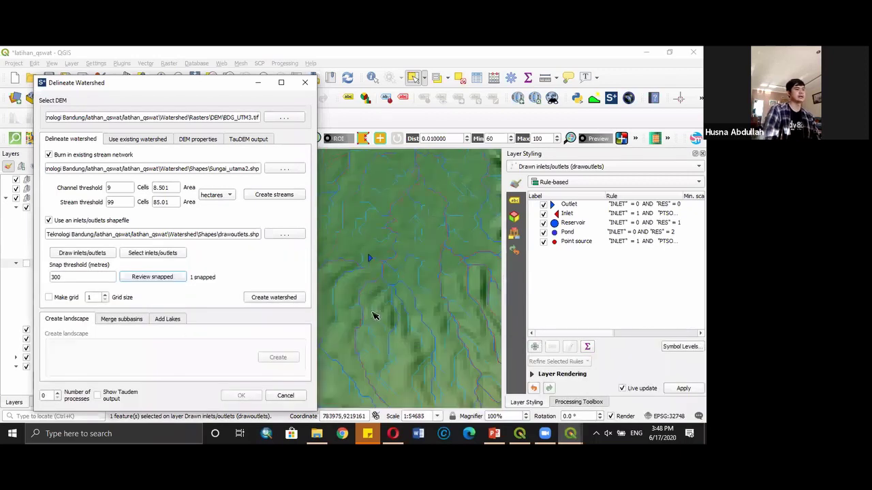
{"action": "scroll", "coordinate": [400, 312], "scroll_direction": "down", "scroll_amount": 2}
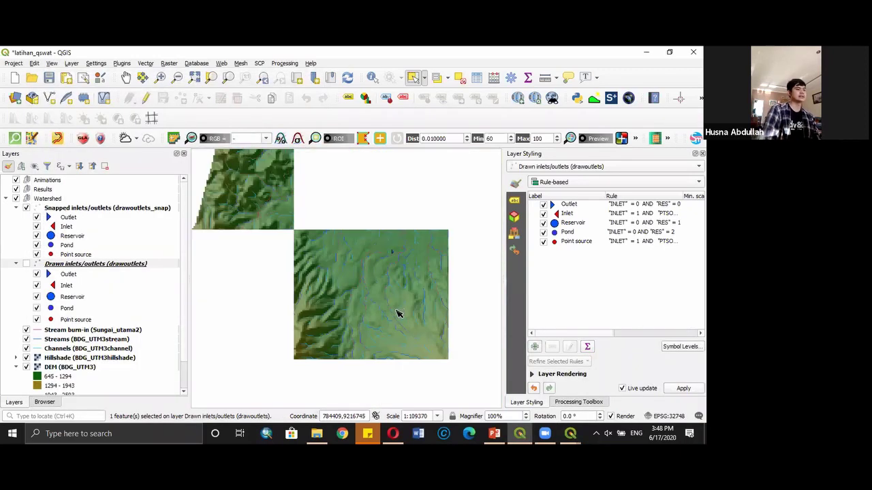
{"action": "left_click_drag", "start_coordinate": [400, 325], "coordinate": [381, 276]}
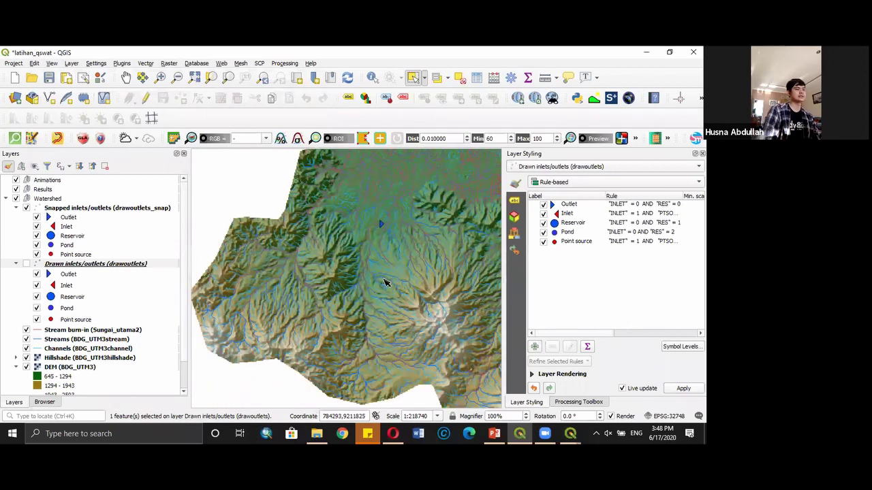
{"action": "scroll", "coordinate": [380, 272], "scroll_direction": "up", "scroll_amount": 1}
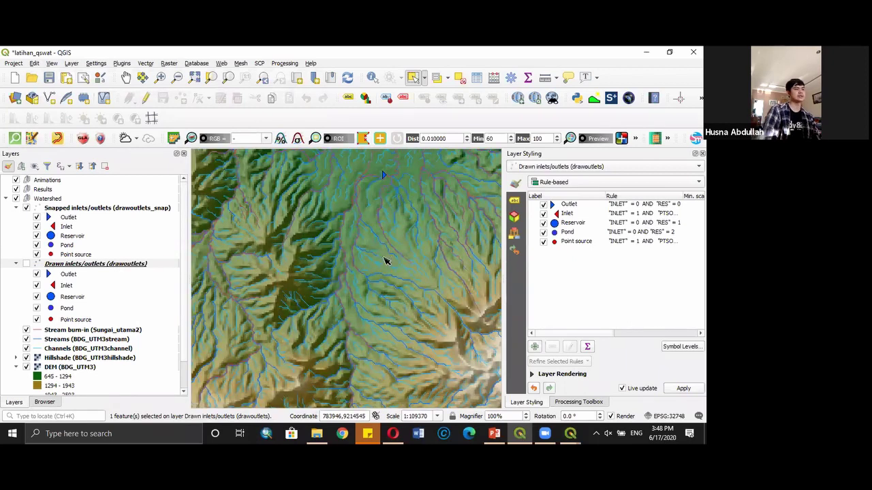
Save the outlet selection and create the watershed from it
{"action": "mouse_move", "coordinate": [570, 433]}
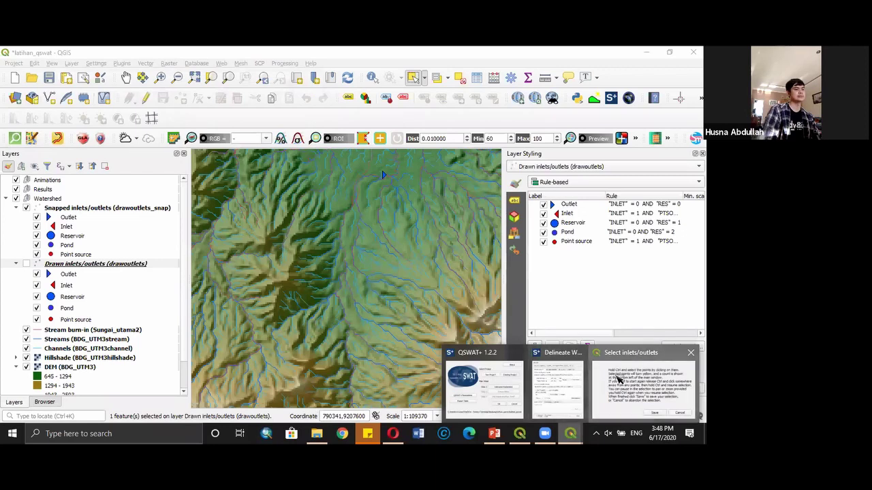
{"action": "left_click", "coordinate": [619, 379]}
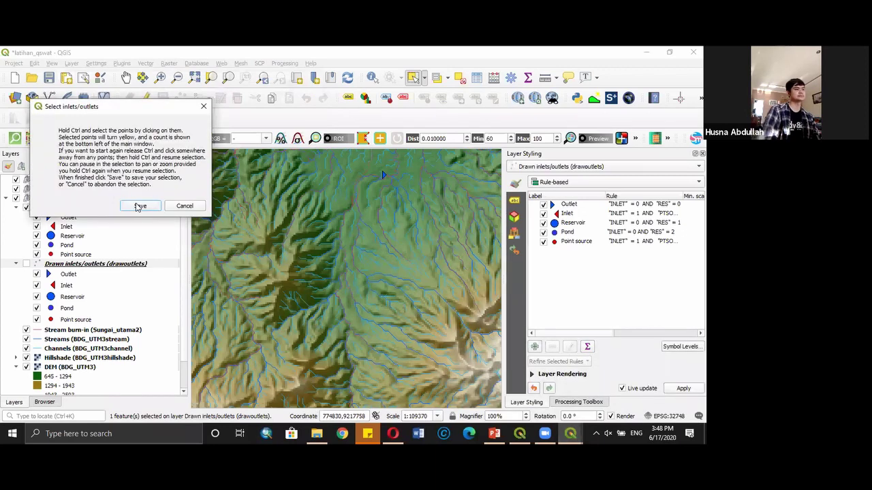
{"action": "left_click", "coordinate": [139, 206]}
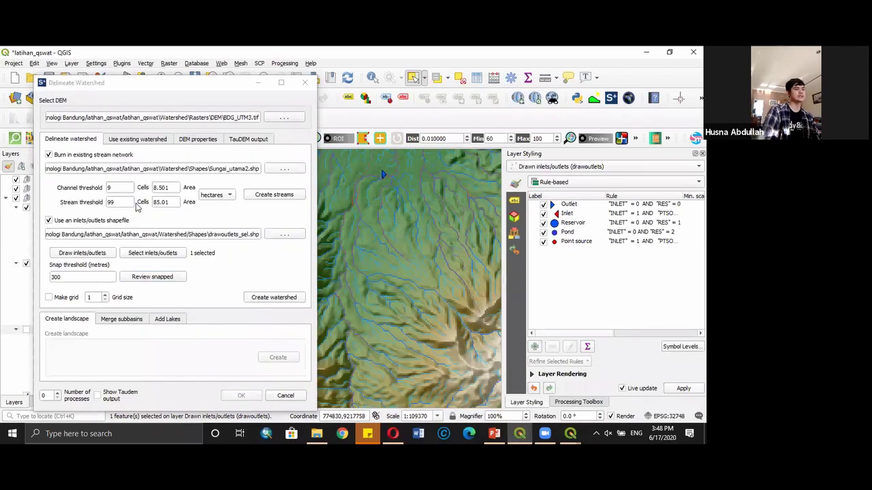
{"action": "left_click", "coordinate": [274, 297]}
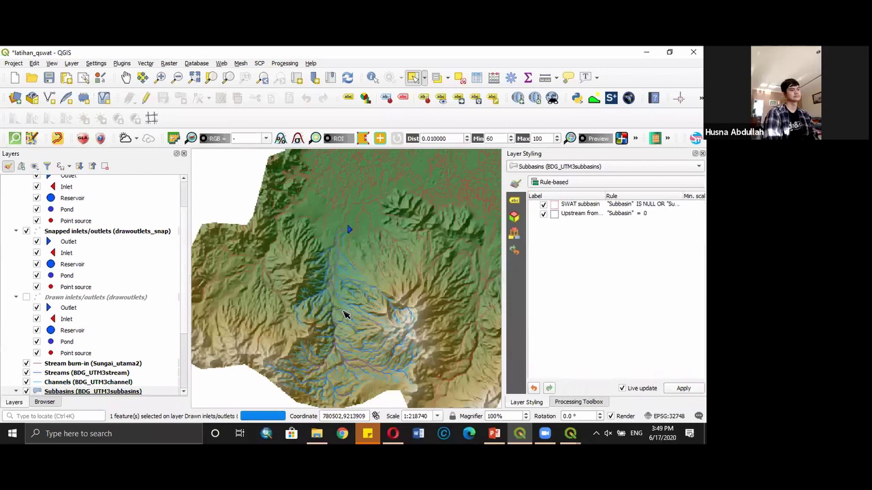
Examine the created subbasins and channels upstream of the outlet on the map
{"action": "scroll", "coordinate": [344, 314], "scroll_direction": "up", "scroll_amount": 1}
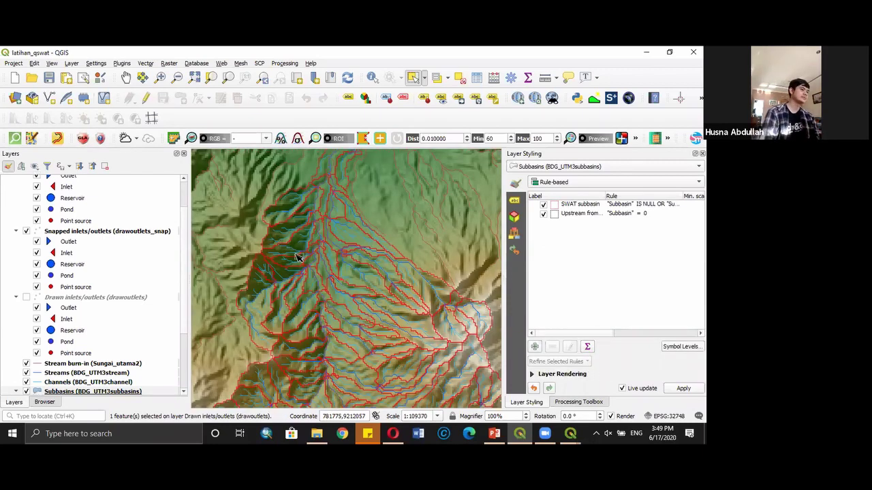
{"action": "scroll", "coordinate": [331, 200], "scroll_direction": "down", "scroll_amount": 1}
{"action": "scroll", "coordinate": [330, 204], "scroll_direction": "up", "scroll_amount": 1}
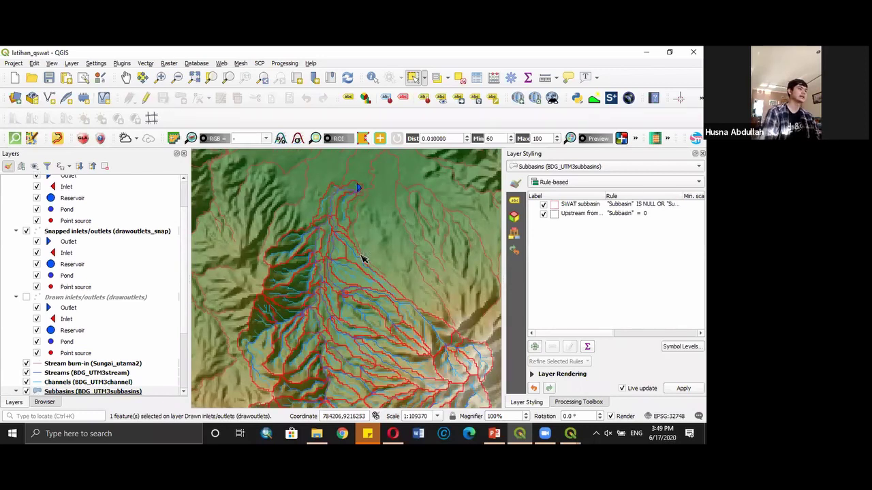
{"action": "scroll", "coordinate": [362, 258], "scroll_direction": "down", "scroll_amount": 1}
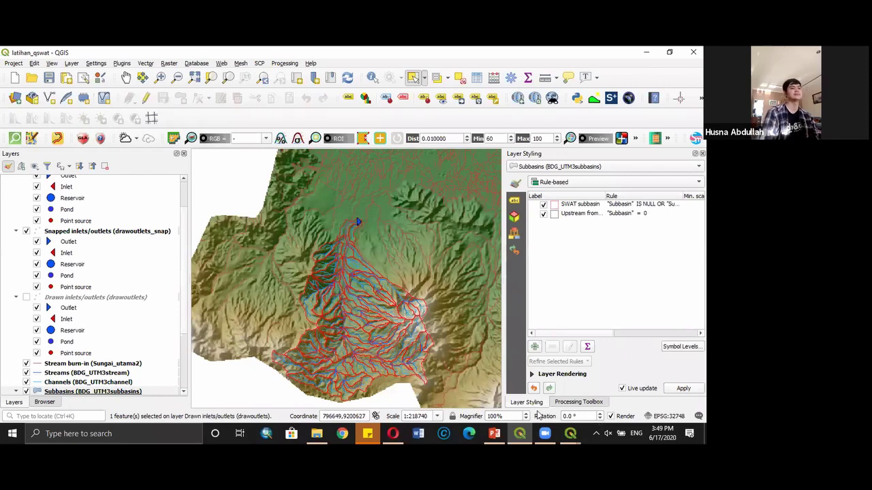
{"action": "scroll", "coordinate": [359, 362], "scroll_direction": "up", "scroll_amount": 1}
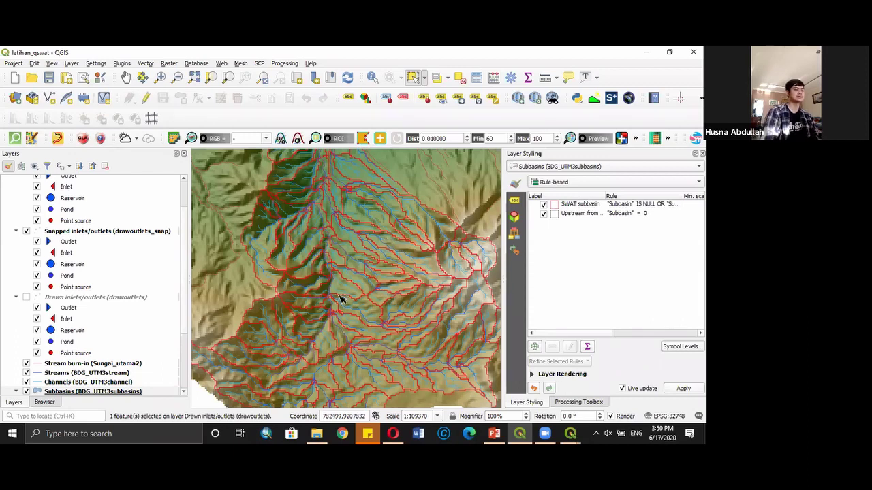
{"action": "scroll", "coordinate": [348, 282], "scroll_direction": "down", "scroll_amount": 1}
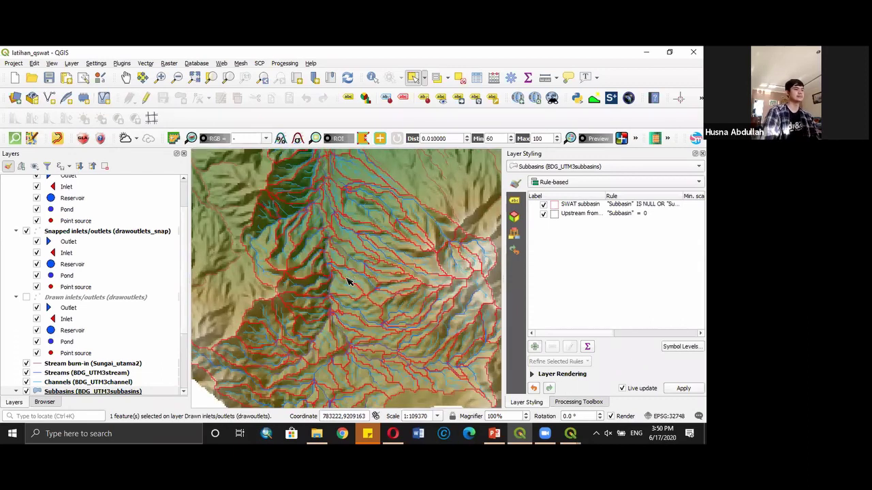
Return to the Delineate Watershed dialog and review its existing watershed options, DEM properties and TauDEM output
{"action": "left_click", "coordinate": [577, 433]}
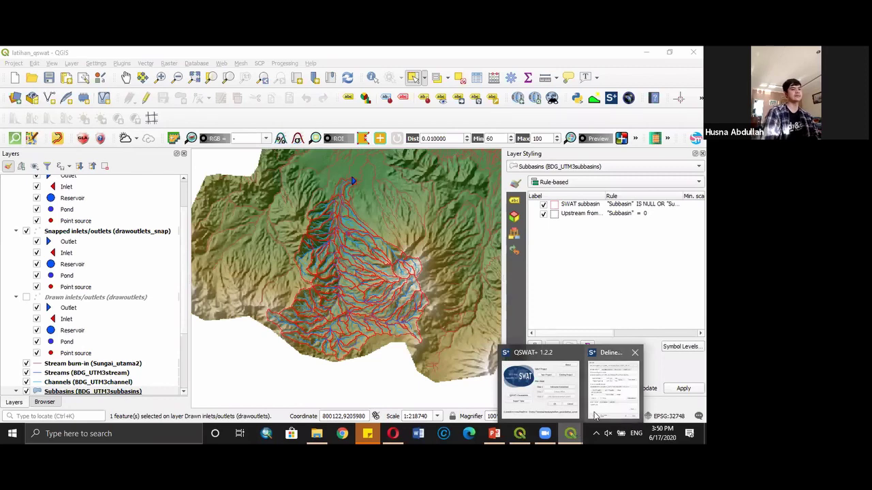
{"action": "mouse_move", "coordinate": [609, 400]}
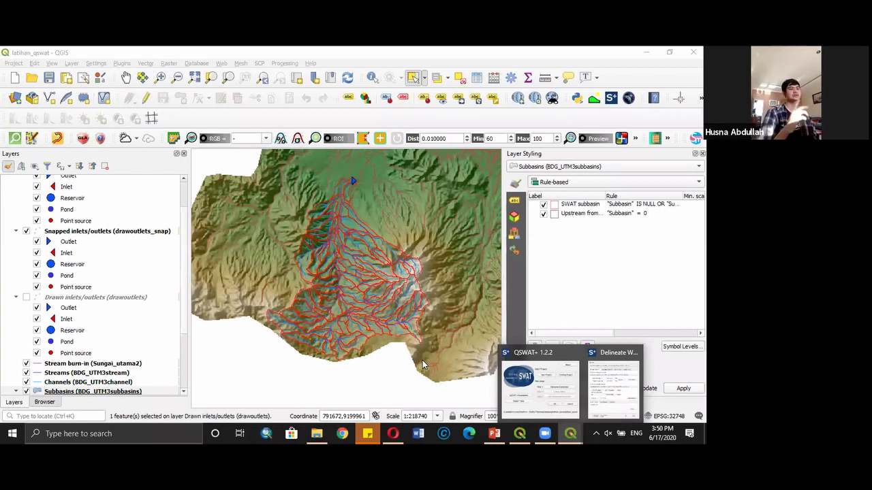
{"action": "left_click", "coordinate": [623, 393]}
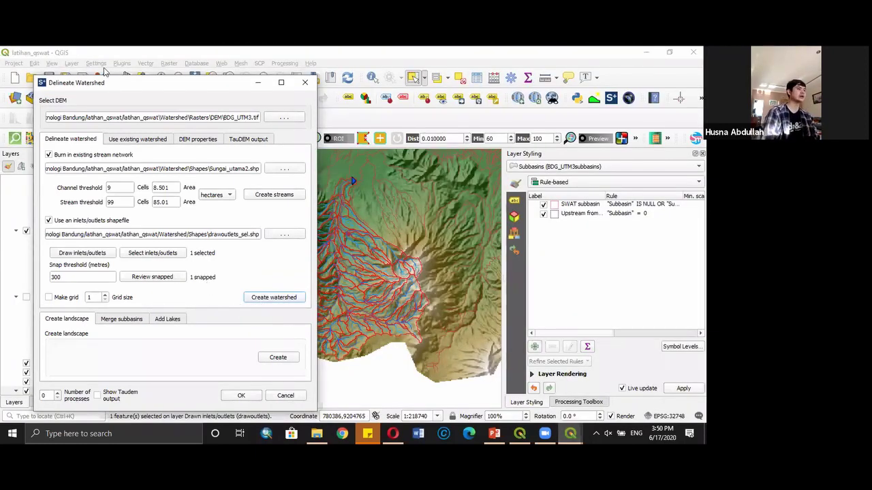
{"action": "left_click", "coordinate": [153, 142]}
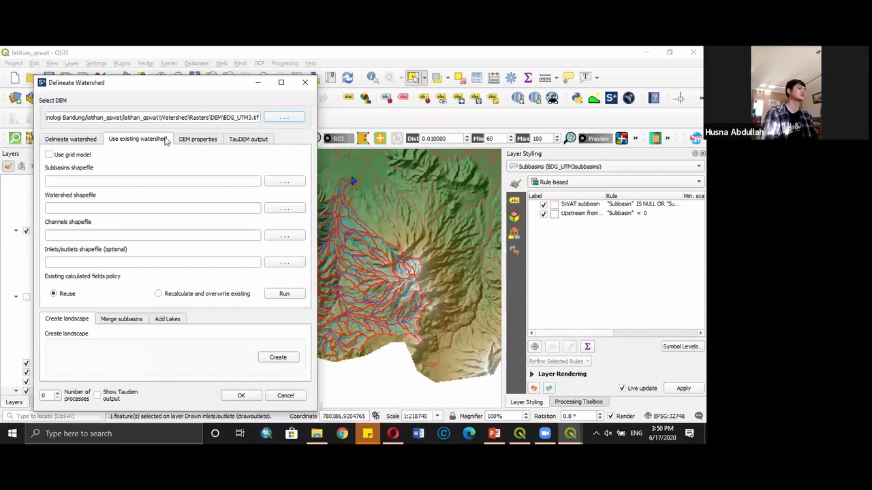
{"action": "left_click", "coordinate": [184, 141]}
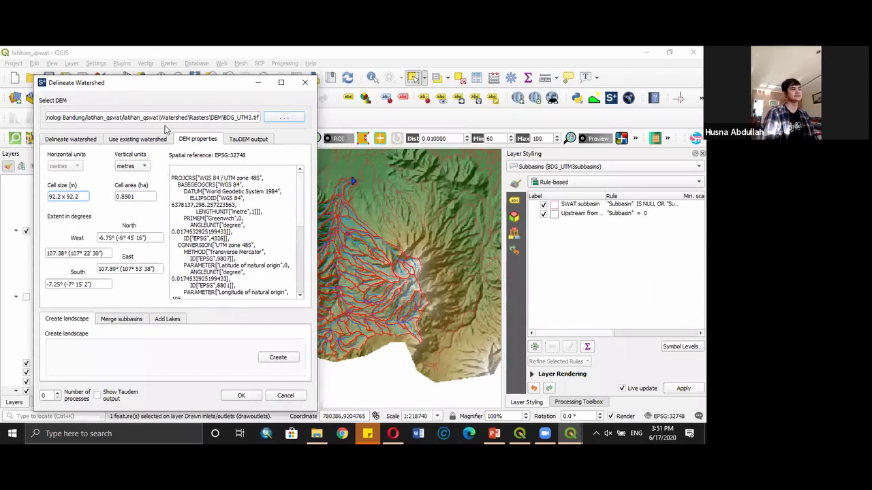
{"action": "left_click", "coordinate": [246, 139]}
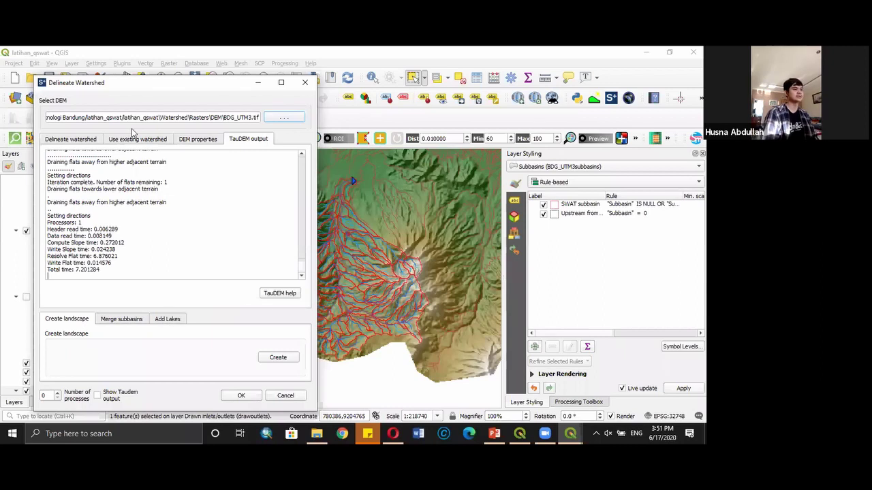
{"action": "left_click", "coordinate": [87, 139]}
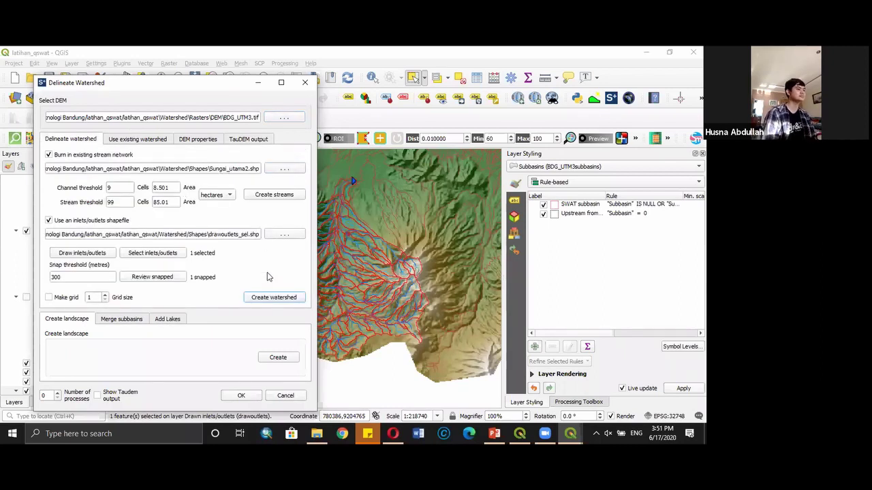
Show the Merge subbasins options and inspect the delineated subbasins on the map
{"action": "scroll", "coordinate": [372, 334], "scroll_direction": "up", "scroll_amount": 1}
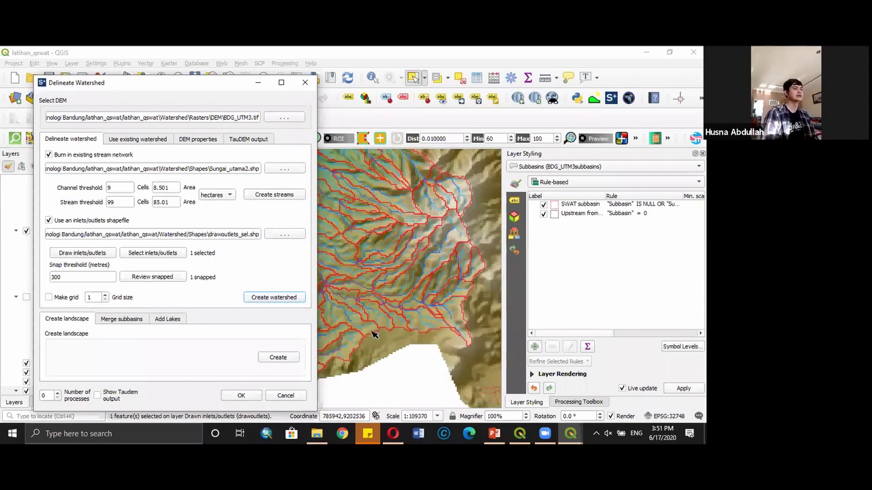
{"action": "left_click", "coordinate": [109, 319]}
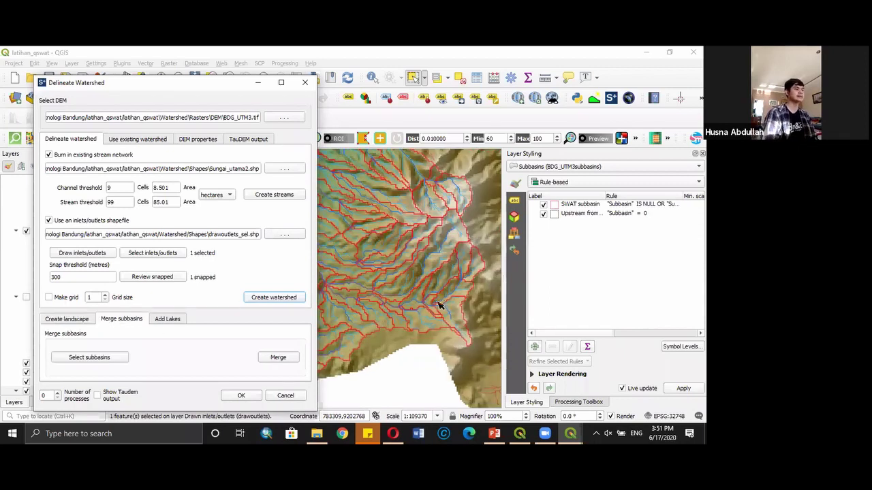
{"action": "scroll", "coordinate": [426, 302], "scroll_direction": "down", "scroll_amount": 1}
{"action": "left_click", "coordinate": [393, 285]}
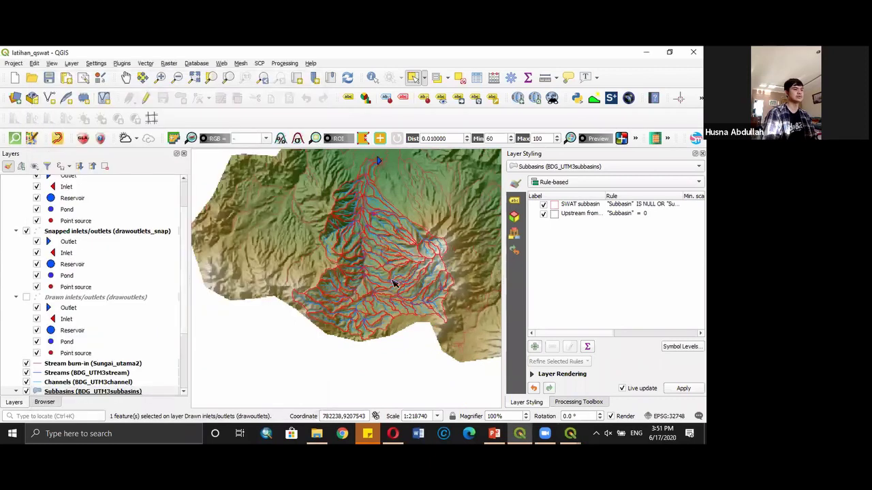
Inspect the delineated subbasins on the map and review the Add Lakes and Create landscape options for the watershed
{"action": "scroll", "coordinate": [426, 261], "scroll_direction": "up", "scroll_amount": 1}
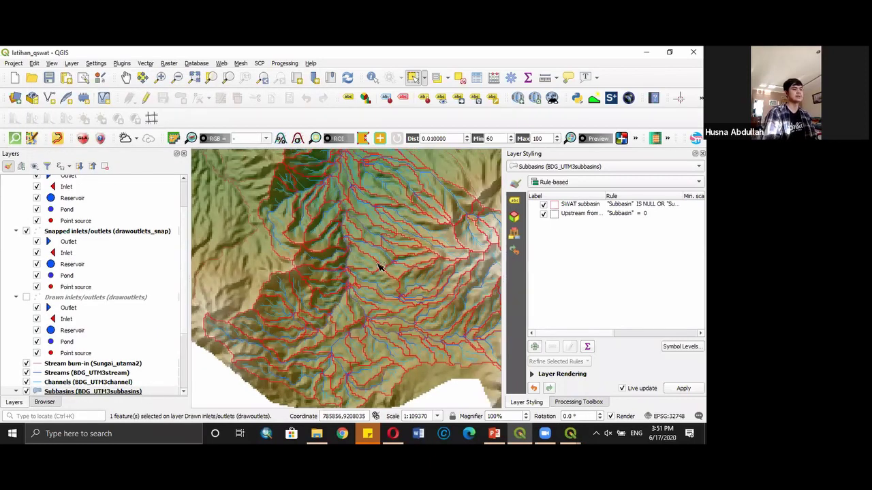
{"action": "scroll", "coordinate": [379, 273], "scroll_direction": "up", "scroll_amount": 1}
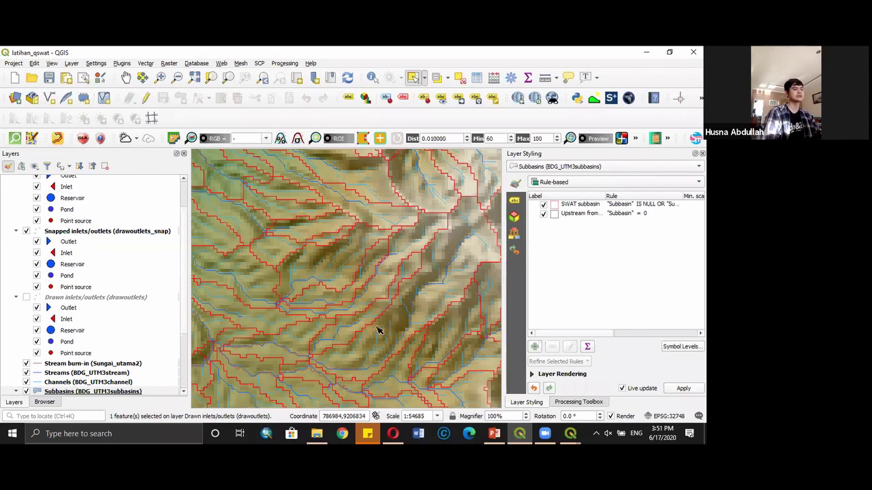
{"action": "left_click", "coordinate": [570, 433]}
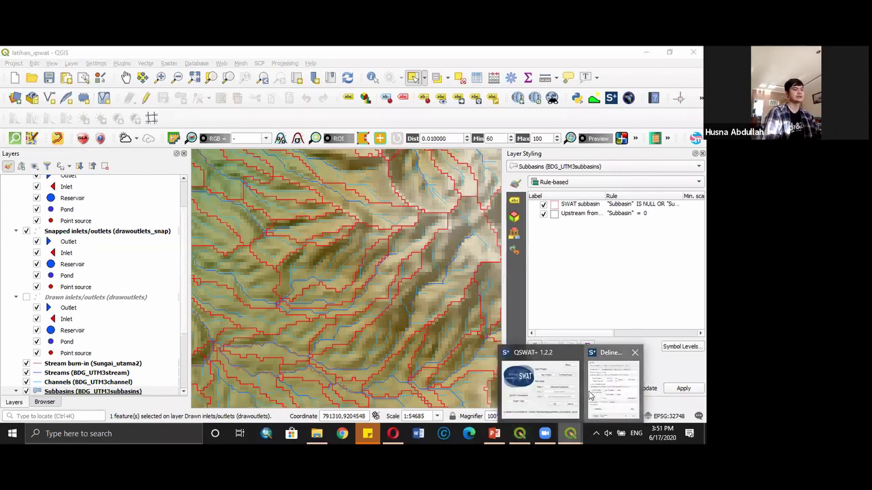
{"action": "left_click", "coordinate": [600, 398]}
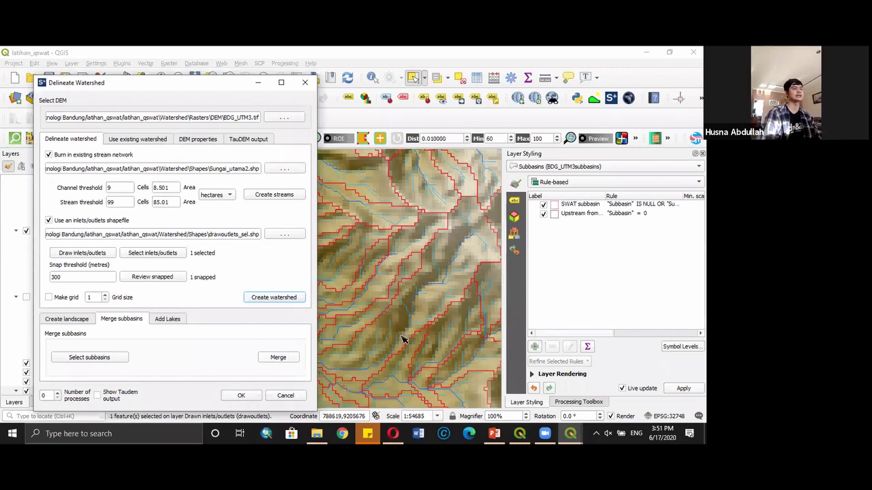
{"action": "left_click", "coordinate": [176, 321]}
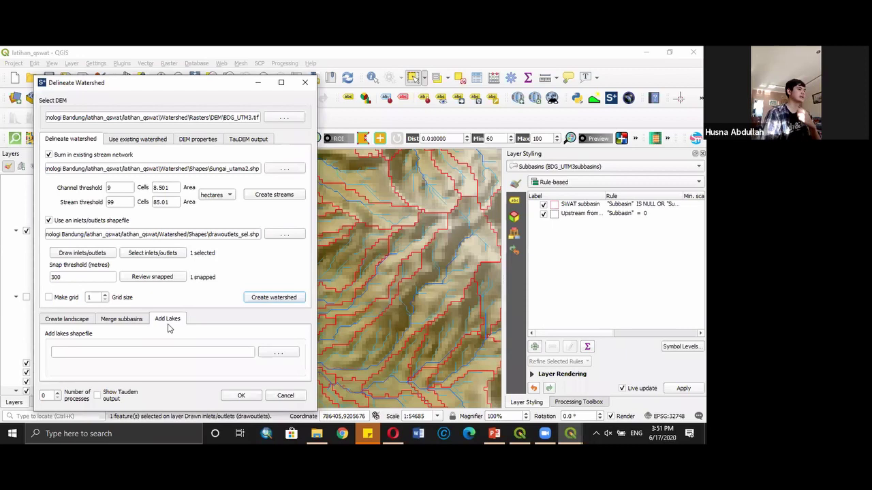
{"action": "scroll", "coordinate": [393, 309], "scroll_direction": "down", "scroll_amount": 1}
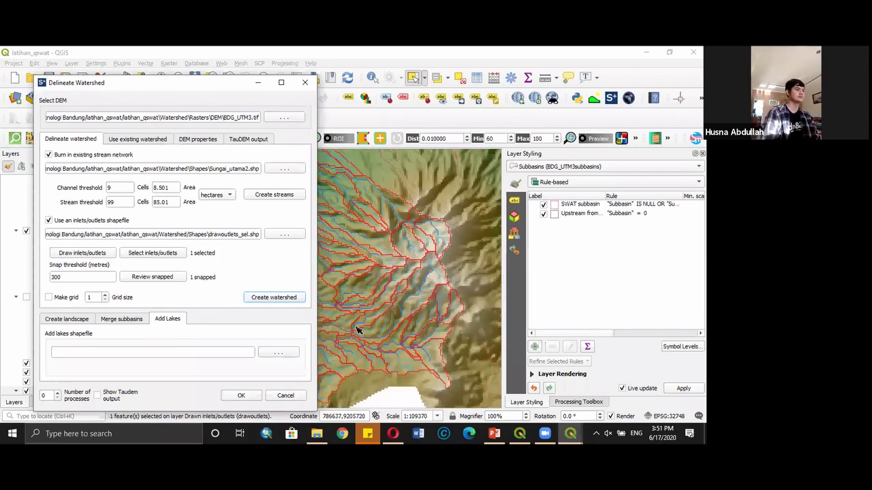
{"action": "left_click", "coordinate": [408, 276]}
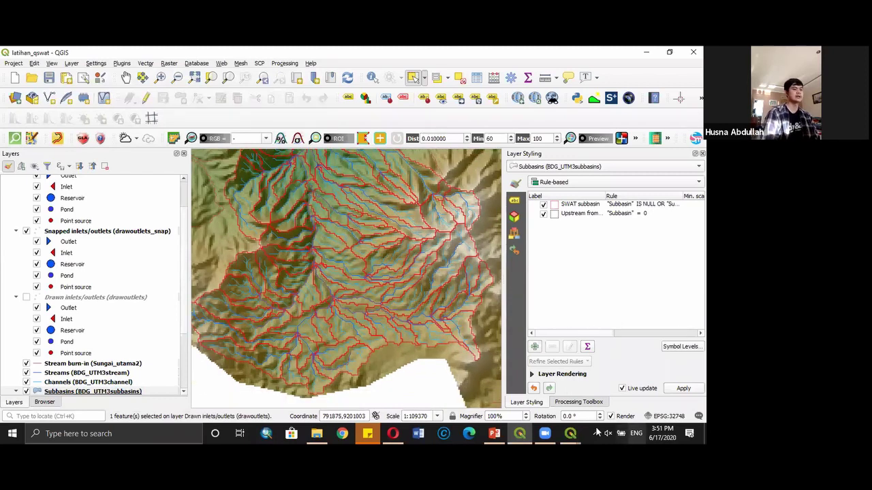
{"action": "left_click", "coordinate": [570, 434]}
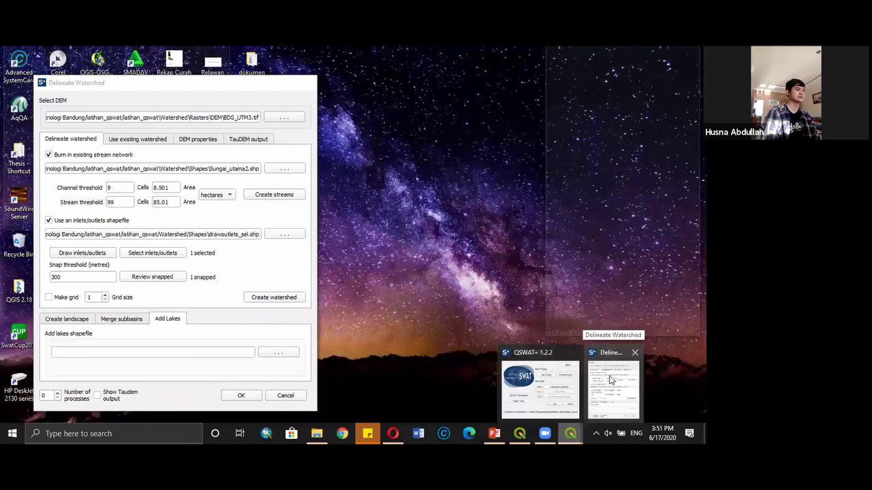
{"action": "left_click", "coordinate": [610, 380]}
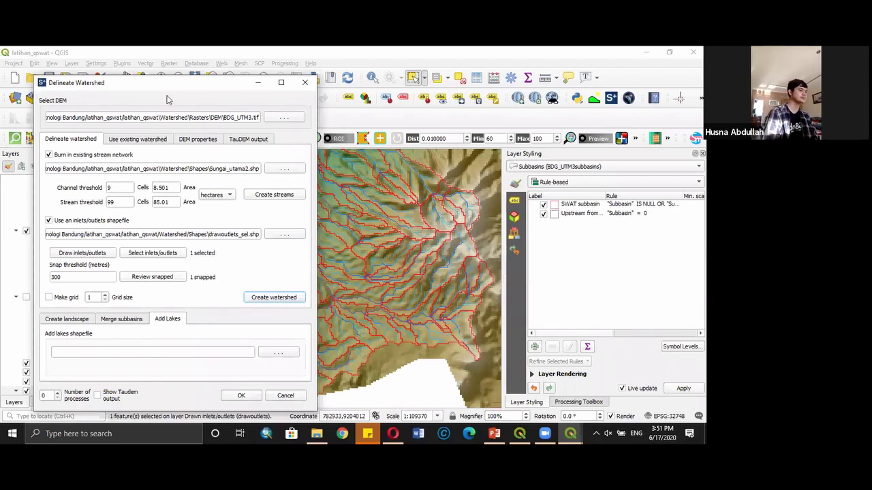
{"action": "left_click", "coordinate": [82, 320]}
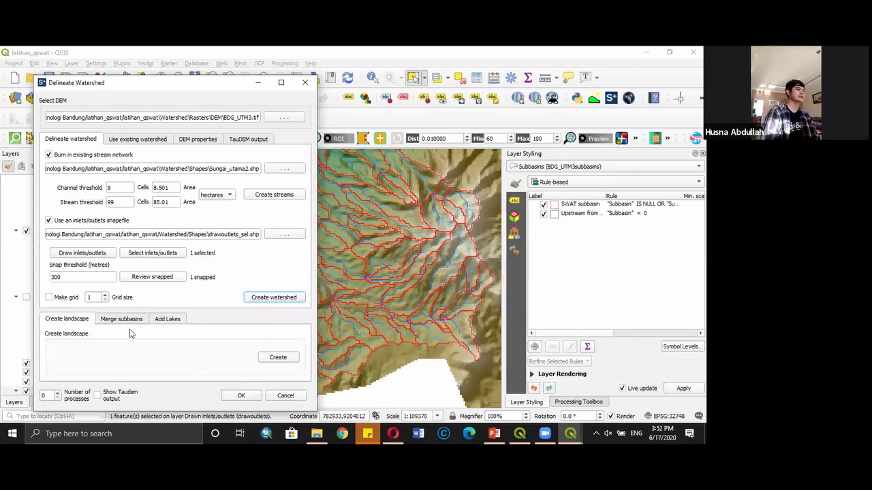
Accept the watershed delineation settings and return to the QSWAT+ main steps
{"action": "left_click_drag", "start_coordinate": [181, 82], "coordinate": [196, 64]}
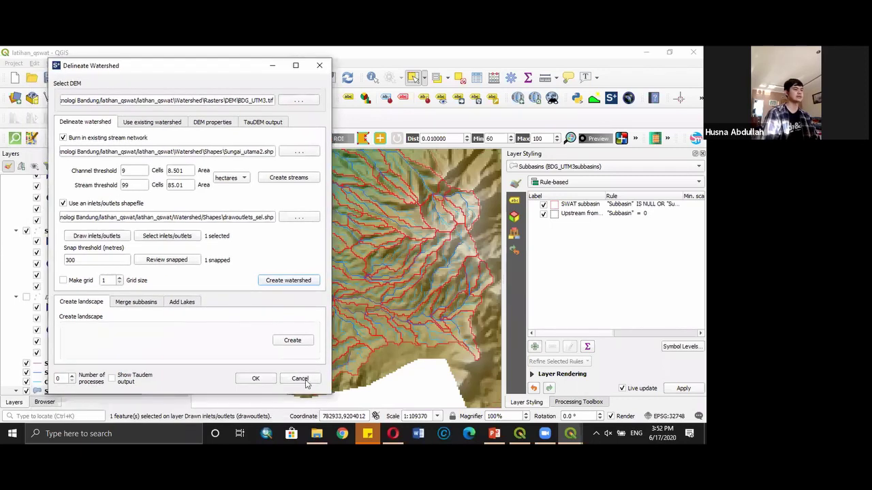
{"action": "left_click", "coordinate": [257, 380]}
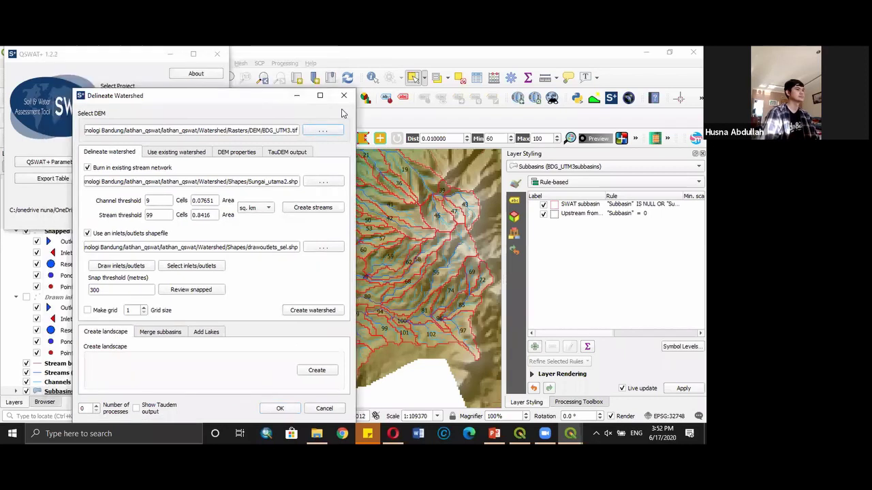
{"action": "left_click", "coordinate": [344, 95]}
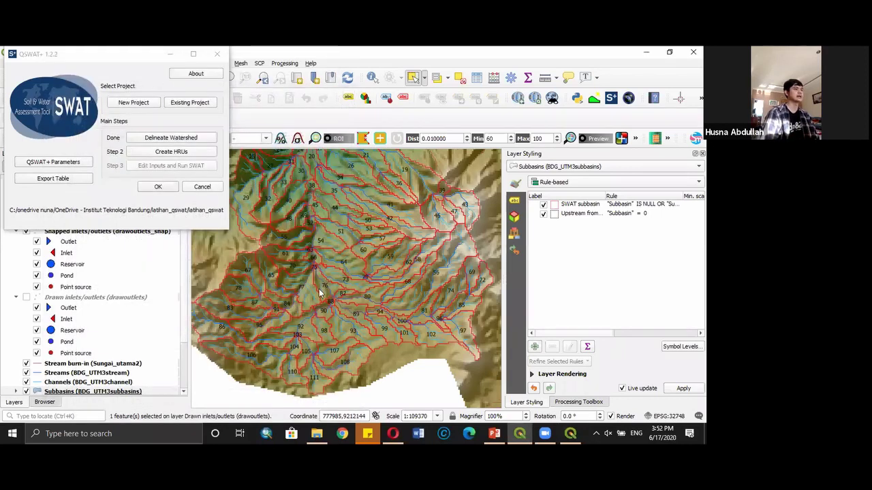
Examine the numbered subbasins on the map, from the area around the outlet to the upstream part of the watershed
{"action": "left_click_drag", "start_coordinate": [325, 206], "coordinate": [355, 345]}
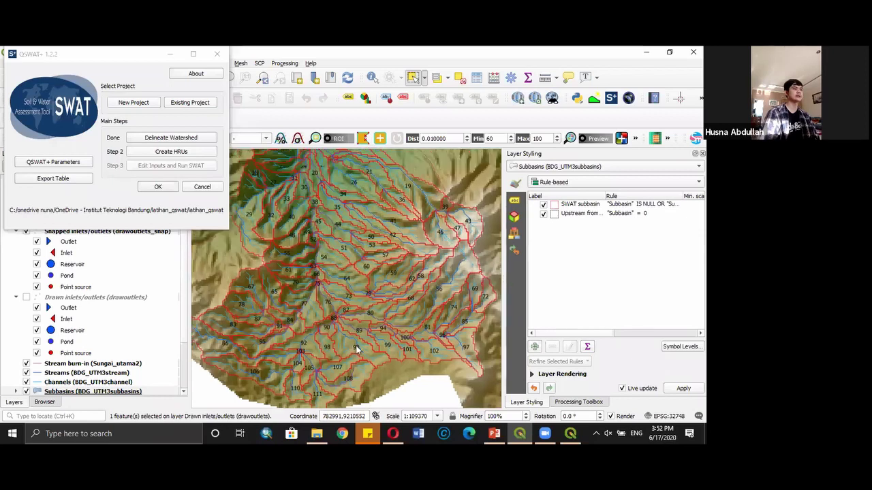
{"action": "scroll", "coordinate": [405, 185], "scroll_direction": "up", "scroll_amount": 2}
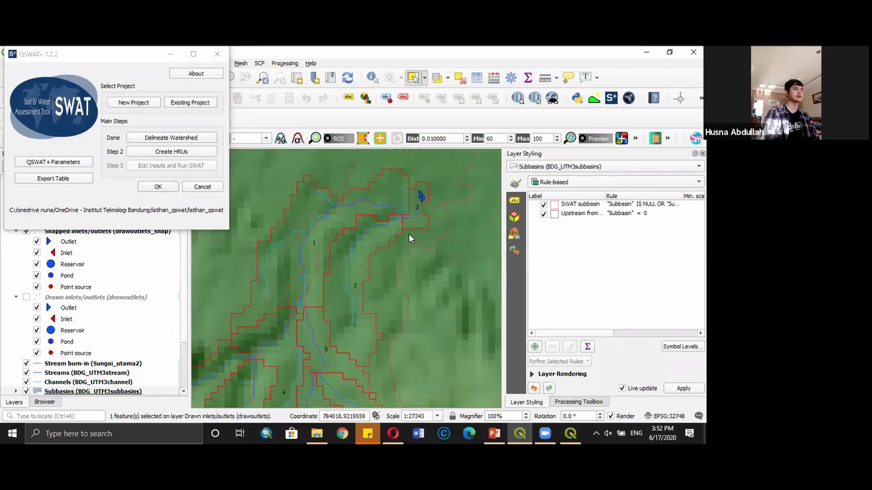
{"action": "scroll", "coordinate": [417, 209], "scroll_direction": "up", "scroll_amount": 1}
{"action": "scroll", "coordinate": [417, 210], "scroll_direction": "down", "scroll_amount": 1}
{"action": "scroll", "coordinate": [418, 212], "scroll_direction": "up", "scroll_amount": 2}
{"action": "scroll", "coordinate": [427, 189], "scroll_direction": "down", "scroll_amount": 2}
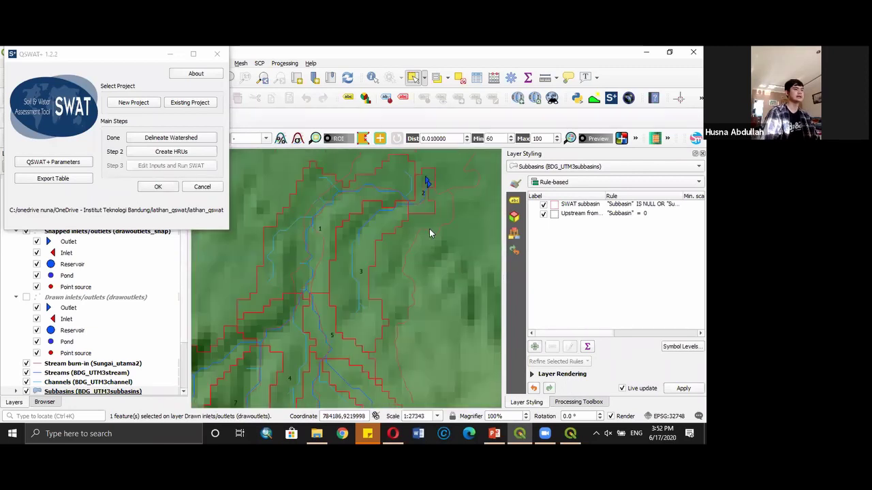
{"action": "scroll", "coordinate": [409, 280], "scroll_direction": "down", "scroll_amount": 2}
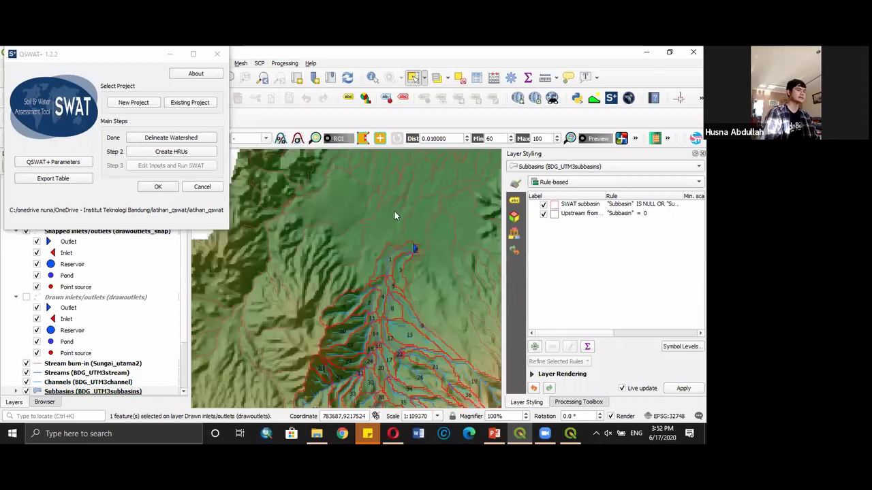
{"action": "left_click_drag", "start_coordinate": [394, 211], "coordinate": [393, 207]}
{"action": "left_click_drag", "start_coordinate": [417, 351], "coordinate": [377, 240]}
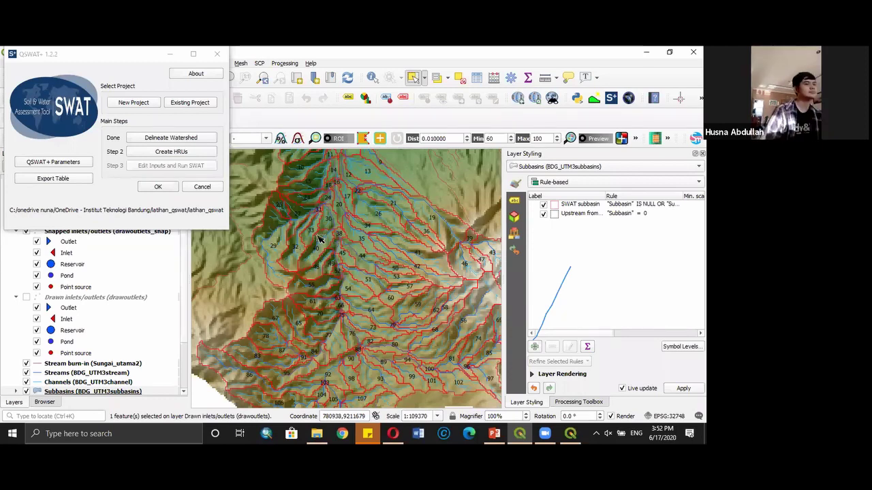
Start creating HRUs and load LandUSe.tif from the Landuse folder of QSWAT DATA as the landuse map
{"action": "left_click", "coordinate": [183, 153]}
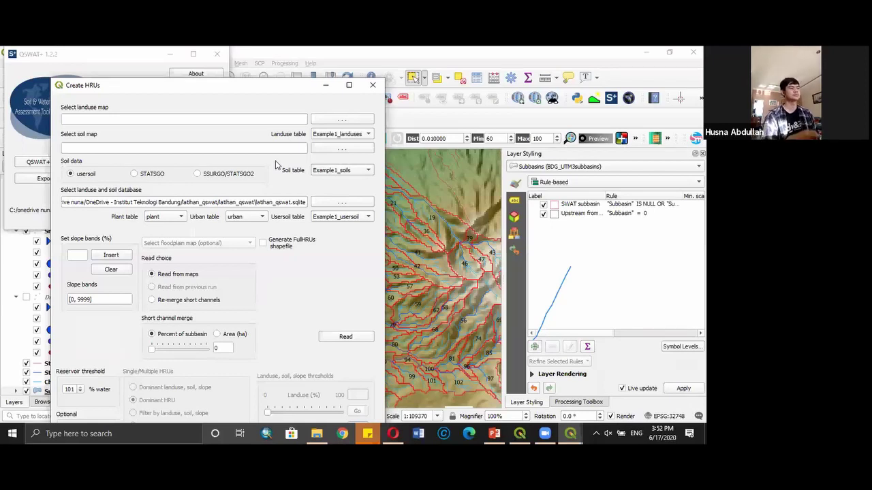
{"action": "left_click", "coordinate": [317, 122]}
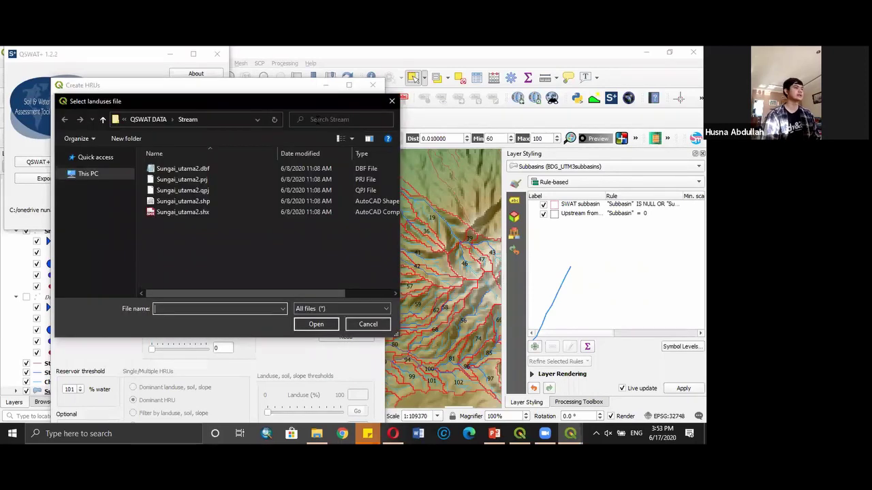
{"action": "left_click", "coordinate": [158, 119]}
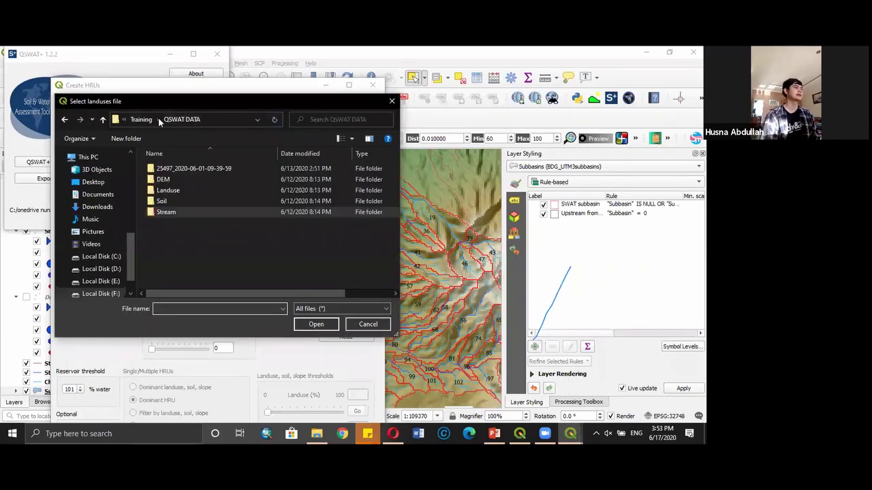
{"action": "double_click", "coordinate": [192, 193]}
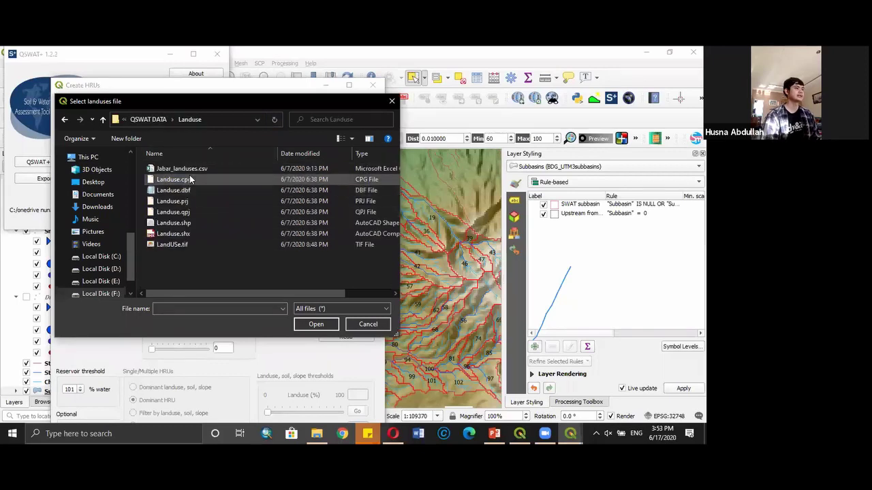
{"action": "left_click", "coordinate": [184, 244]}
{"action": "left_click", "coordinate": [313, 324]}
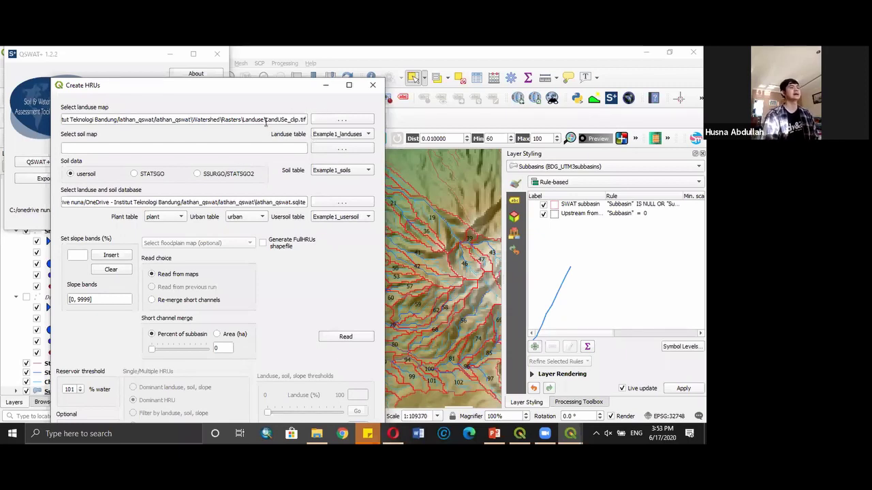
Set the landuse table from the lookup CSV file Jabar_landuses.csv
{"action": "left_click", "coordinate": [320, 136]}
{"action": "left_click", "coordinate": [328, 156]}
{"action": "left_click", "coordinate": [182, 170]}
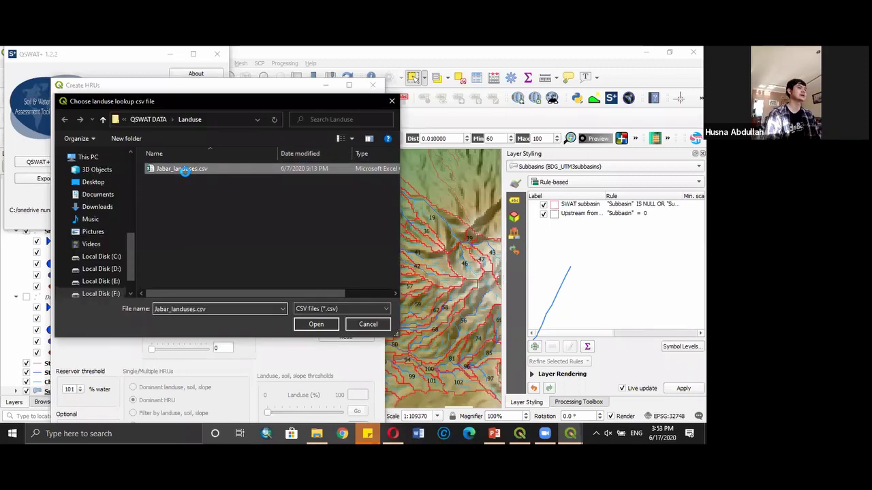
{"action": "left_click", "coordinate": [324, 324]}
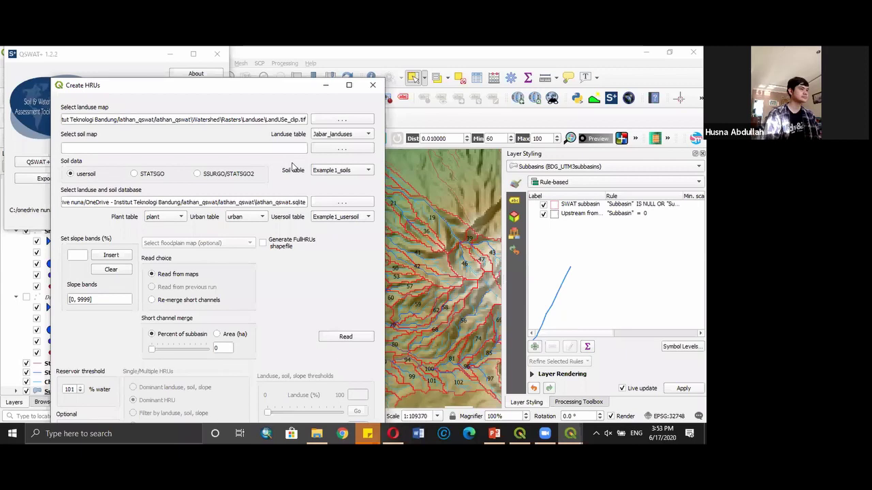
Load Soil_Snum.tif from the Soil folder of QSWAT DATA as the soil map
{"action": "left_click", "coordinate": [328, 150]}
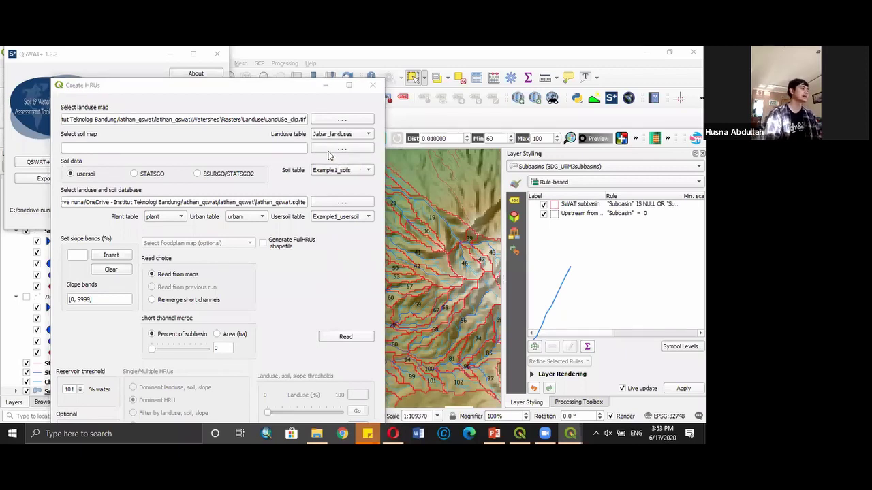
{"action": "left_click", "coordinate": [157, 119]}
{"action": "double_click", "coordinate": [179, 205]}
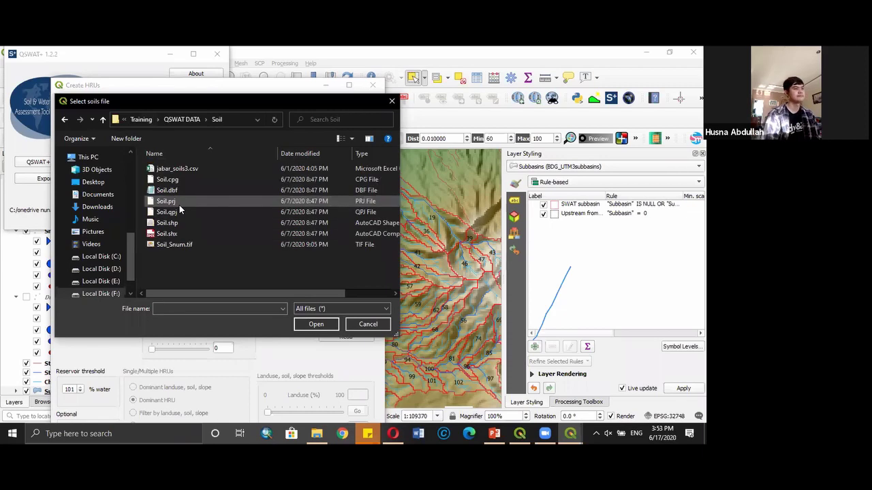
{"action": "left_click", "coordinate": [186, 245]}
{"action": "left_click", "coordinate": [316, 326]}
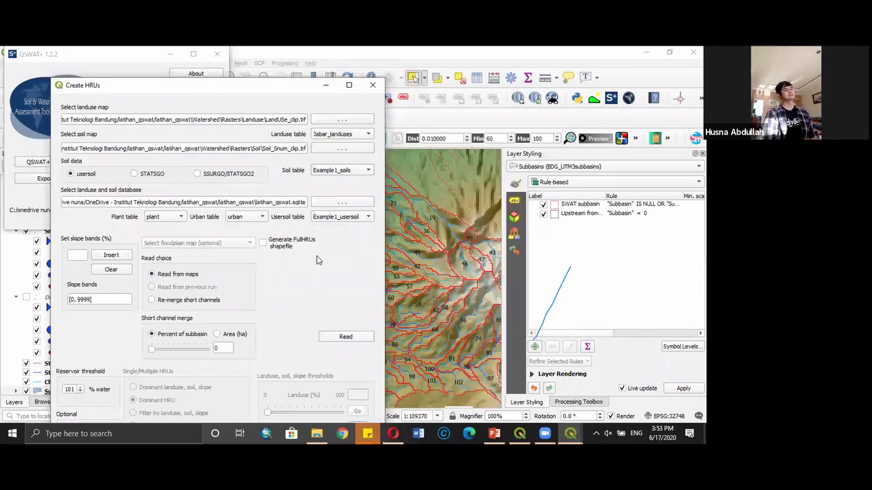
Set the soil table from the lookup CSV file jabar_soils3.csv and choose global_usersoil as the usersoil table
{"action": "left_click", "coordinate": [344, 171]}
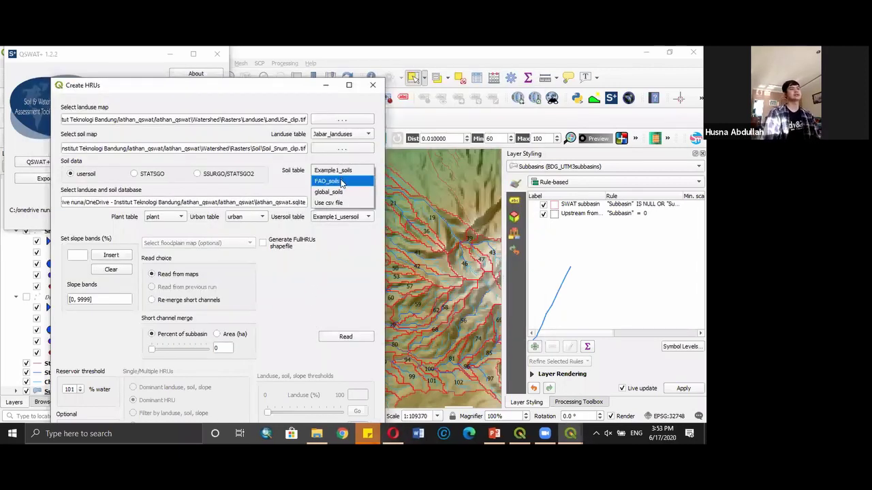
{"action": "left_click", "coordinate": [332, 203]}
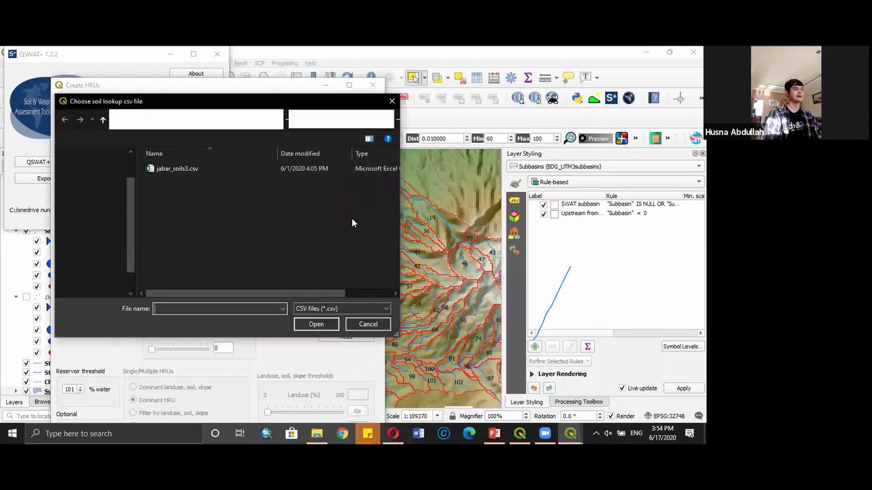
{"action": "left_click", "coordinate": [185, 119]}
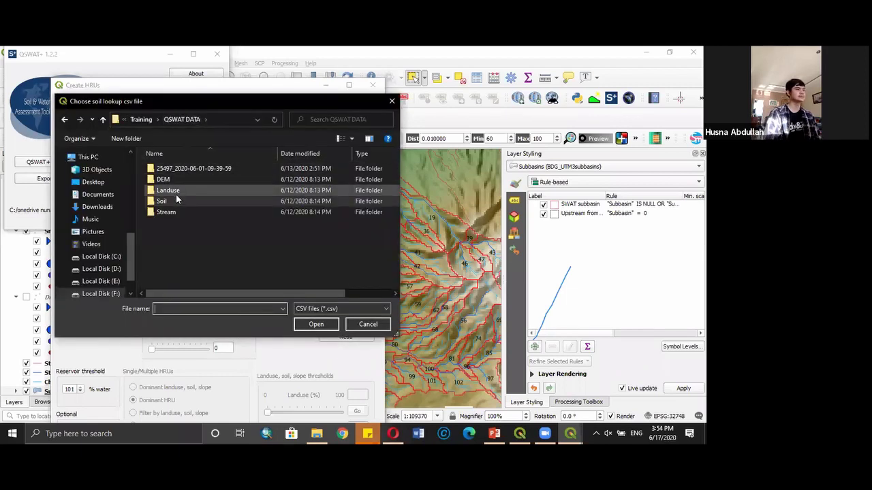
{"action": "double_click", "coordinate": [175, 197]}
{"action": "left_click", "coordinate": [179, 169]}
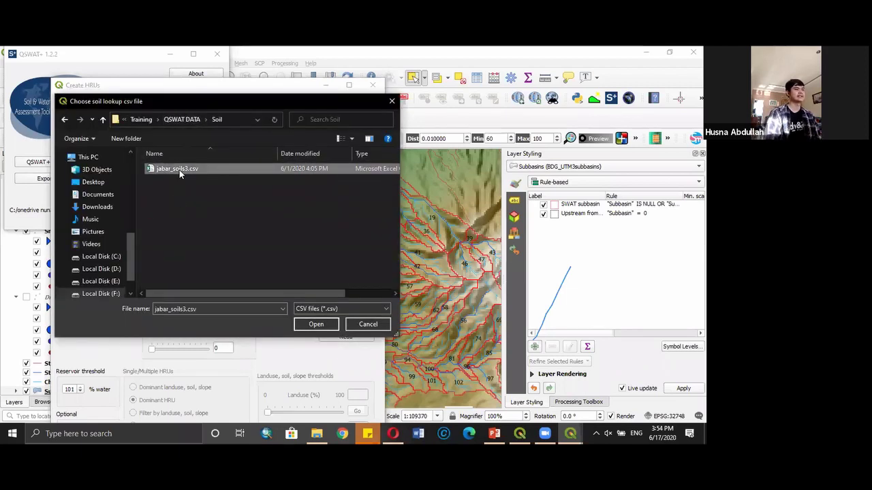
{"action": "left_click", "coordinate": [316, 325]}
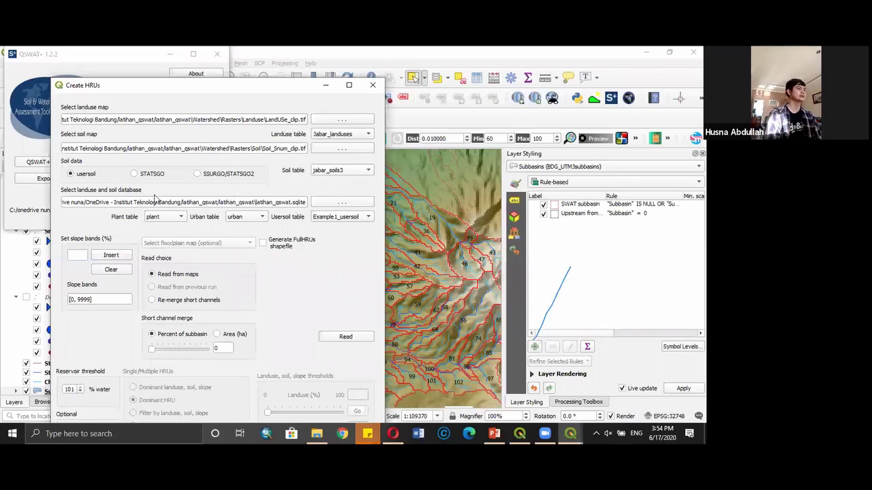
{"action": "left_click", "coordinate": [321, 218]}
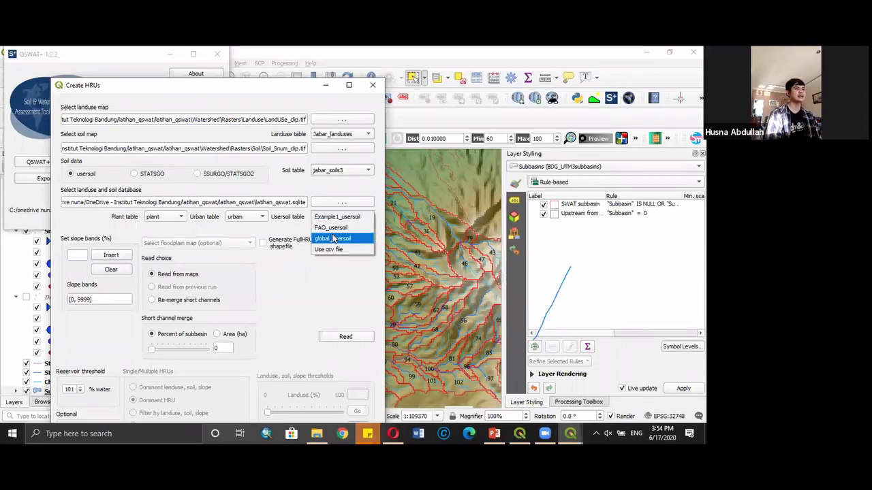
{"action": "left_click", "coordinate": [333, 238]}
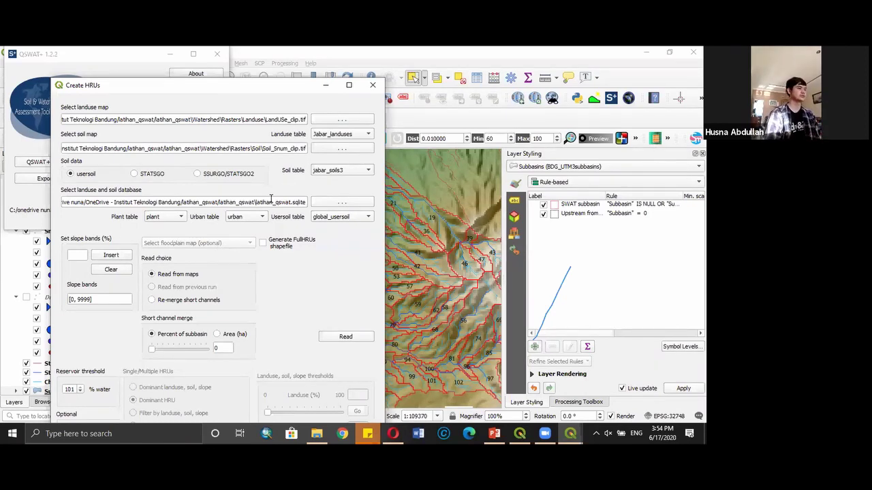
Add slope band limits of 15, 25 and 45 percent for the HRUs
{"action": "left_click", "coordinate": [79, 254]}
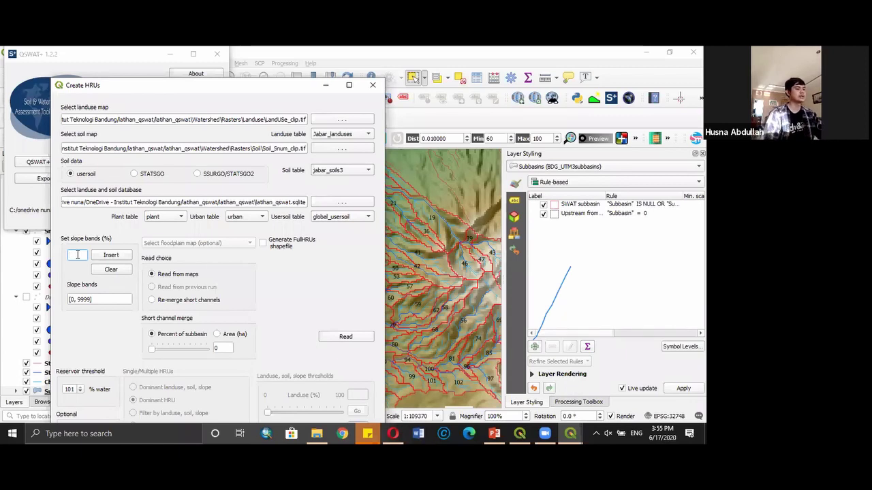
{"action": "type", "text": "15"}
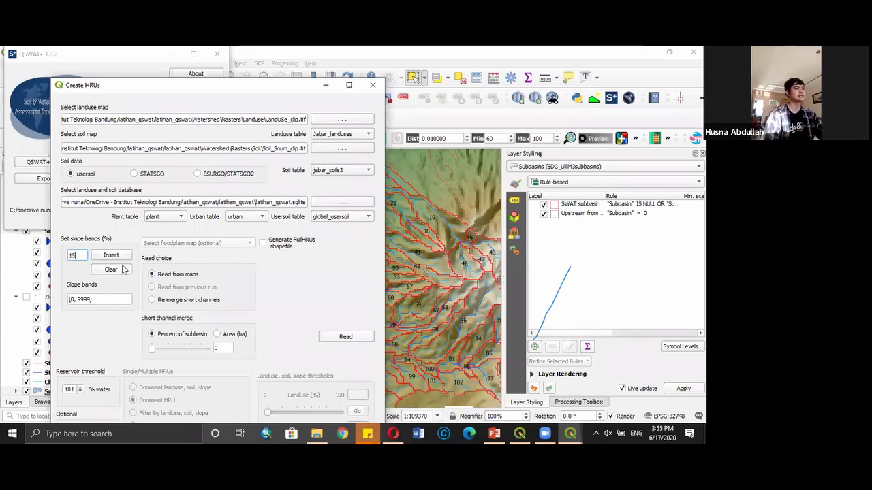
{"action": "left_click", "coordinate": [111, 255]}
{"action": "left_click", "coordinate": [82, 256]}
{"action": "type", "text": "25"}
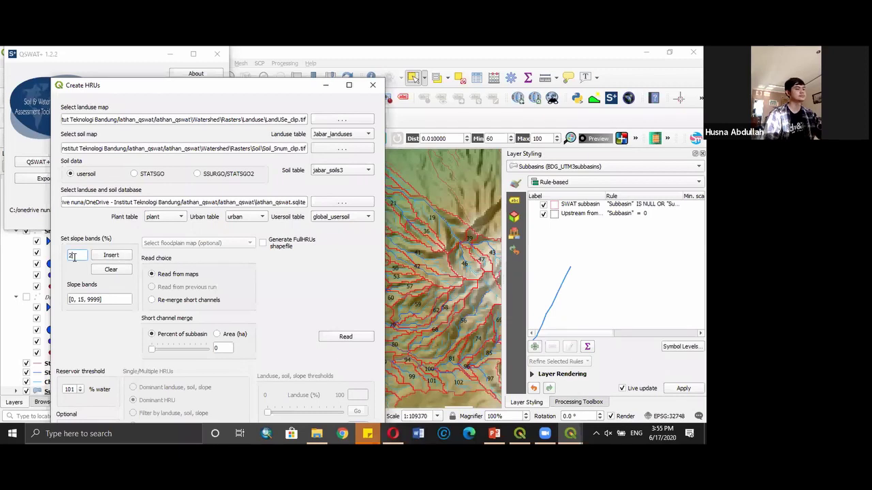
{"action": "left_click", "coordinate": [112, 256]}
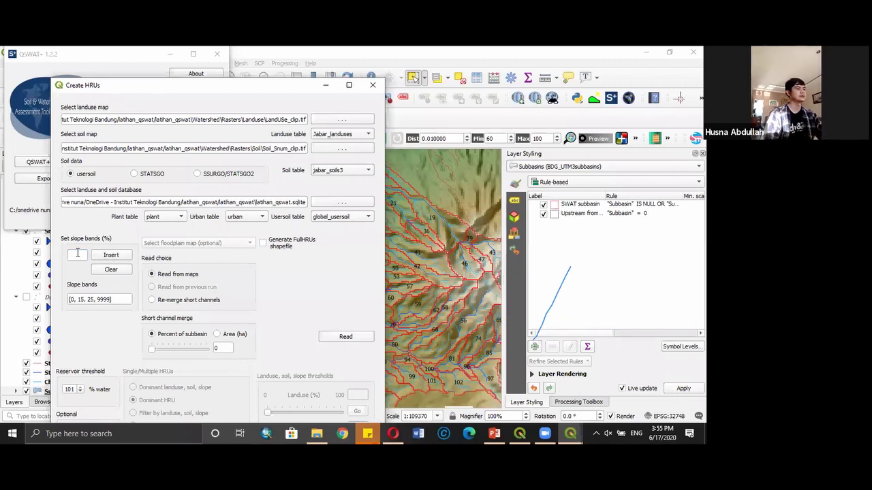
{"action": "type", "text": "45"}
{"action": "left_click", "coordinate": [107, 256]}
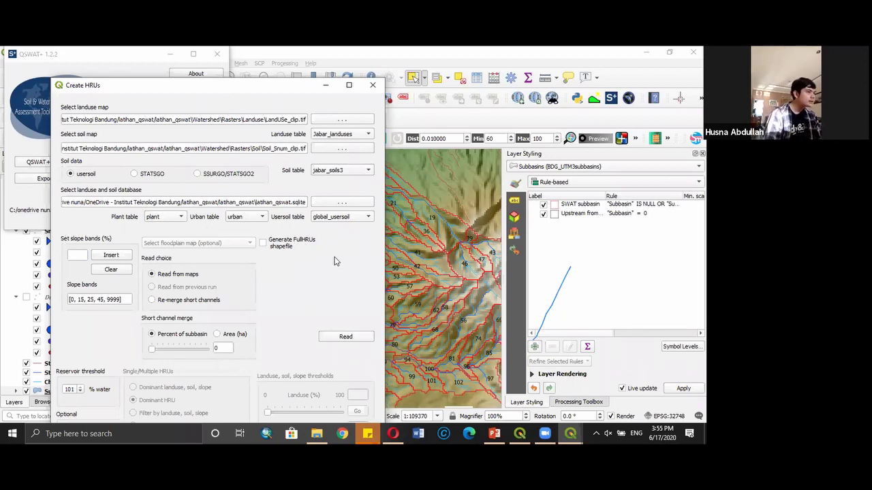
Enable generation of the FullHRUs shapefile and read the watershed, landuse and soil data from maps
{"action": "left_click", "coordinate": [264, 243]}
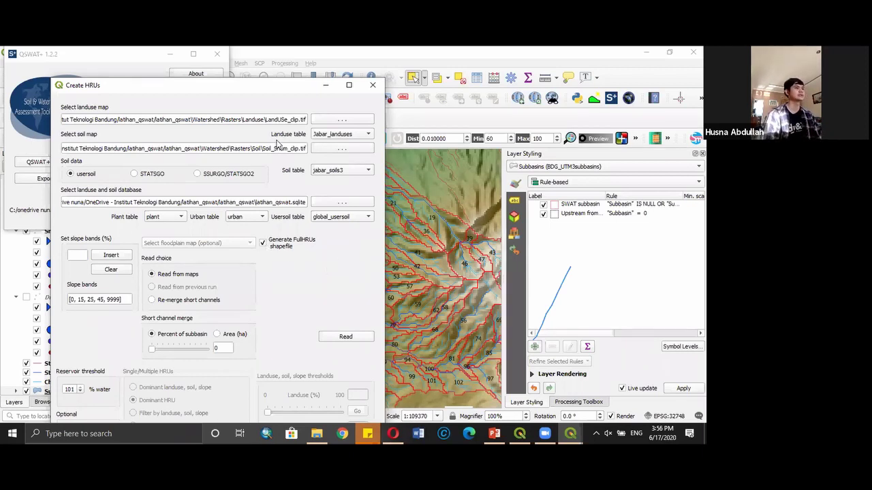
{"action": "left_click_drag", "start_coordinate": [244, 86], "coordinate": [210, 58]}
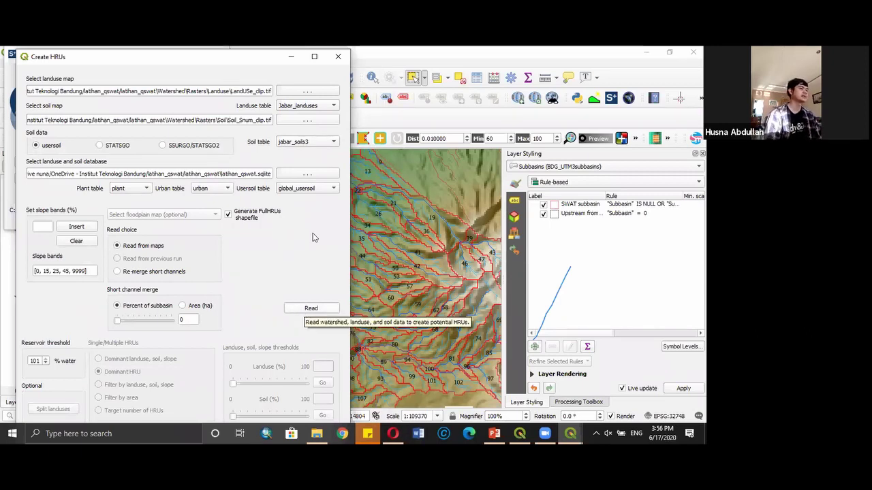
{"action": "left_click", "coordinate": [327, 307]}
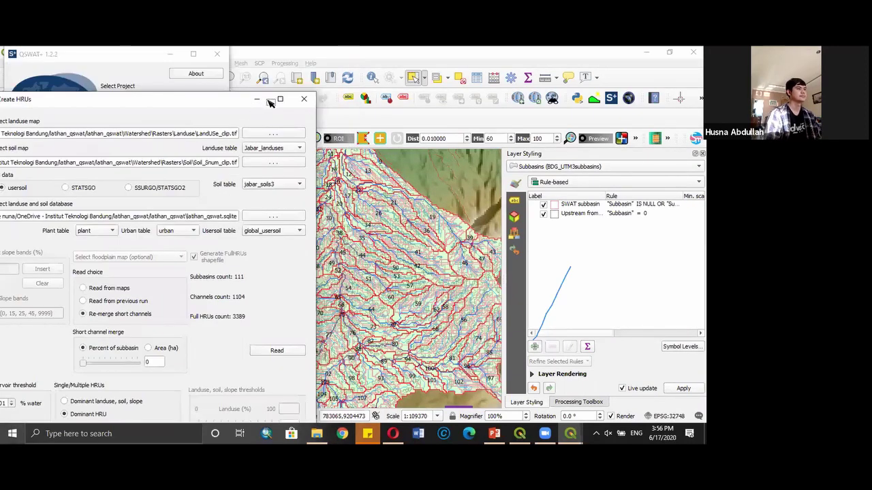
Choose filtering by landuse, soil and slope as the multiple HRU method
{"action": "left_click", "coordinate": [279, 99]}
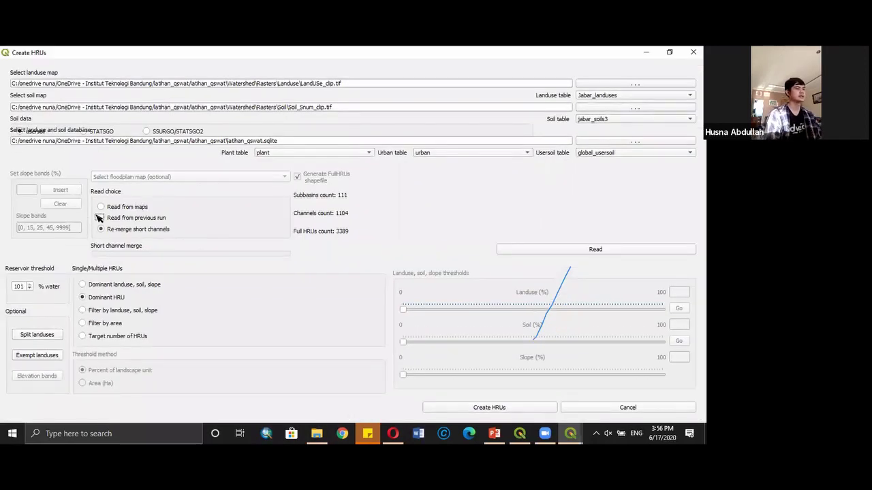
{"action": "left_click", "coordinate": [118, 312]}
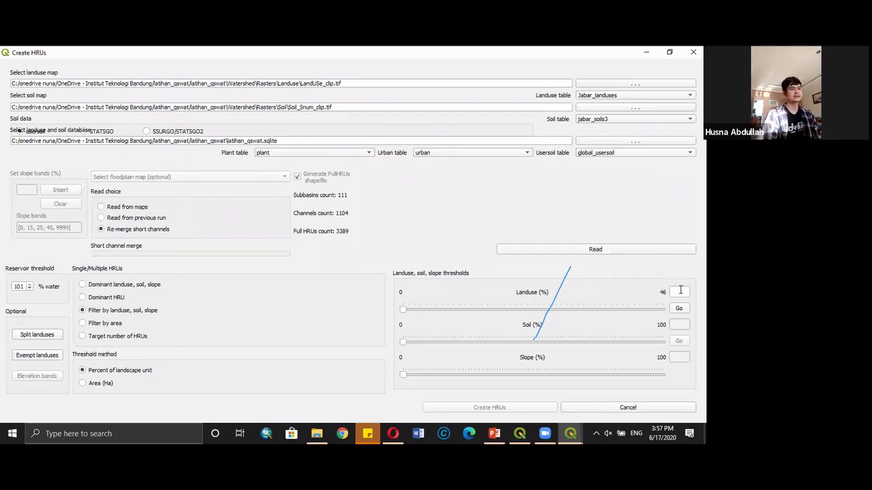
Switch to the PowerPoint presentation tutorial run QSWAT+.pptx and look up the recommended landuse, soil and slope thresholds on slide 13
{"action": "left_click", "coordinate": [503, 433]}
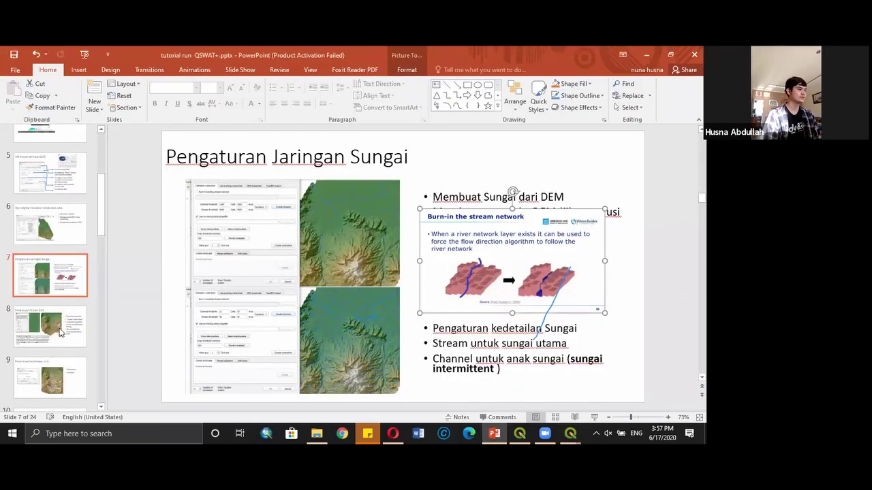
{"action": "left_click", "coordinate": [60, 333]}
{"action": "key", "text": "Down"}
{"action": "key", "text": "Down"}
{"action": "key", "text": "Down"}
{"action": "key", "text": "Down"}
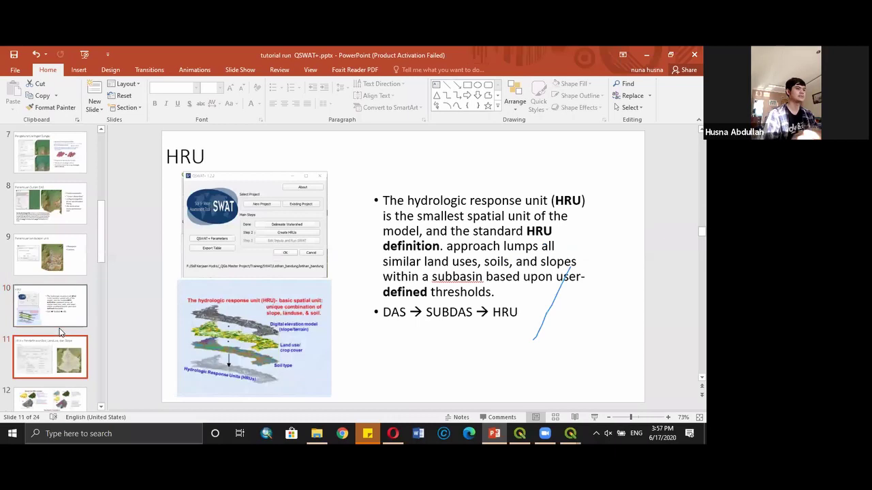
{"action": "key", "text": "Up"}
{"action": "key", "text": "Down"}
{"action": "key", "text": "Down"}
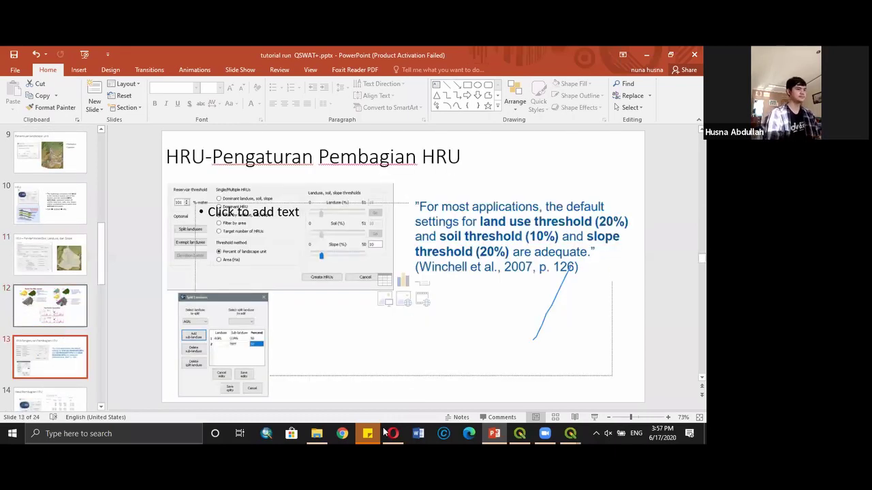
{"action": "left_click_drag", "start_coordinate": [502, 213], "coordinate": [477, 282]}
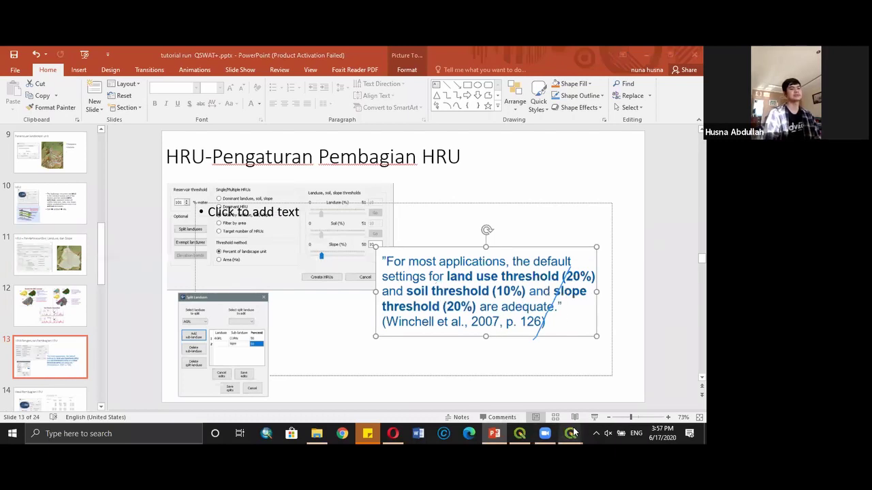
Return to the Create HRUs dialog, set the thresholds to landuse 20%, soil 10% and slope 20%, and create the HRUs
{"action": "mouse_move", "coordinate": [570, 434]}
{"action": "left_click", "coordinate": [613, 388]}
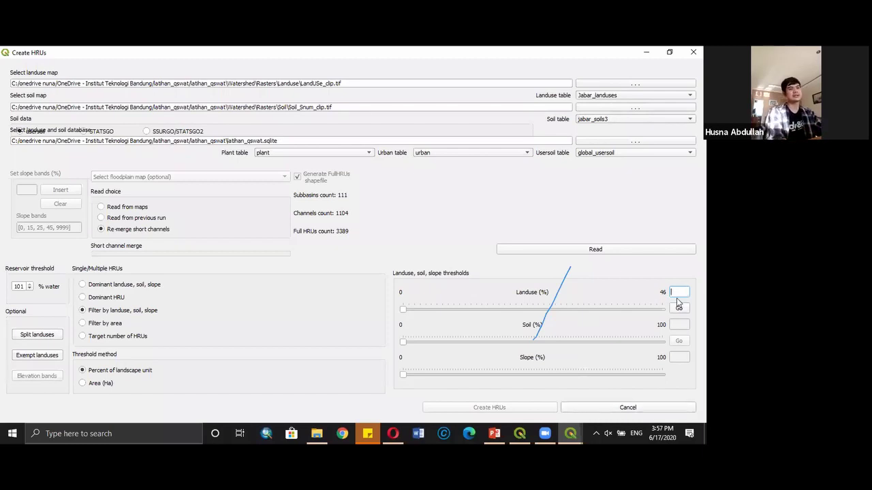
{"action": "type", "text": "20"}
{"action": "left_click", "coordinate": [679, 308]}
{"action": "type", "text": "10"}
{"action": "left_click", "coordinate": [679, 341]}
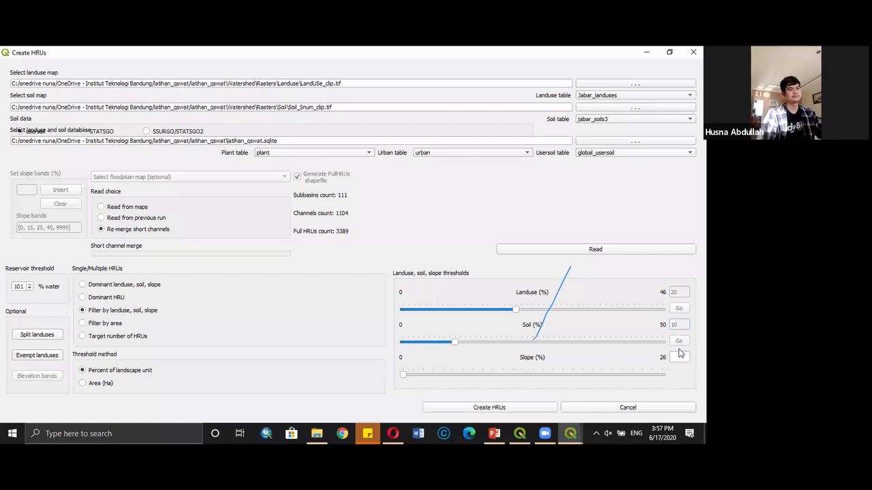
{"action": "type", "text": "20"}
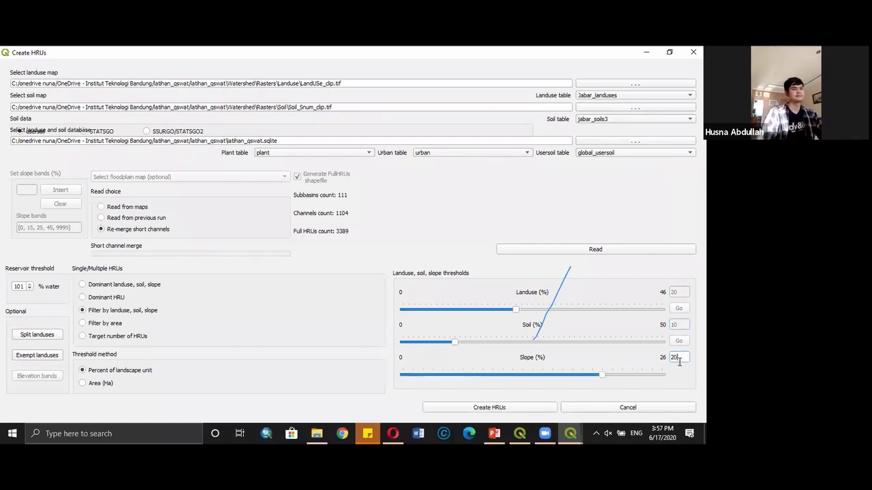
{"action": "left_click", "coordinate": [511, 407]}
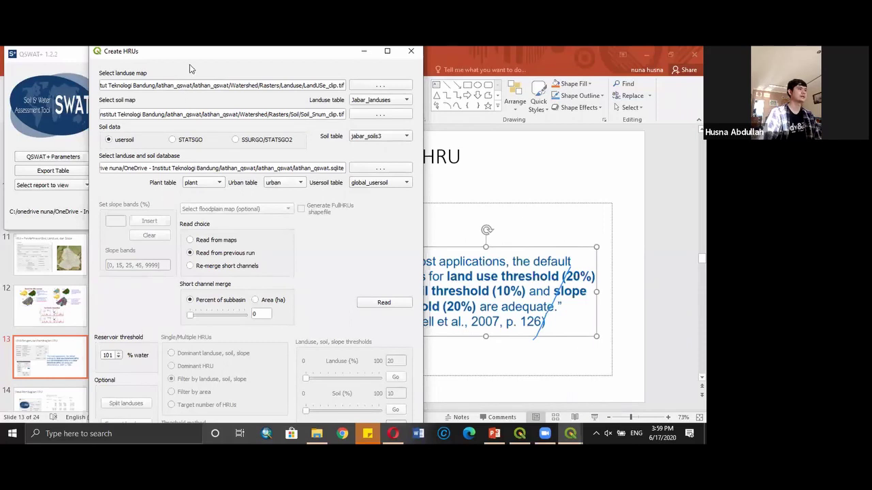
Open the HRU distribution report HruLanduseSoilSlopeRepSwat.txt from the QSWAT+ reports
{"action": "left_click", "coordinate": [345, 74]}
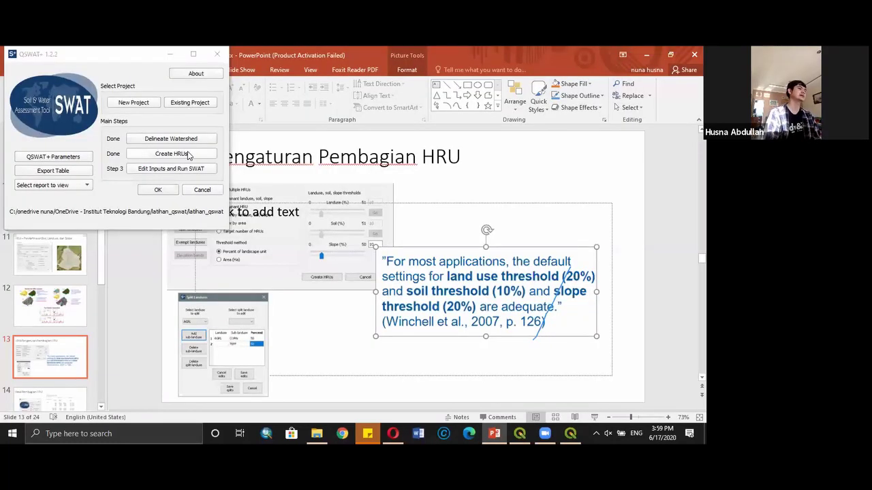
{"action": "left_click", "coordinate": [53, 184]}
{"action": "left_click", "coordinate": [66, 216]}
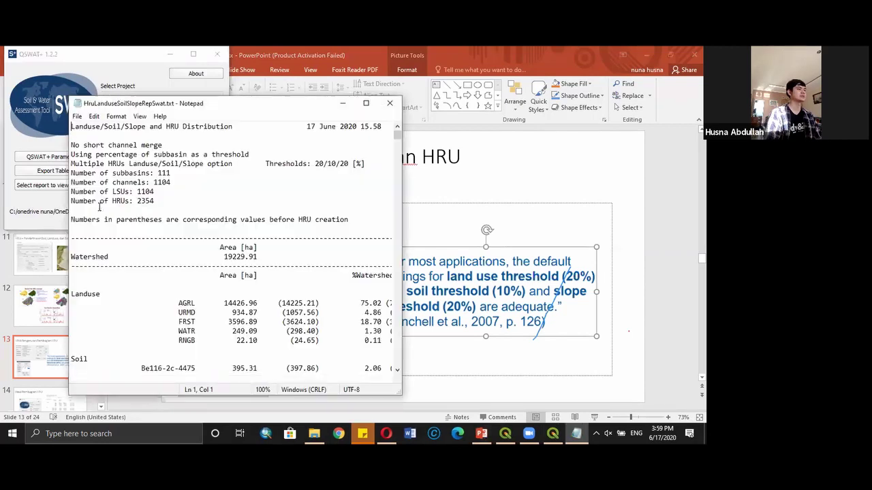
{"action": "left_click", "coordinate": [366, 103]}
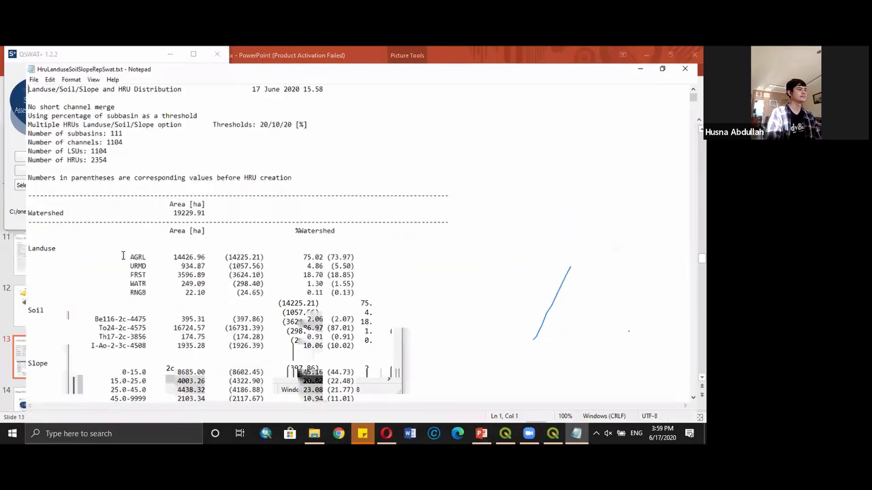
Examine the landuse, soil and slope areas of the watershed and the HRUs in each subbasin, closing the report when done
{"action": "scroll", "coordinate": [86, 259], "scroll_direction": "down", "scroll_amount": 2}
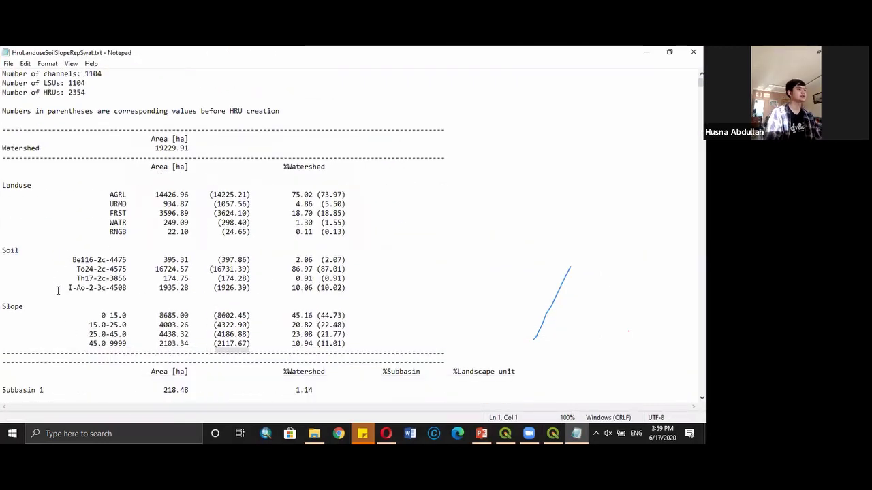
{"action": "scroll", "coordinate": [58, 291], "scroll_direction": "down", "scroll_amount": 1}
{"action": "scroll", "coordinate": [79, 292], "scroll_direction": "down", "scroll_amount": 6}
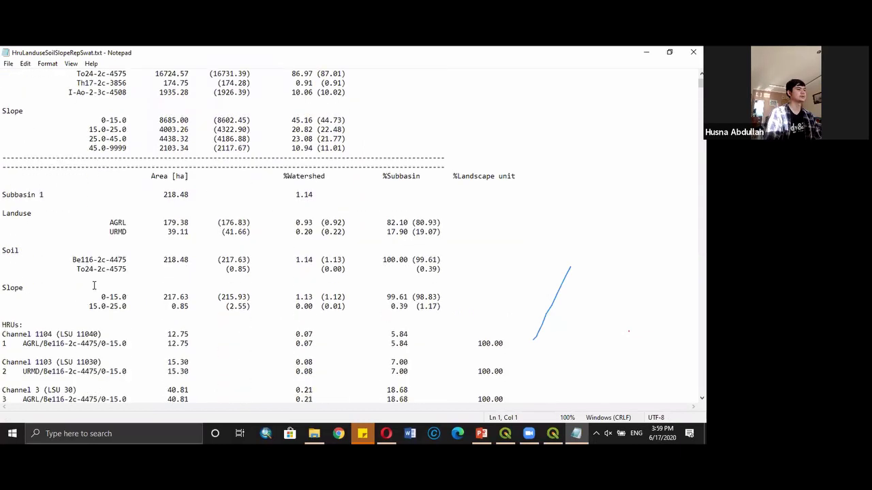
{"action": "scroll", "coordinate": [94, 285], "scroll_direction": "down", "scroll_amount": 7}
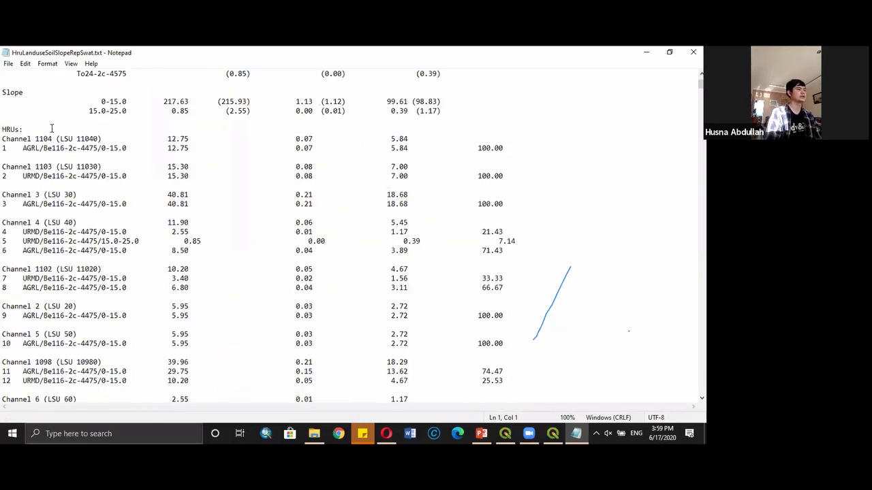
{"action": "scroll", "coordinate": [50, 129], "scroll_direction": "down", "scroll_amount": 11}
{"action": "scroll", "coordinate": [52, 149], "scroll_direction": "down", "scroll_amount": 1}
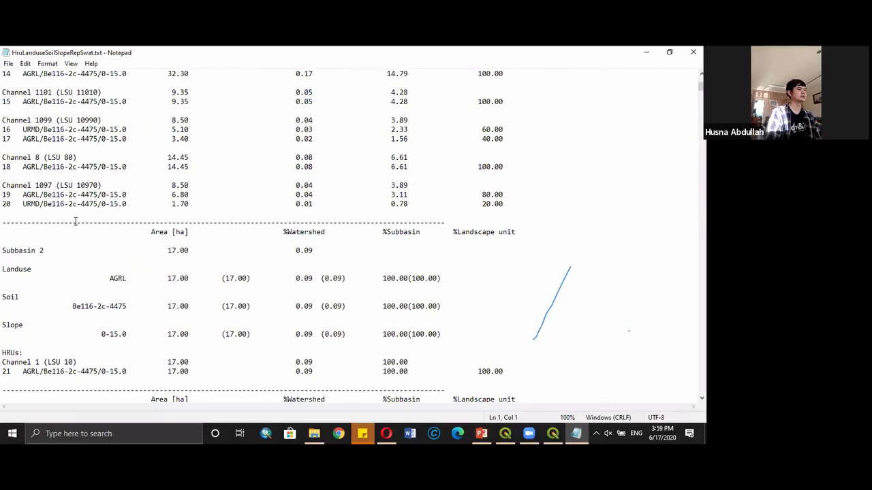
{"action": "scroll", "coordinate": [86, 216], "scroll_direction": "down", "scroll_amount": 13}
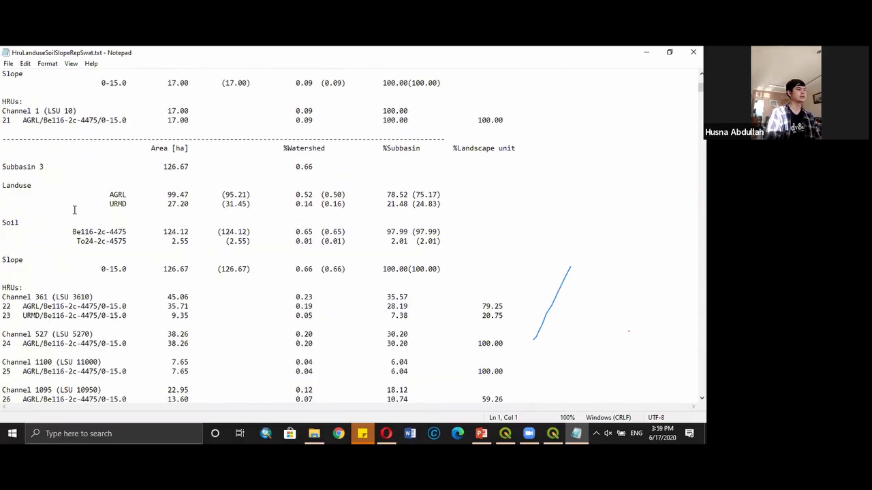
{"action": "scroll", "coordinate": [102, 195], "scroll_direction": "down", "scroll_amount": 20}
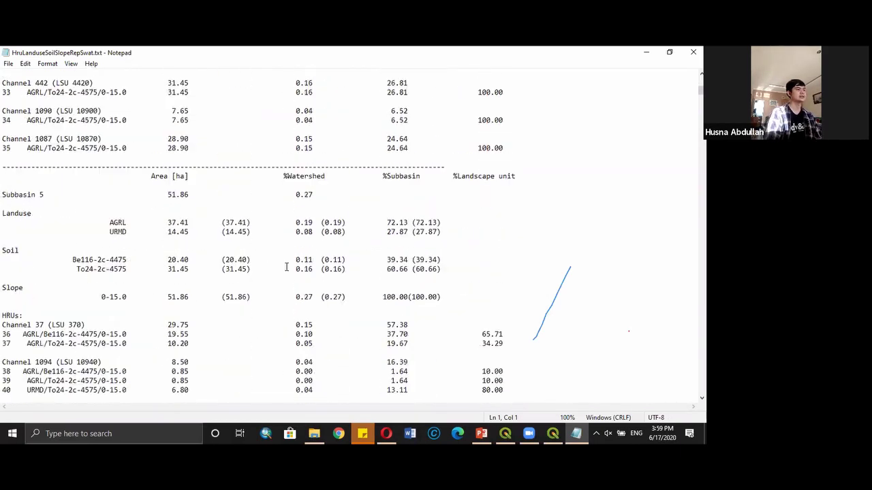
{"action": "scroll", "coordinate": [341, 231], "scroll_direction": "down", "scroll_amount": 20}
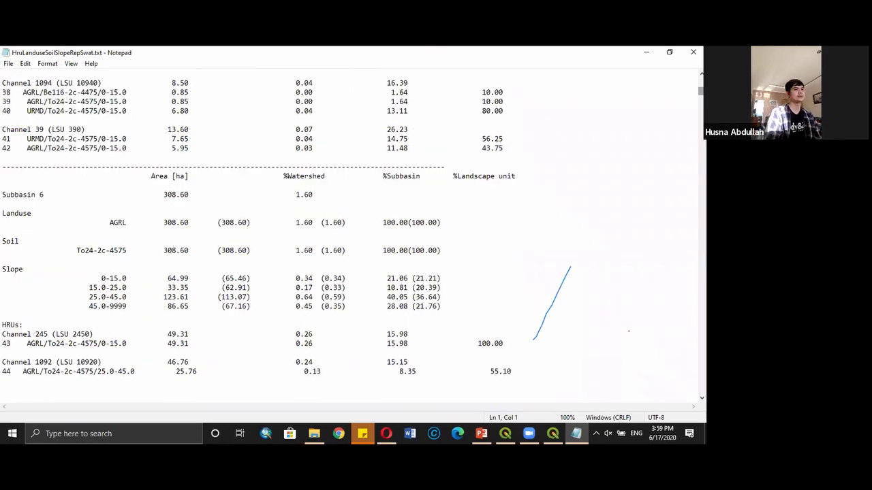
{"action": "scroll", "coordinate": [340, 231], "scroll_direction": "down", "scroll_amount": 20}
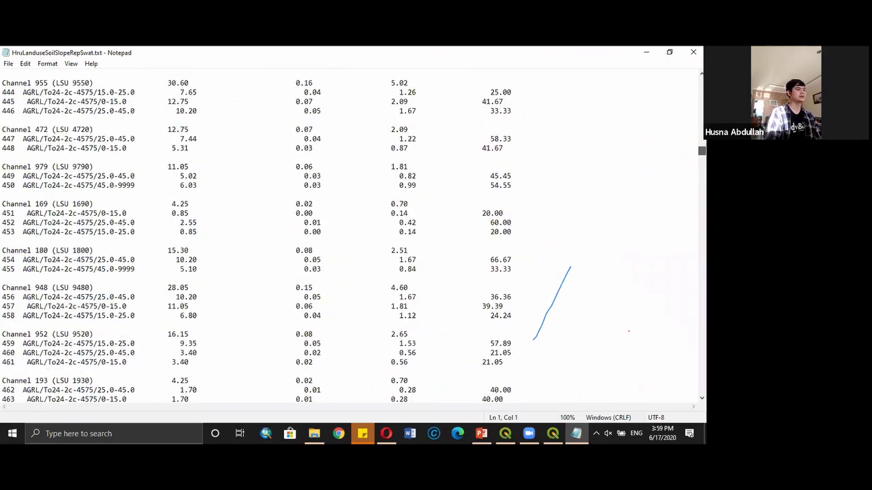
{"action": "left_click_drag", "start_coordinate": [701, 163], "coordinate": [701, 166]}
{"action": "left_click", "coordinate": [693, 52]}
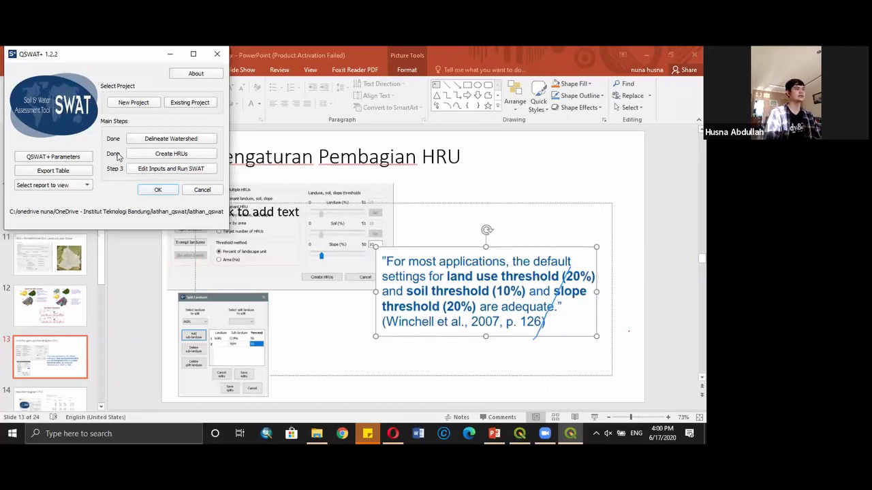
Launch SWAT+ Editor from the QSWAT+ project and import latihan_qswat with its swatplus_datasets database
{"action": "left_click", "coordinate": [185, 171]}
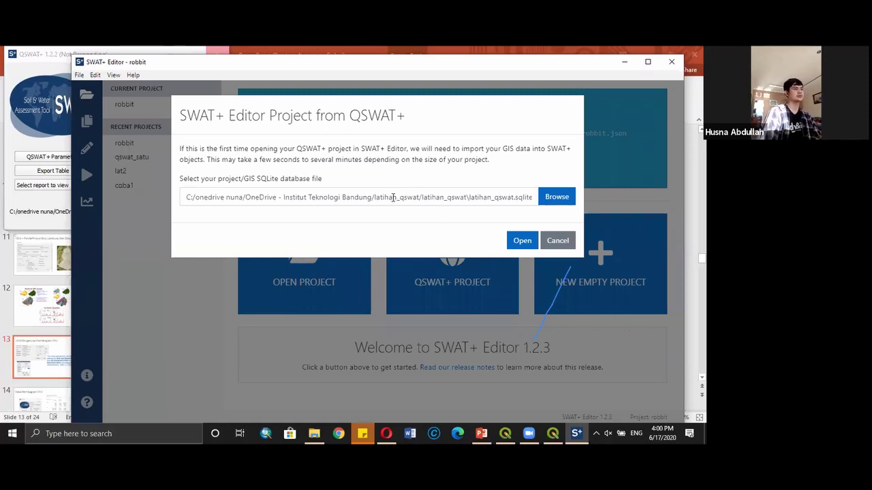
{"action": "left_click", "coordinate": [523, 241]}
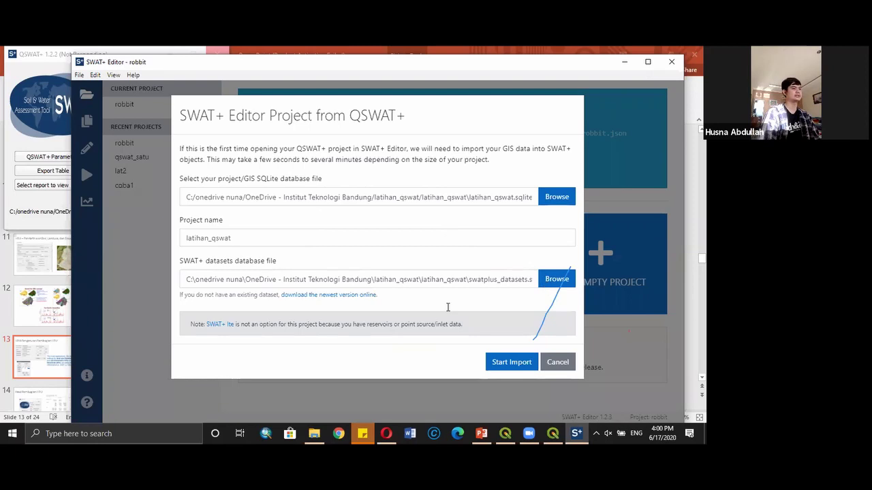
{"action": "left_click", "coordinate": [512, 362]}
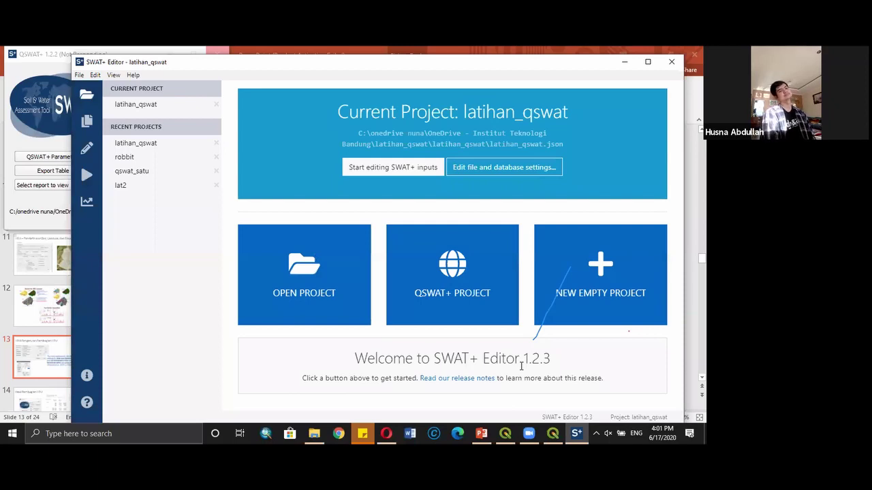
Import weather generator data from swatplus_wgn.sqlite, table wgn_cfsr_world, without the observed weather data option, and review the imported generators
{"action": "left_click", "coordinate": [87, 122]}
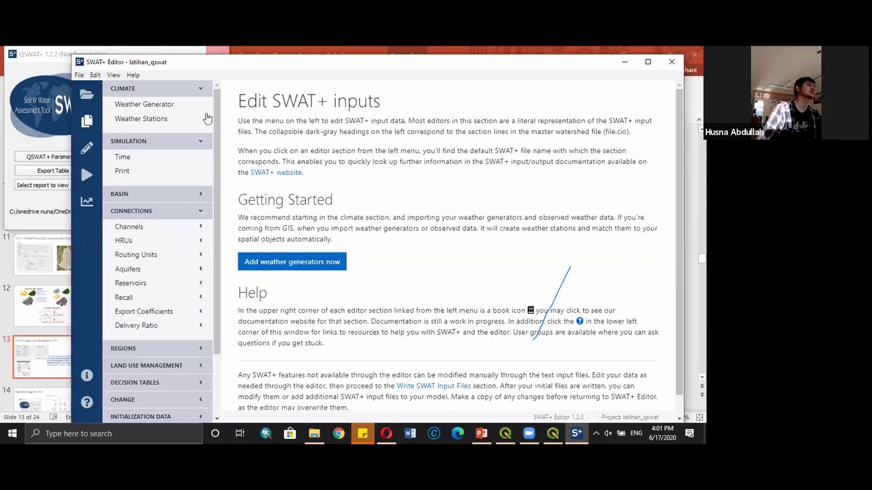
{"action": "left_click", "coordinate": [158, 109]}
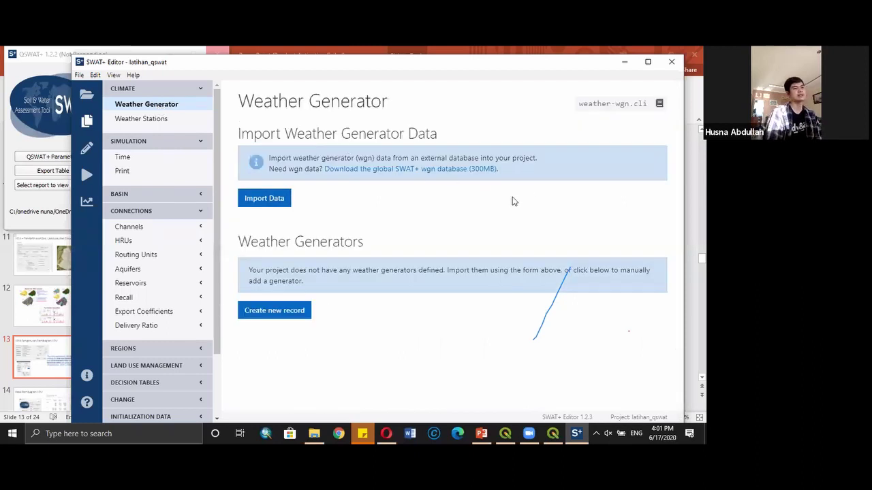
{"action": "left_click", "coordinate": [261, 198]}
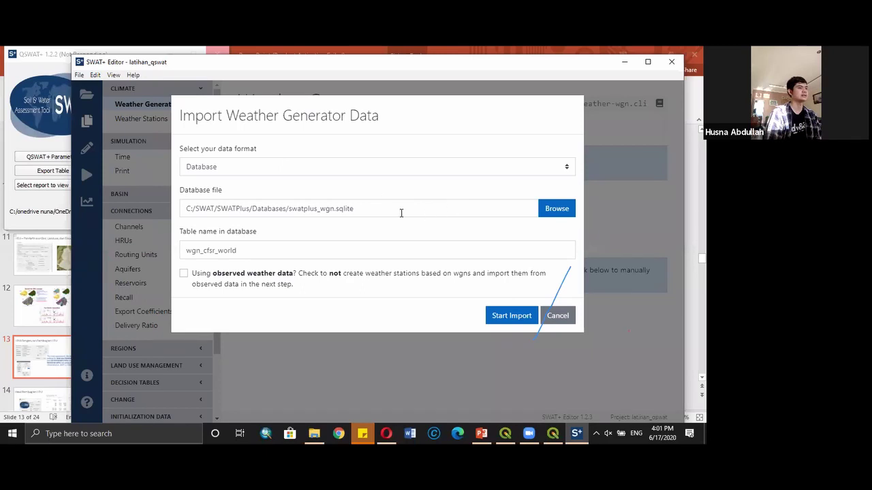
{"action": "left_click", "coordinate": [510, 317]}
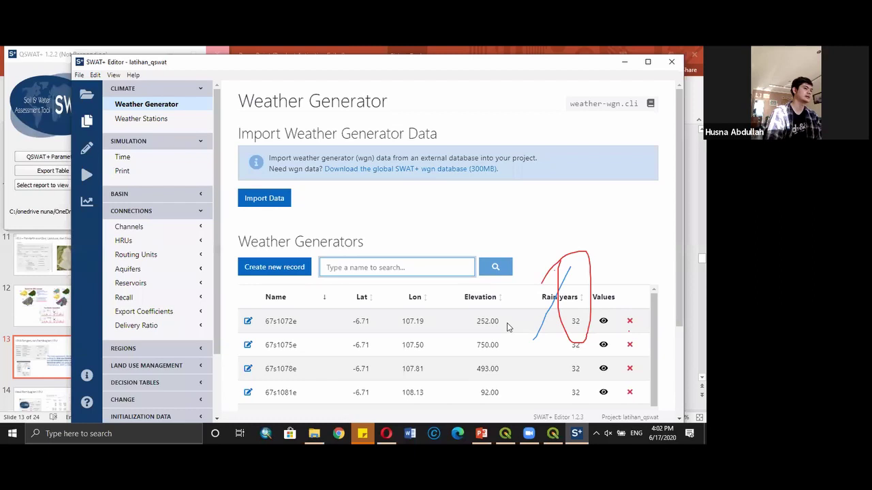
{"action": "scroll", "coordinate": [412, 313], "scroll_direction": "down", "scroll_amount": 10}
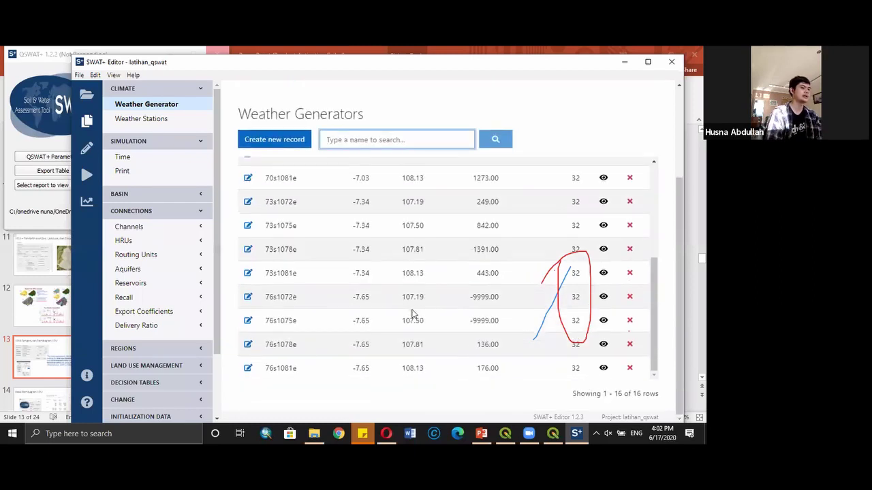
{"action": "scroll", "coordinate": [337, 276], "scroll_direction": "up", "scroll_amount": 8}
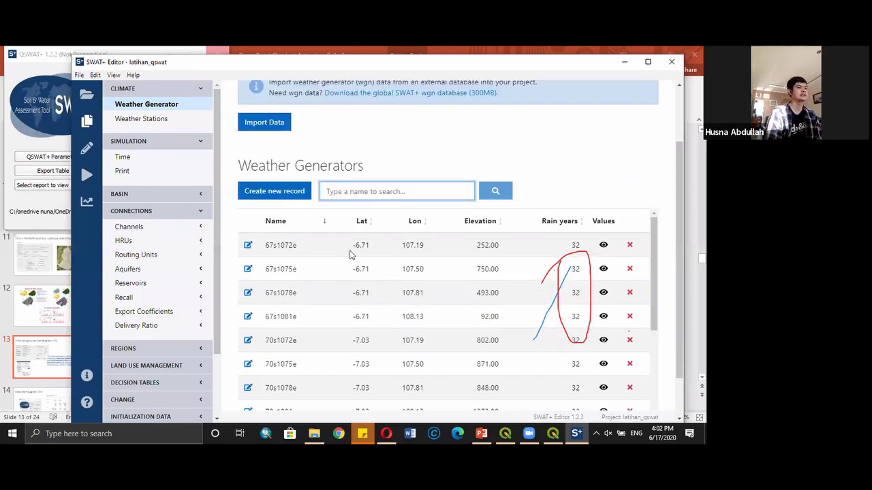
{"action": "scroll", "coordinate": [368, 218], "scroll_direction": "up", "scroll_amount": 2}
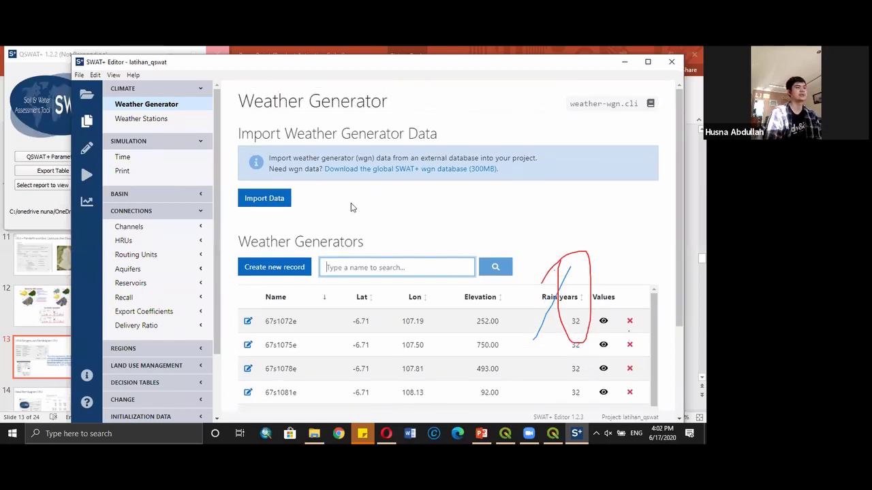
Open the observed weather data import for the weather stations, with SWAT2012 / Global Weather CFSR Website as the data format
{"action": "left_click", "coordinate": [141, 121]}
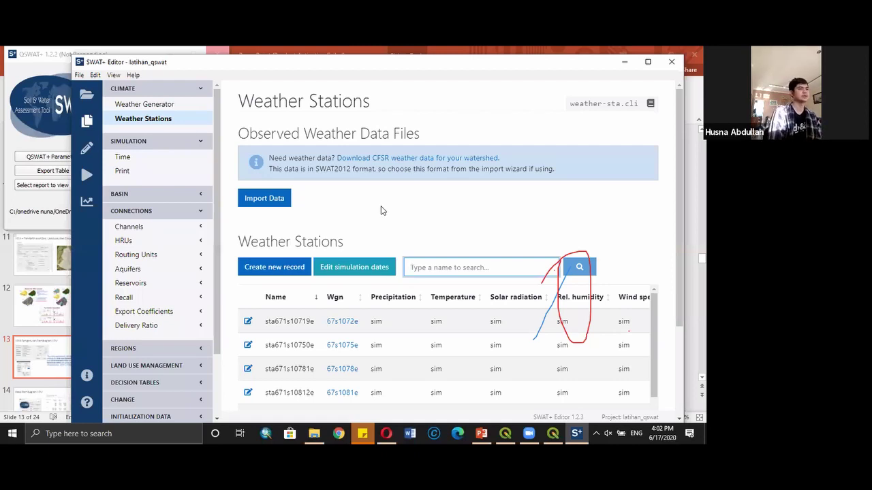
{"action": "left_click", "coordinate": [276, 205]}
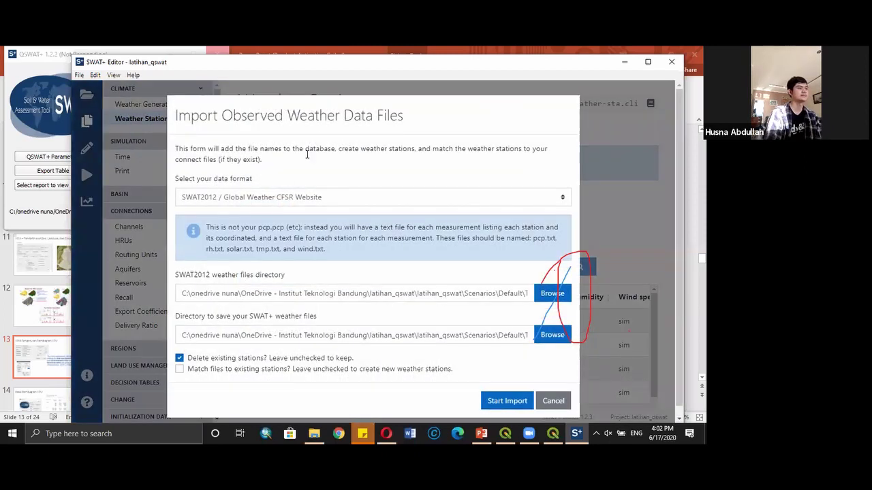
{"action": "left_click_drag", "start_coordinate": [323, 98], "coordinate": [336, 114]}
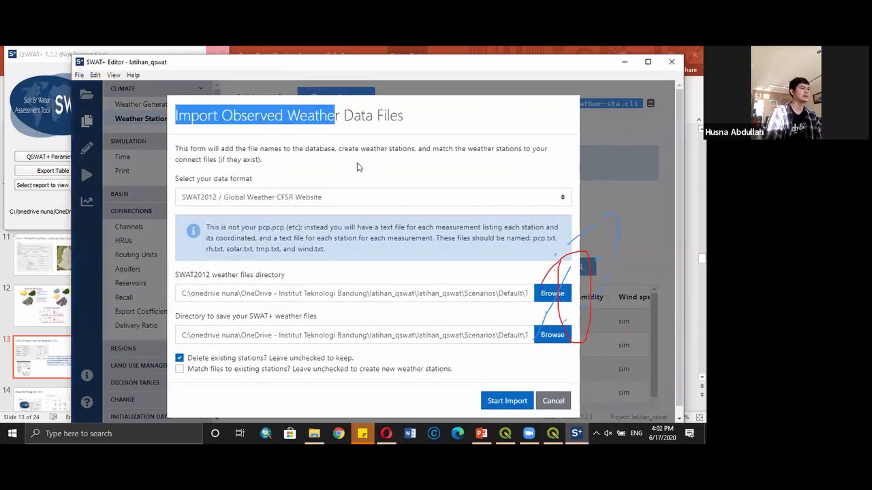
{"action": "left_click", "coordinate": [397, 170]}
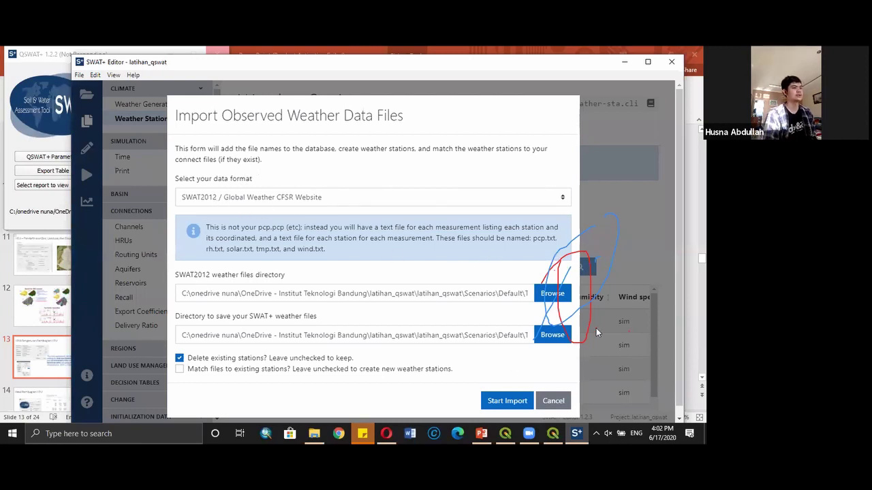
Browse for the SWAT2012 weather files directory, going to Skill Kerjaan Hydro, _QGis Master Project, Training, QSWAT DATA
{"action": "left_click", "coordinate": [553, 296]}
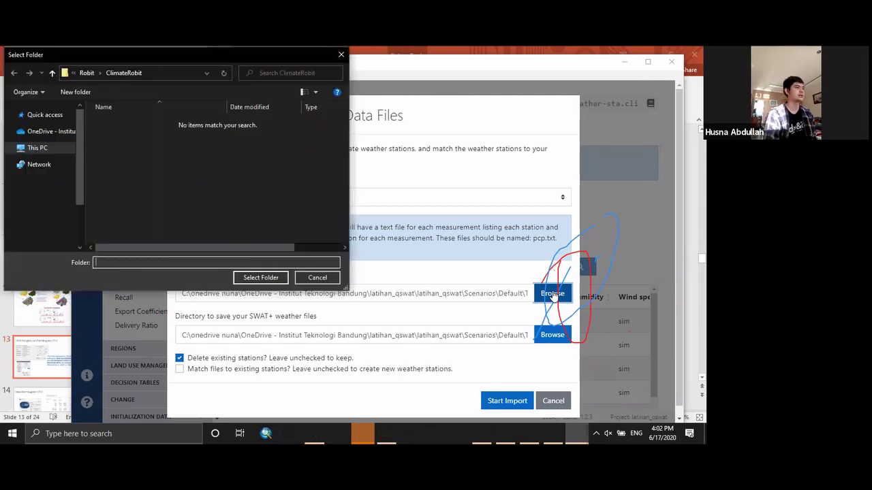
{"action": "scroll", "coordinate": [58, 129], "scroll_direction": "up", "scroll_amount": 2}
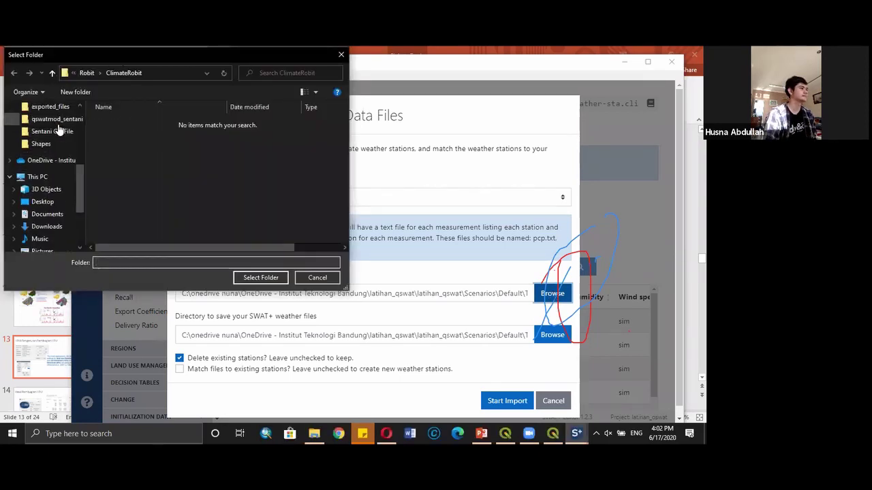
{"action": "scroll", "coordinate": [57, 139], "scroll_direction": "up", "scroll_amount": 2}
{"action": "left_click", "coordinate": [47, 120]}
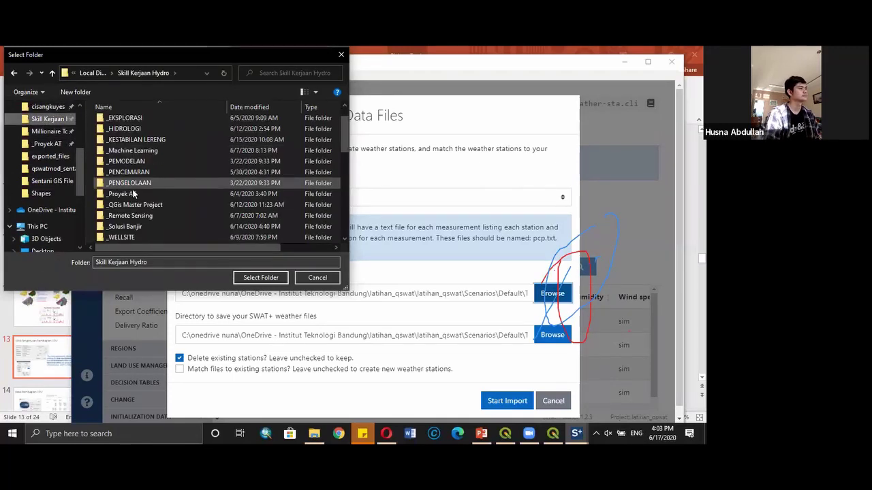
{"action": "scroll", "coordinate": [135, 192], "scroll_direction": "down", "scroll_amount": 2}
{"action": "left_click", "coordinate": [117, 143]}
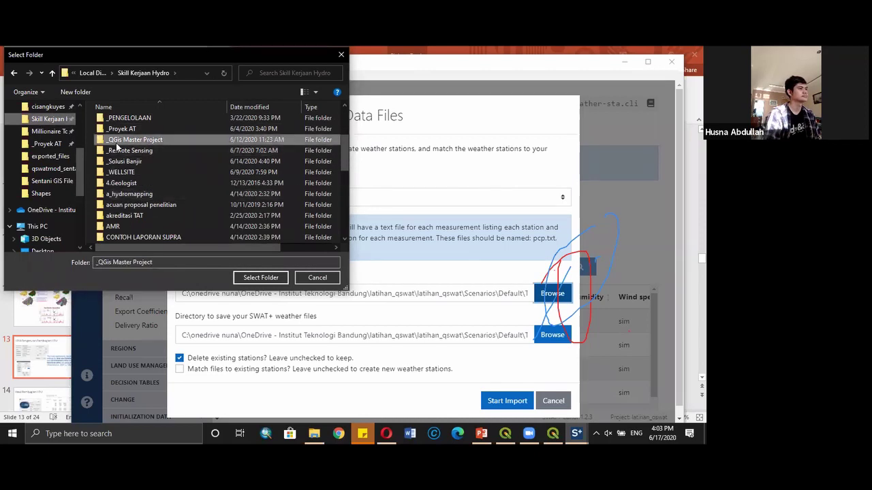
{"action": "double_click", "coordinate": [117, 143]}
{"action": "double_click", "coordinate": [128, 209]}
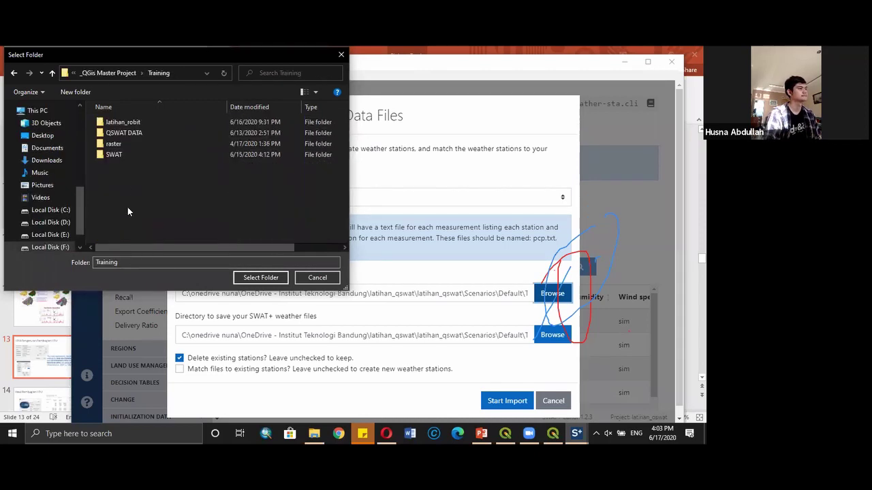
{"action": "double_click", "coordinate": [115, 133]}
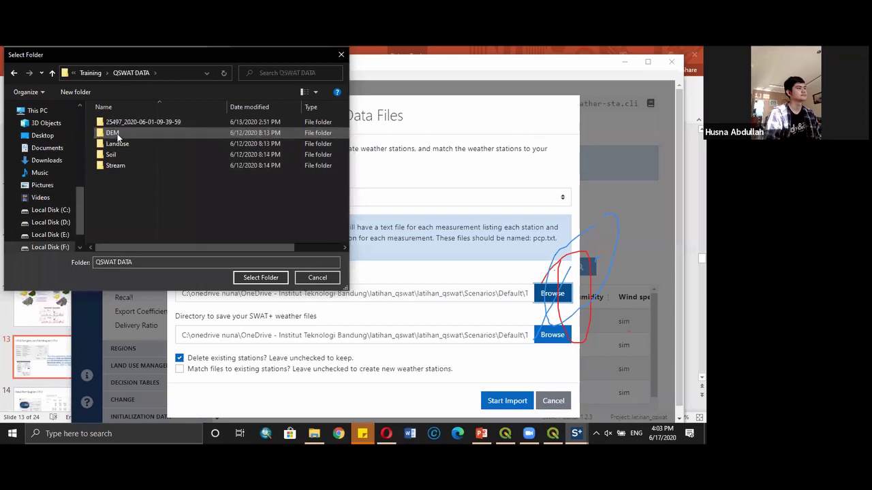
{"action": "left_click", "coordinate": [150, 122]}
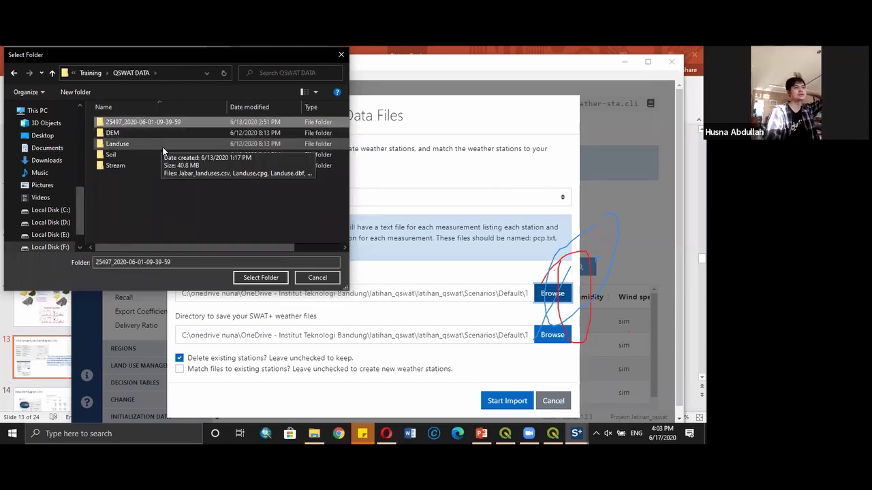
{"action": "double_click", "coordinate": [155, 121]}
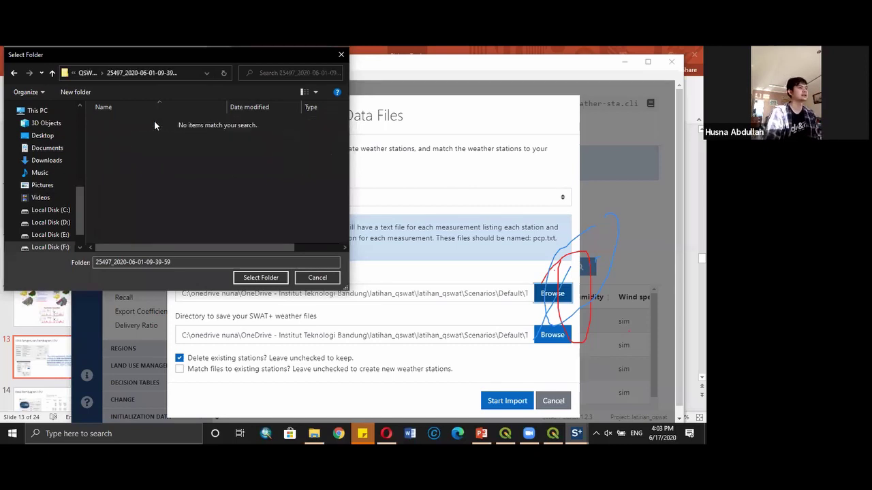
{"action": "left_click", "coordinate": [14, 73]}
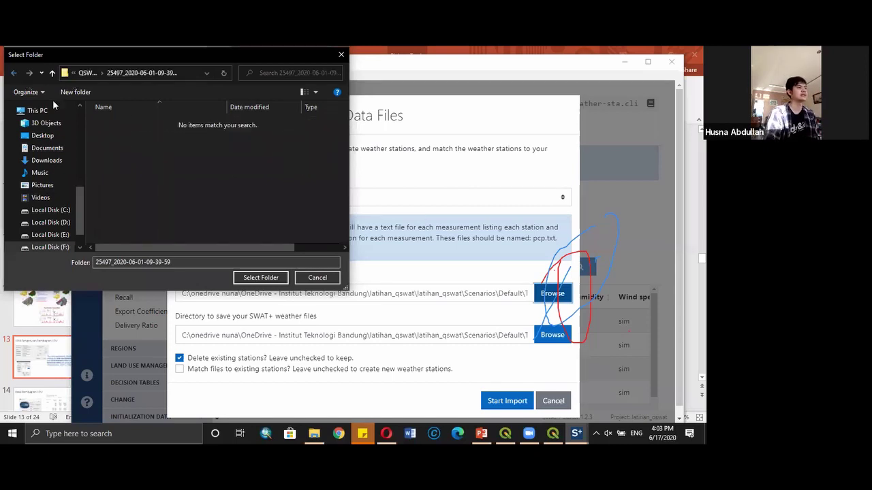
{"action": "left_click", "coordinate": [129, 121]}
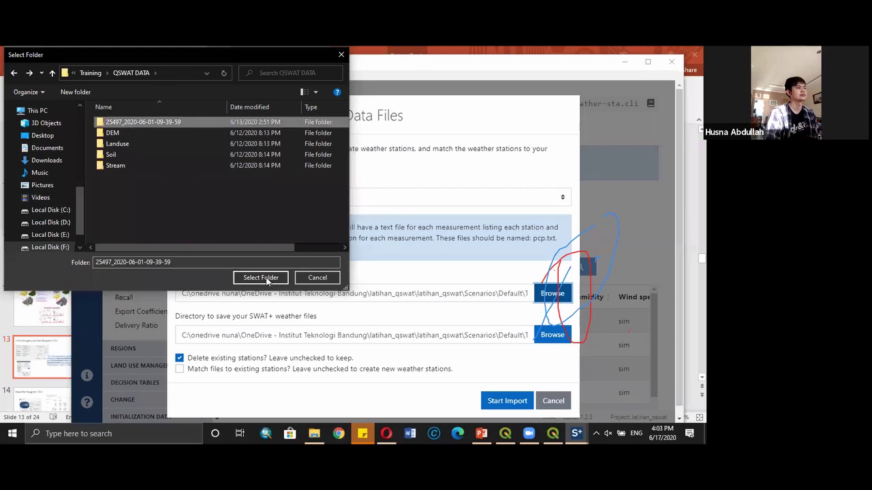
{"action": "left_click", "coordinate": [278, 279]}
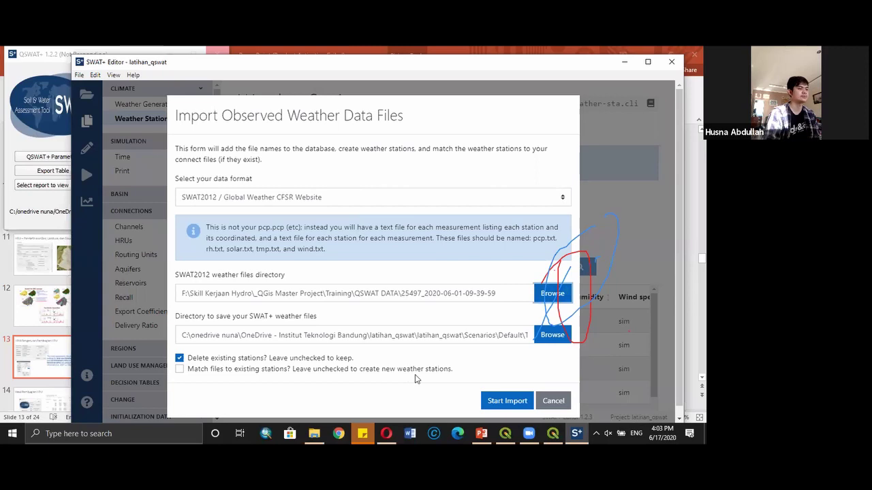
{"action": "left_click", "coordinate": [498, 406]}
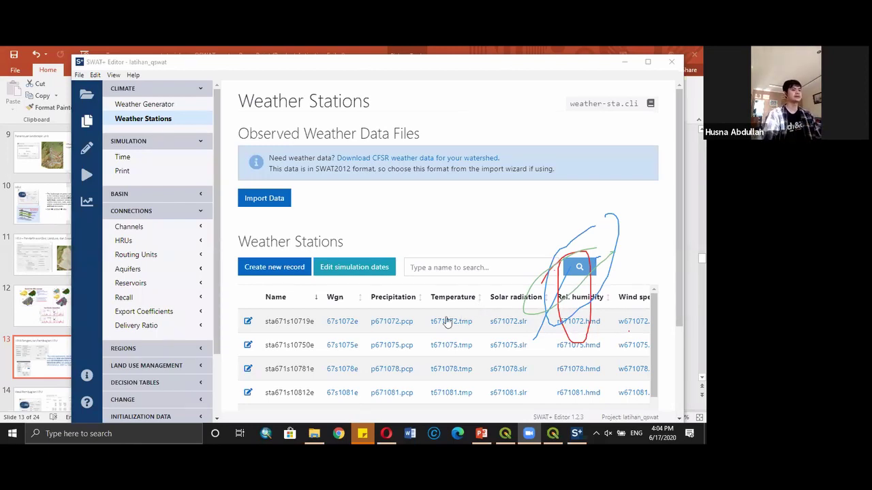
Examine the precipitation, temperature, solar radiation, humidity and wind files assigned to each weather station
{"action": "scroll", "coordinate": [443, 320], "scroll_direction": "down", "scroll_amount": 8}
{"action": "scroll", "coordinate": [405, 325], "scroll_direction": "up", "scroll_amount": 5}
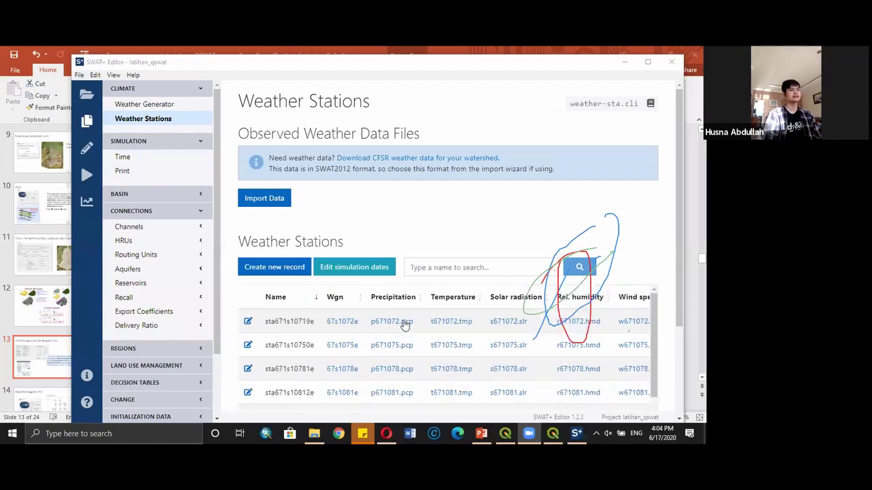
{"action": "scroll", "coordinate": [446, 359], "scroll_direction": "down", "scroll_amount": 1}
{"action": "scroll", "coordinate": [446, 359], "scroll_direction": "up", "scroll_amount": 1}
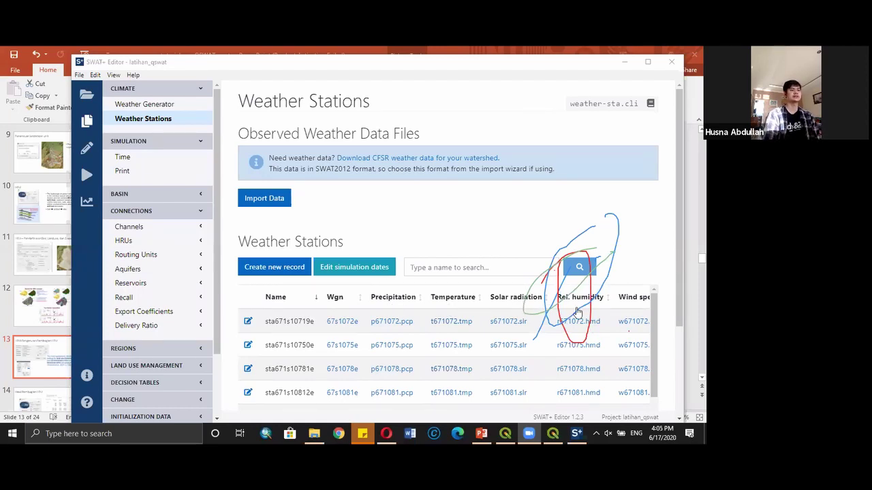
{"action": "scroll", "coordinate": [372, 338], "scroll_direction": "down", "scroll_amount": 1}
{"action": "scroll", "coordinate": [367, 338], "scroll_direction": "down", "scroll_amount": 3}
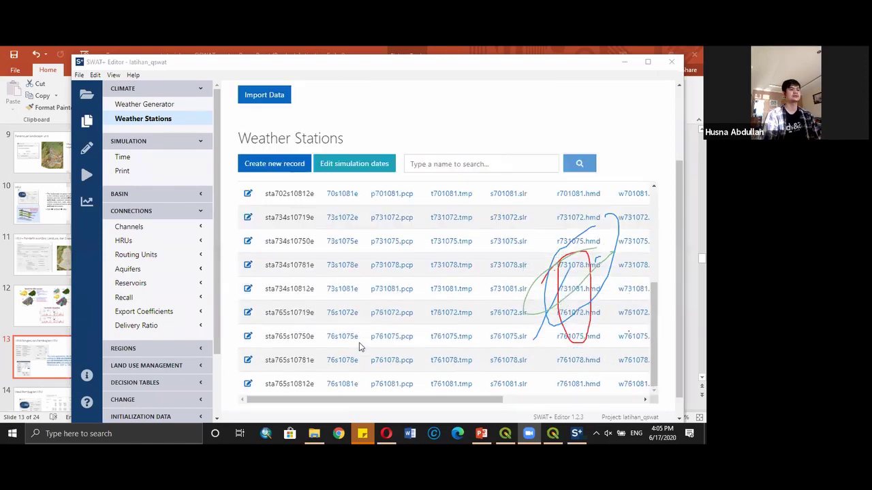
{"action": "scroll", "coordinate": [356, 339], "scroll_direction": "up", "scroll_amount": 1}
{"action": "scroll", "coordinate": [354, 333], "scroll_direction": "up", "scroll_amount": 5}
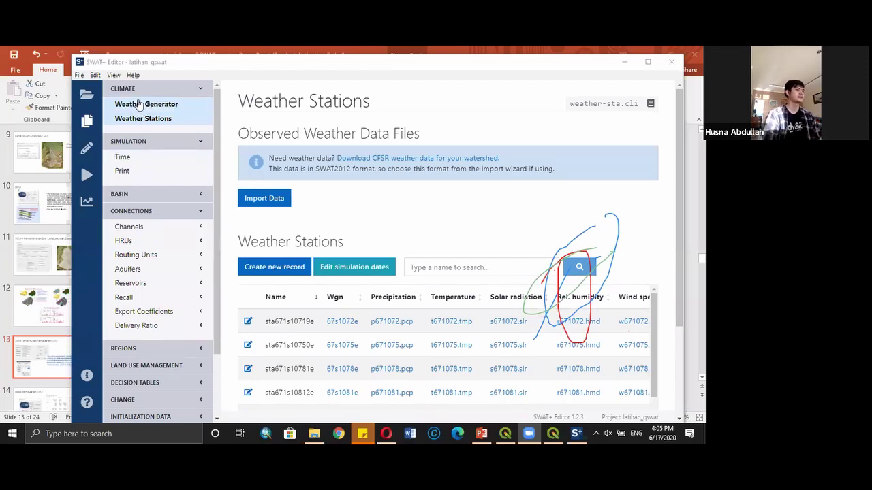
Open the simulation dates from the weather stations and set the beginning year of simulation to 2005
{"action": "left_click", "coordinate": [146, 160]}
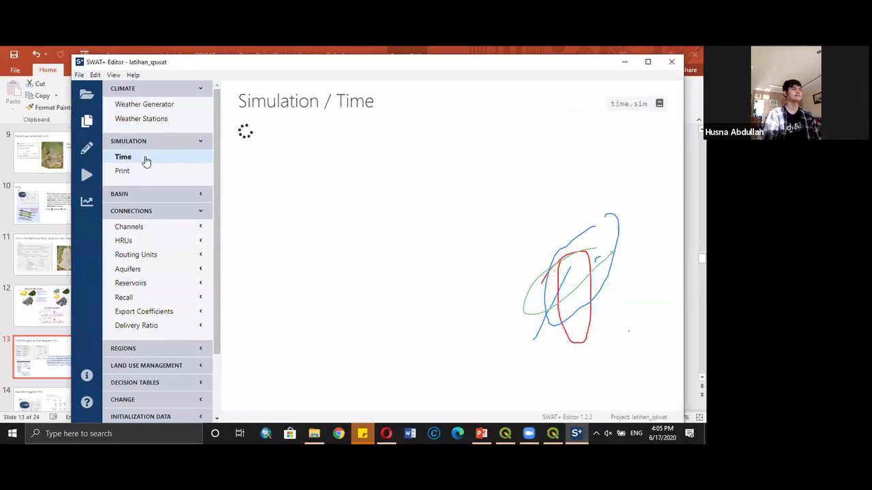
{"action": "left_click", "coordinate": [167, 125]}
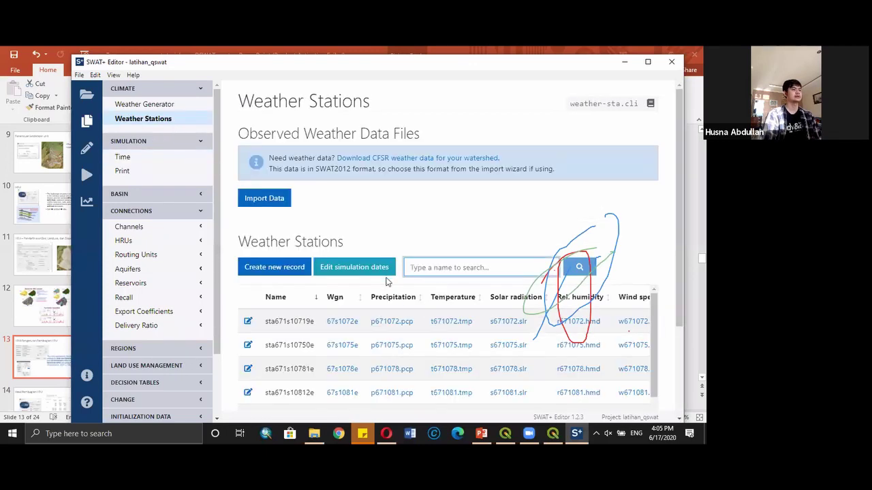
{"action": "left_click", "coordinate": [376, 272]}
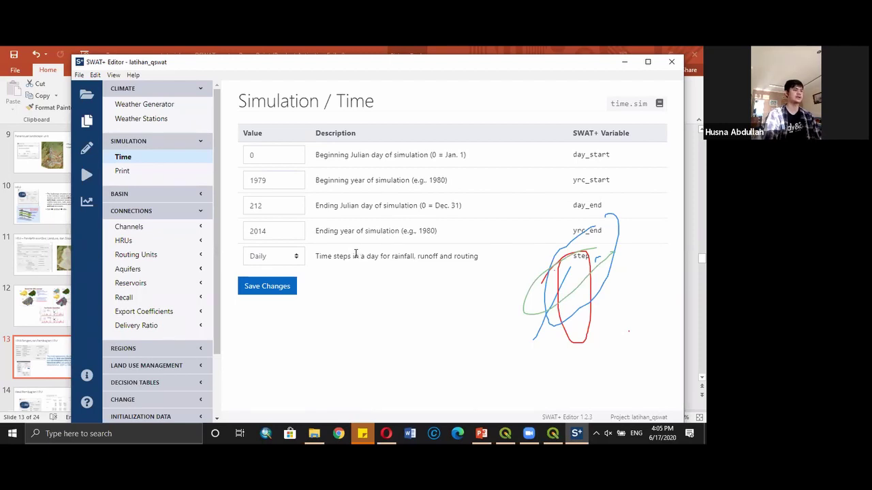
{"action": "left_click", "coordinate": [276, 181]}
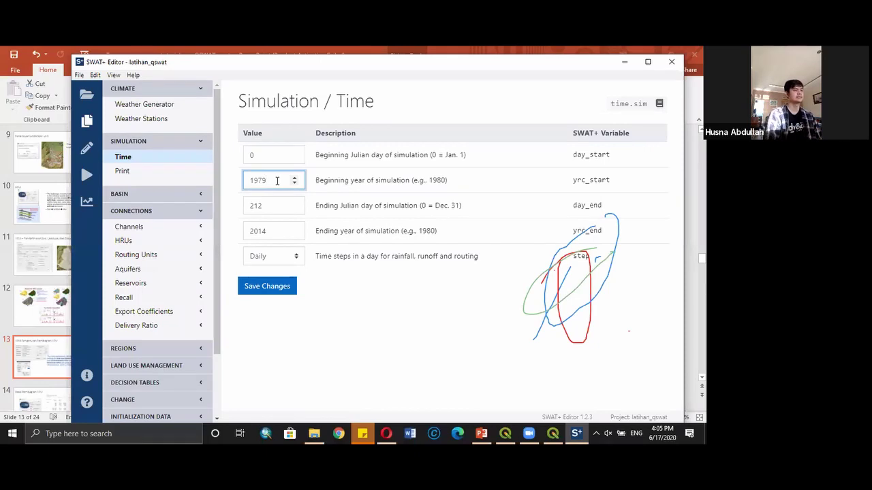
{"action": "key", "text": "BackSpace"}
{"action": "key", "text": "BackSpace"}
{"action": "key", "text": "BackSpace"}
{"action": "key", "text": "BackSpace"}
{"action": "type", "text": "2005"}
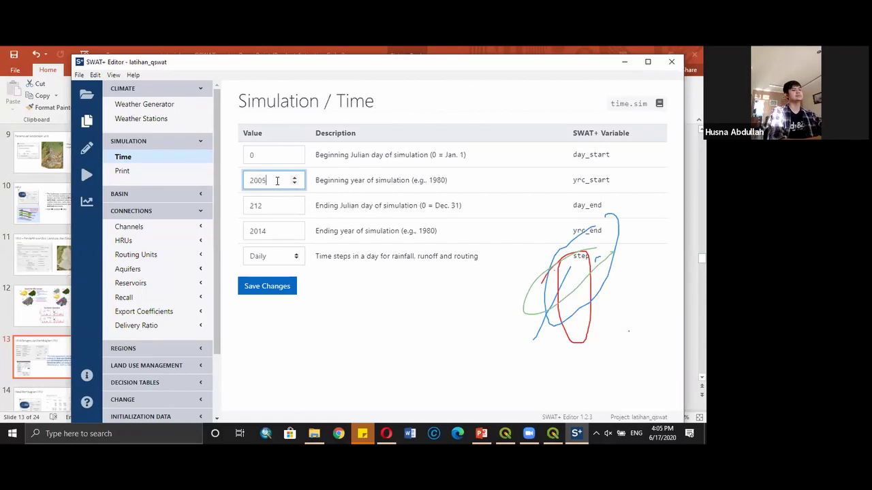
Set the ending Julian day of simulation to 0 and the ending year to 2013
{"action": "double_click", "coordinate": [253, 206]}
{"action": "type", "text": "0"}
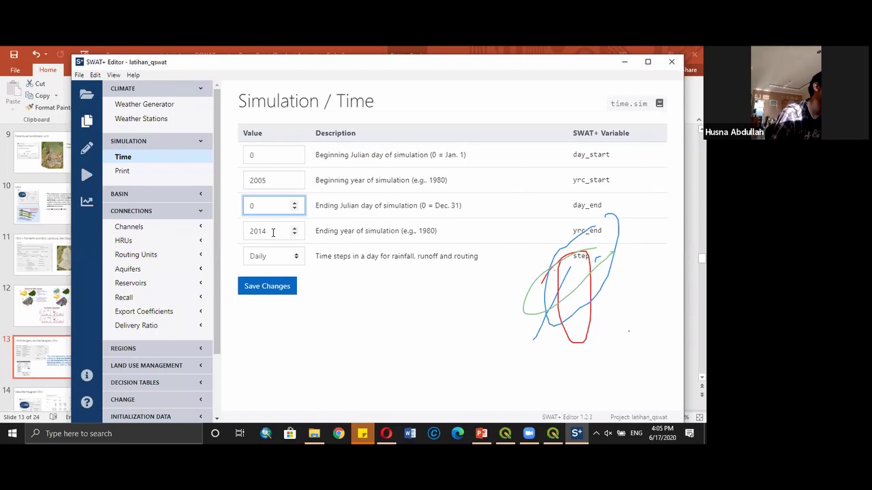
{"action": "left_click_drag", "start_coordinate": [266, 230], "coordinate": [234, 230]}
{"action": "type", "text": "2013"}
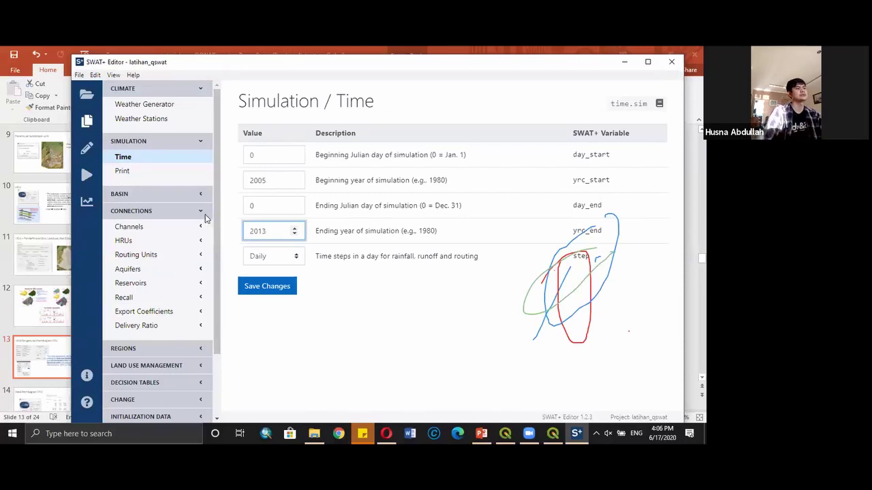
{"action": "left_click", "coordinate": [361, 287]}
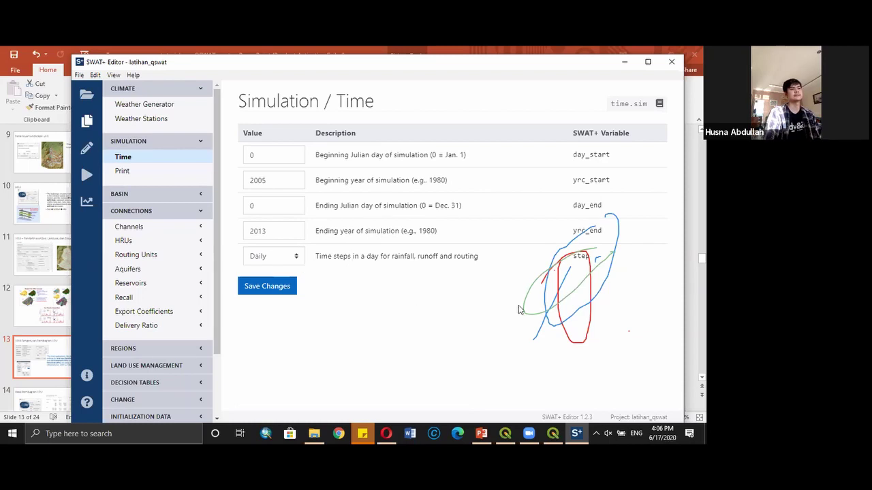
Save the simulation dates, then set the number of years to not print output to 3 in the print settings and save
{"action": "left_click", "coordinate": [280, 287]}
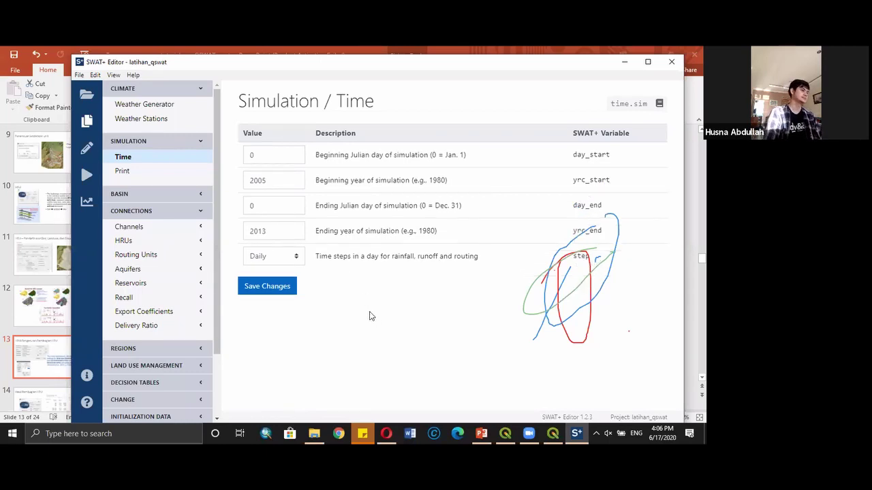
{"action": "left_click", "coordinate": [175, 175]}
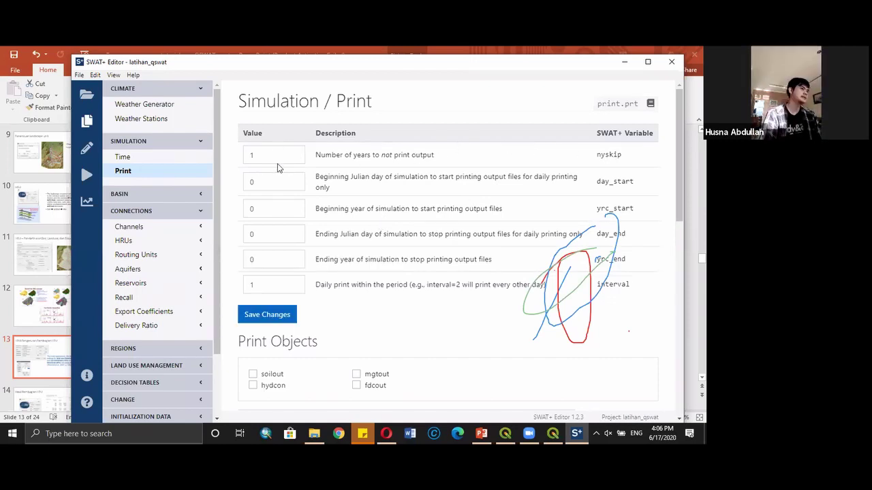
{"action": "left_click_drag", "start_coordinate": [281, 155], "coordinate": [243, 155]}
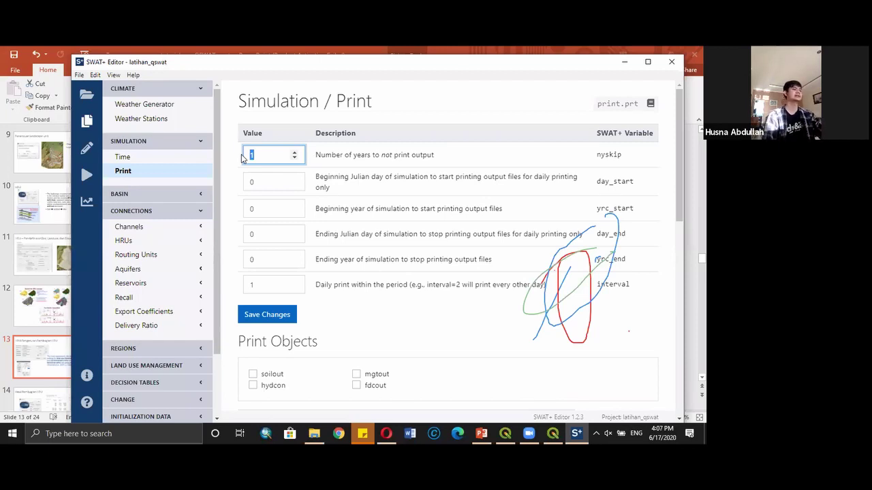
{"action": "type", "text": "3"}
{"action": "left_click", "coordinate": [394, 119]}
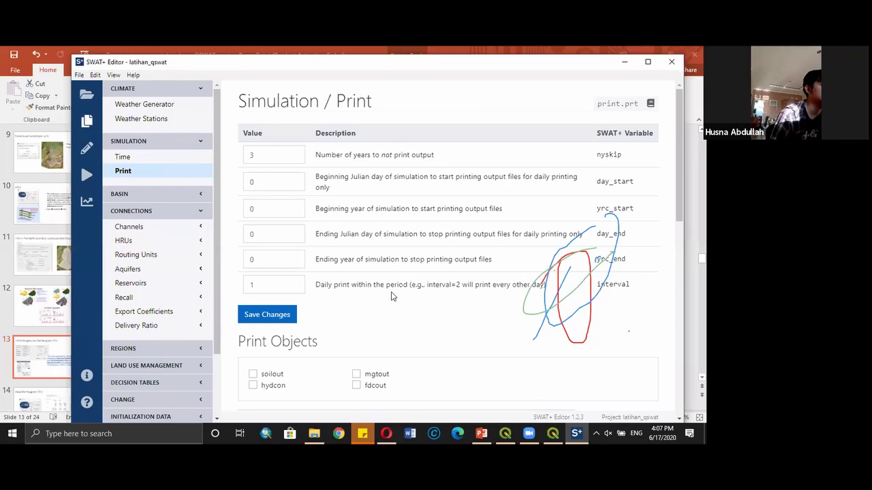
{"action": "scroll", "coordinate": [388, 293], "scroll_direction": "down", "scroll_amount": 1}
{"action": "scroll", "coordinate": [418, 267], "scroll_direction": "up", "scroll_amount": 1}
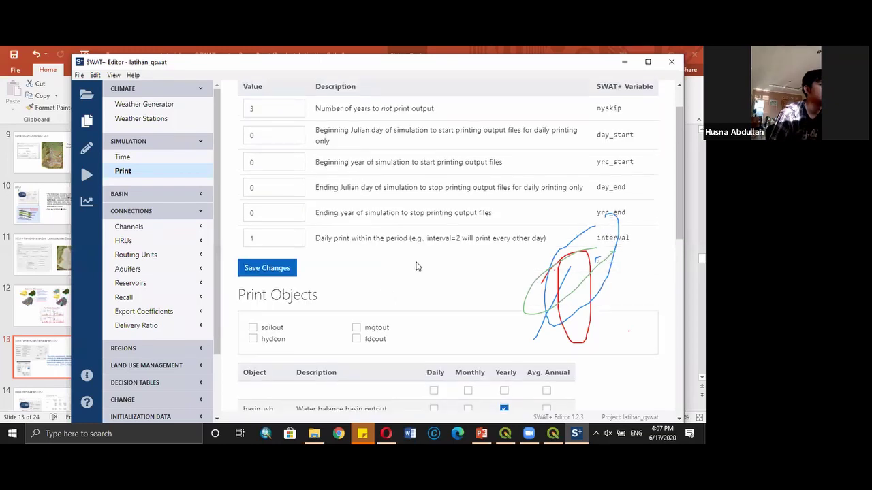
{"action": "left_click", "coordinate": [290, 314]}
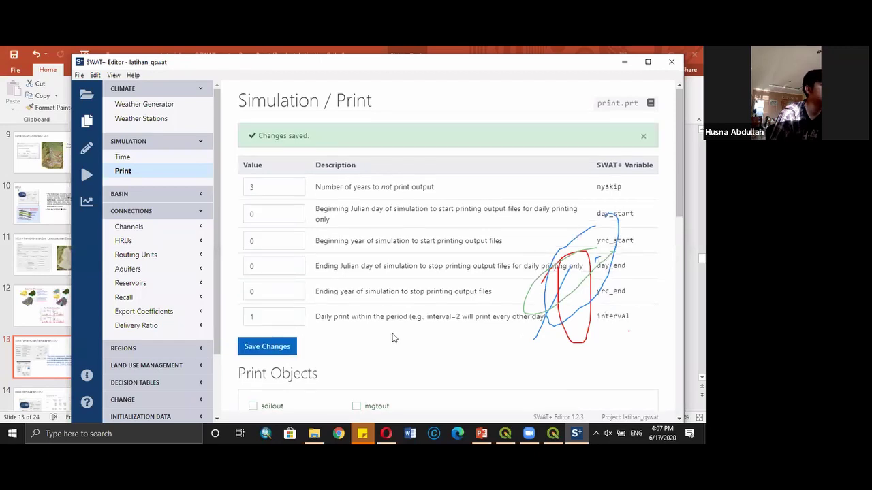
Enable monthly, yearly and average annual output for all print objects
{"action": "scroll", "coordinate": [393, 335], "scroll_direction": "down", "scroll_amount": 2}
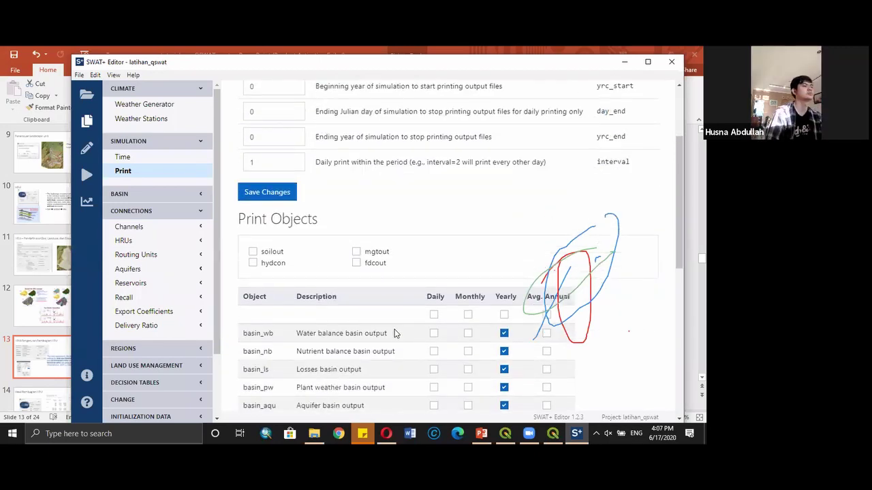
{"action": "scroll", "coordinate": [388, 281], "scroll_direction": "up", "scroll_amount": 2}
{"action": "scroll", "coordinate": [389, 281], "scroll_direction": "down", "scroll_amount": 2}
{"action": "scroll", "coordinate": [388, 282], "scroll_direction": "down", "scroll_amount": 4}
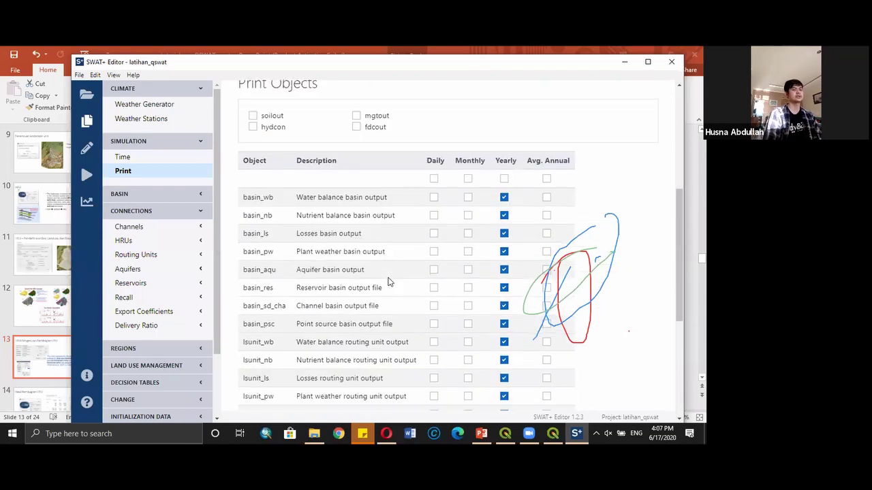
{"action": "scroll", "coordinate": [388, 281], "scroll_direction": "up", "scroll_amount": 3}
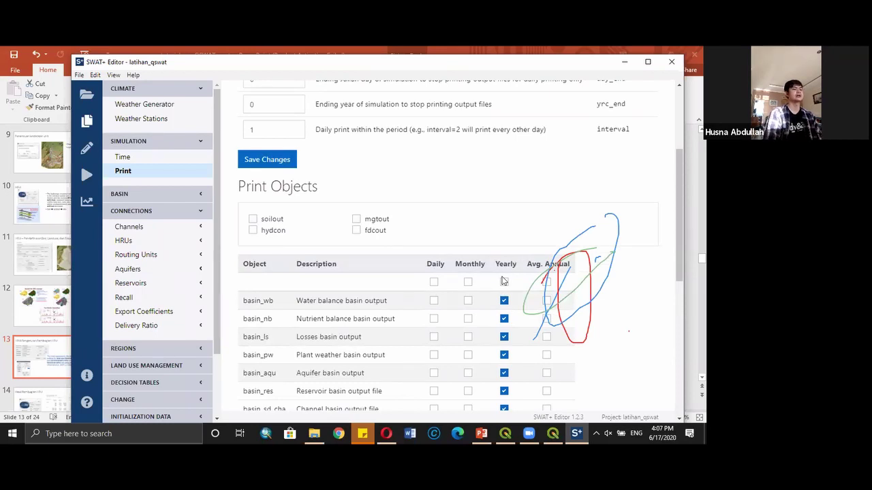
{"action": "scroll", "coordinate": [405, 315], "scroll_direction": "down", "scroll_amount": 2}
{"action": "scroll", "coordinate": [406, 314], "scroll_direction": "up", "scroll_amount": 2}
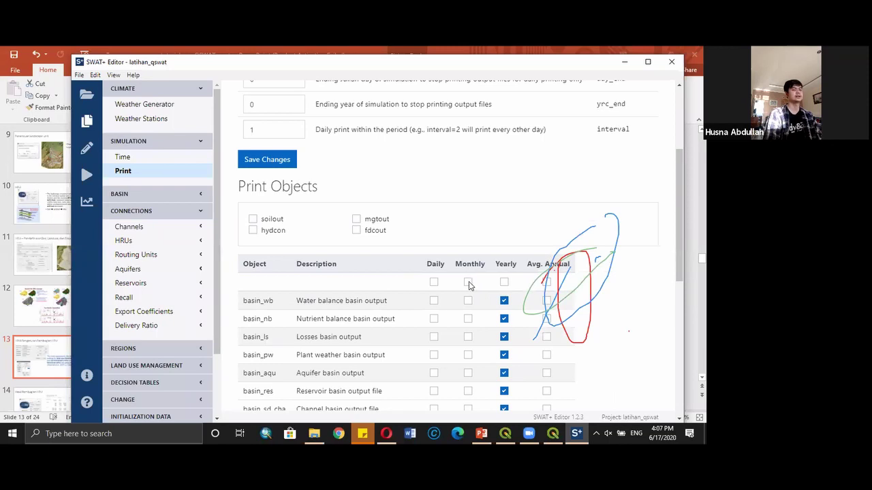
{"action": "left_click", "coordinate": [468, 282]}
{"action": "left_click", "coordinate": [504, 282]}
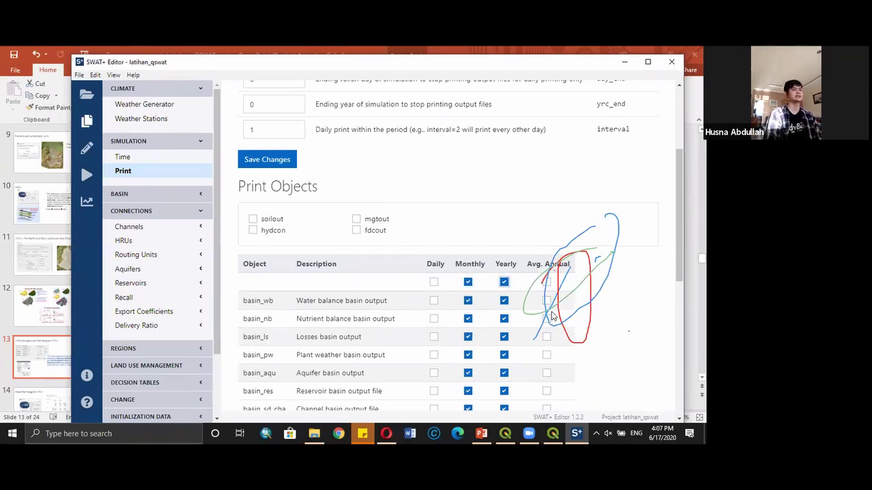
{"action": "left_click", "coordinate": [547, 282]}
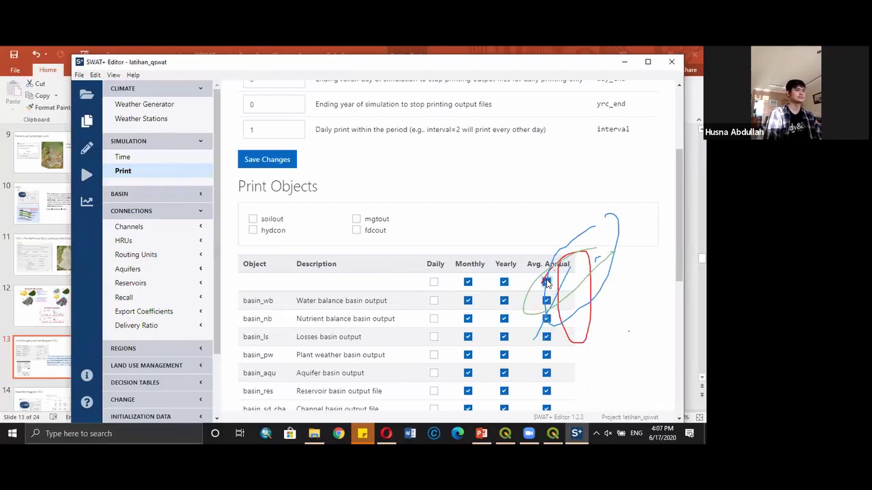
Examine the full list of print objects and their daily, monthly, yearly and average annual output selections
{"action": "scroll", "coordinate": [547, 283], "scroll_direction": "down", "scroll_amount": 3}
{"action": "scroll", "coordinate": [470, 231], "scroll_direction": "up", "scroll_amount": 2}
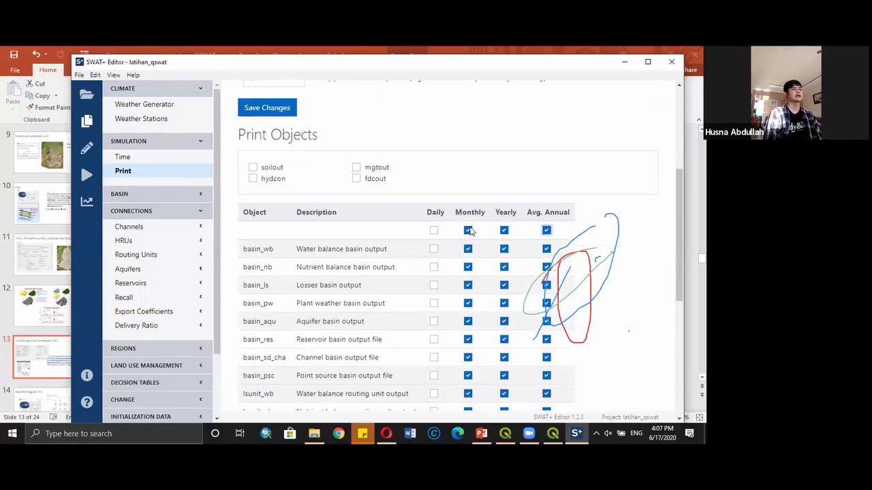
{"action": "scroll", "coordinate": [413, 270], "scroll_direction": "down", "scroll_amount": 4}
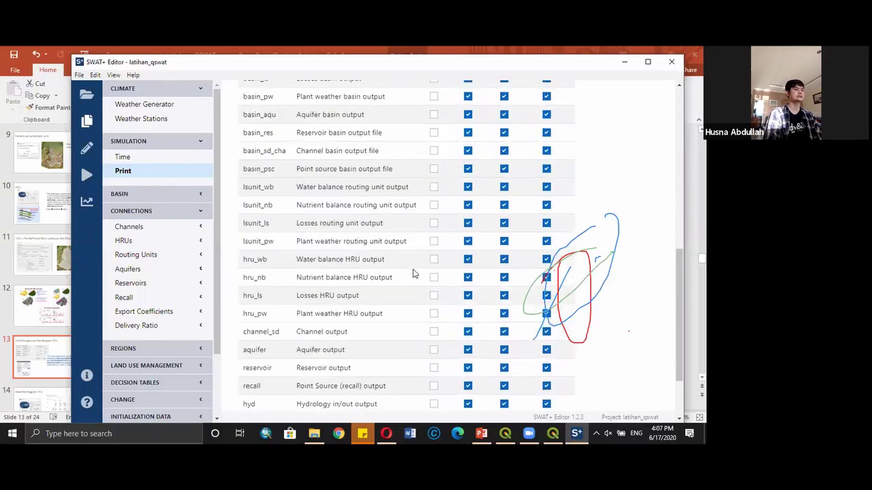
{"action": "scroll", "coordinate": [412, 274], "scroll_direction": "up", "scroll_amount": 3}
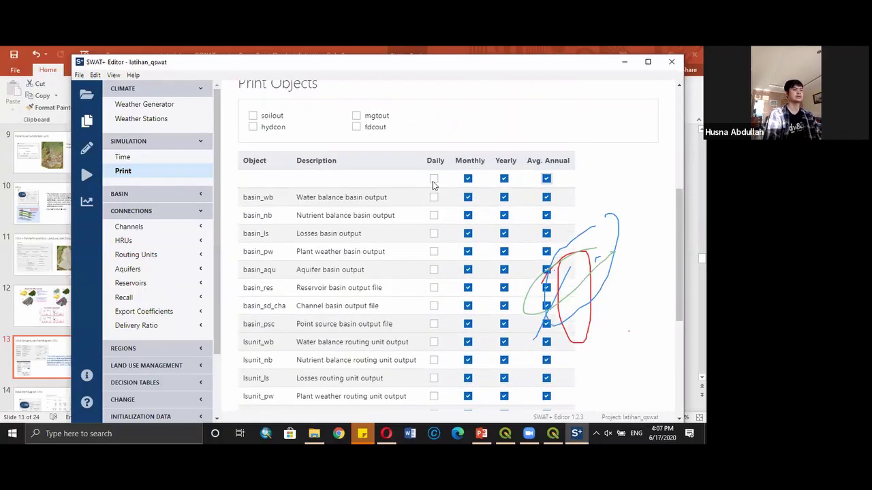
{"action": "scroll", "coordinate": [413, 249], "scroll_direction": "down", "scroll_amount": 2}
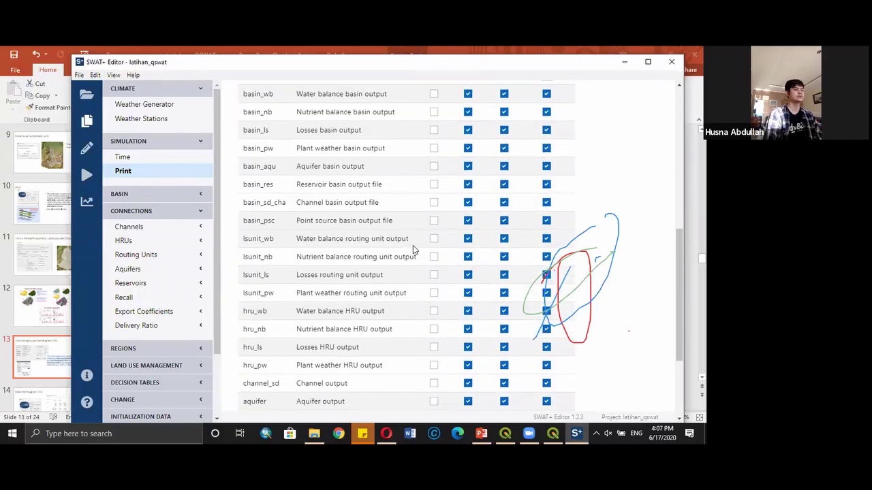
{"action": "scroll", "coordinate": [413, 253], "scroll_direction": "down", "scroll_amount": 1}
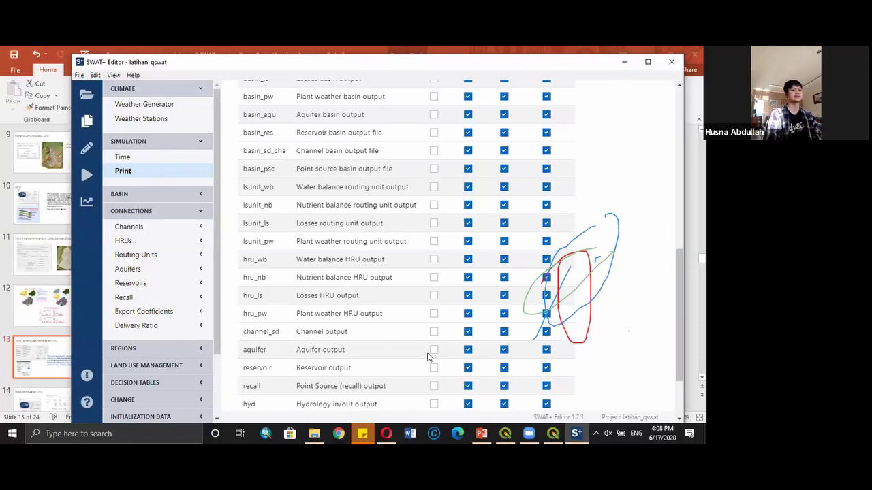
{"action": "scroll", "coordinate": [460, 348], "scroll_direction": "down", "scroll_amount": 3}
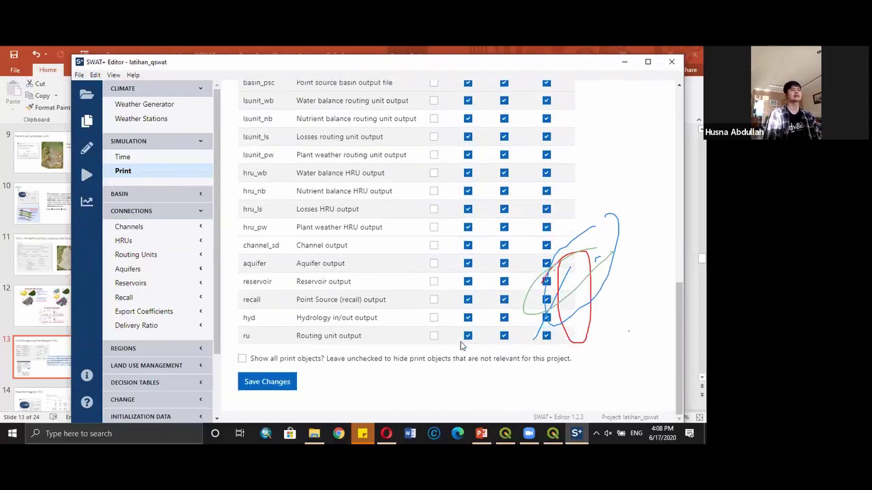
{"action": "scroll", "coordinate": [460, 346], "scroll_direction": "up", "scroll_amount": 3}
{"action": "scroll", "coordinate": [460, 346], "scroll_direction": "up", "scroll_amount": 4}
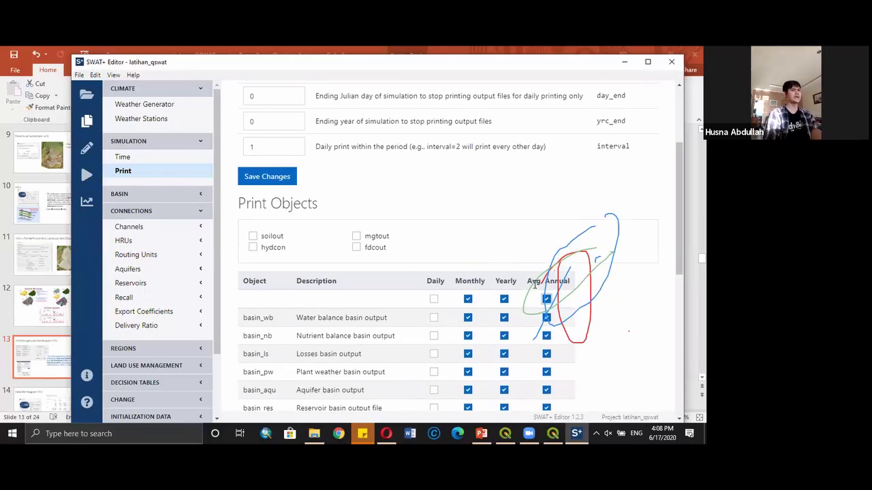
{"action": "scroll", "coordinate": [527, 287], "scroll_direction": "down", "scroll_amount": 3}
{"action": "scroll", "coordinate": [526, 285], "scroll_direction": "down", "scroll_amount": 5}
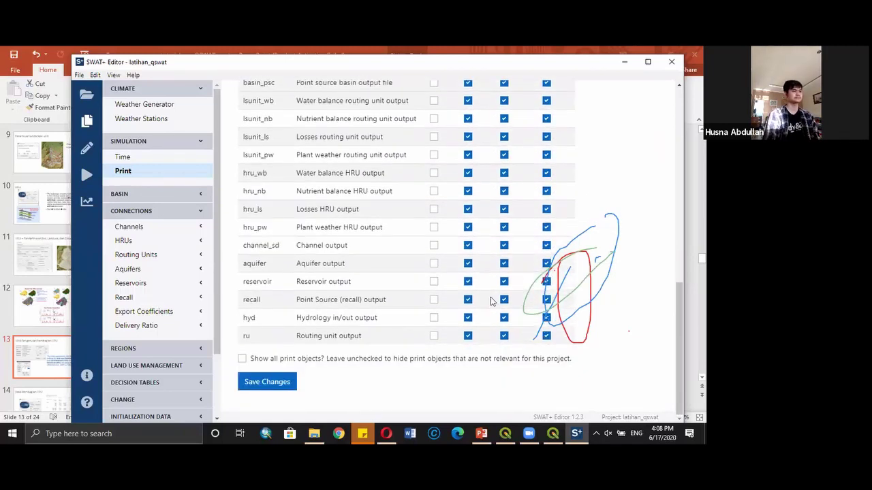
Save the print object selections and check the saved print settings
{"action": "left_click", "coordinate": [279, 382]}
{"action": "scroll", "coordinate": [483, 306], "scroll_direction": "up", "scroll_amount": 8}
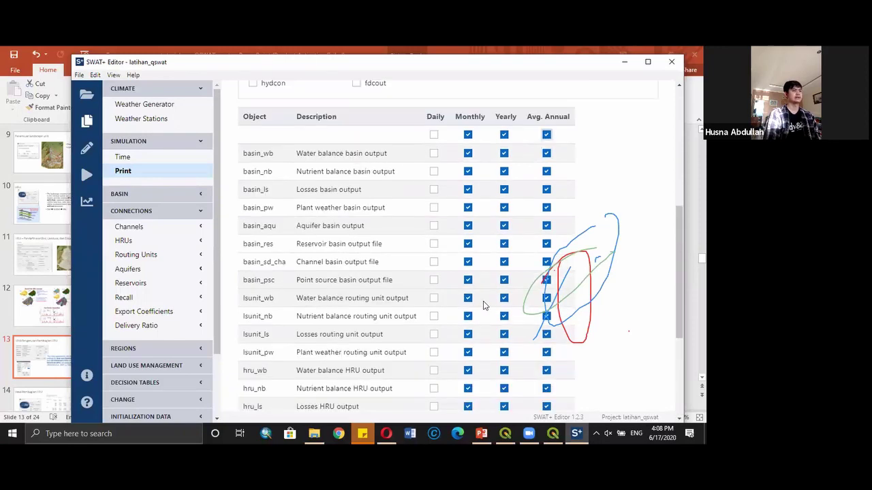
{"action": "scroll", "coordinate": [463, 312], "scroll_direction": "down", "scroll_amount": 4}
{"action": "scroll", "coordinate": [457, 313], "scroll_direction": "down", "scroll_amount": 5}
{"action": "left_click", "coordinate": [273, 380]}
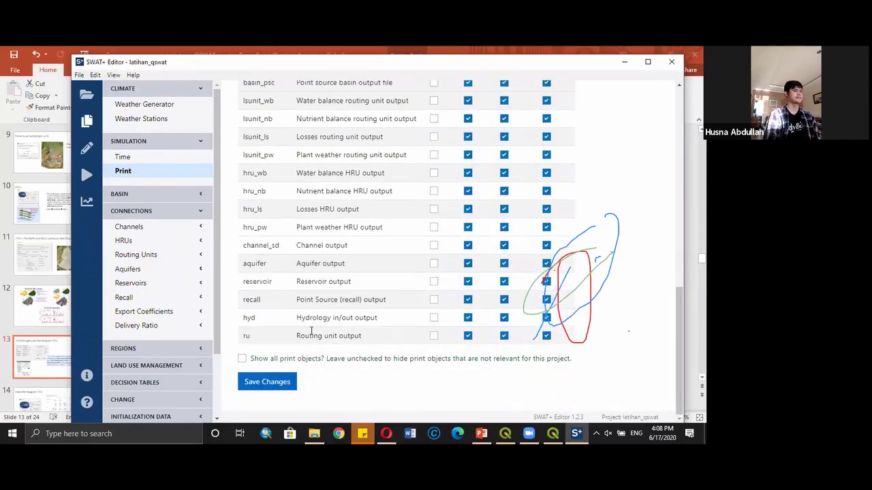
{"action": "left_click", "coordinate": [288, 382]}
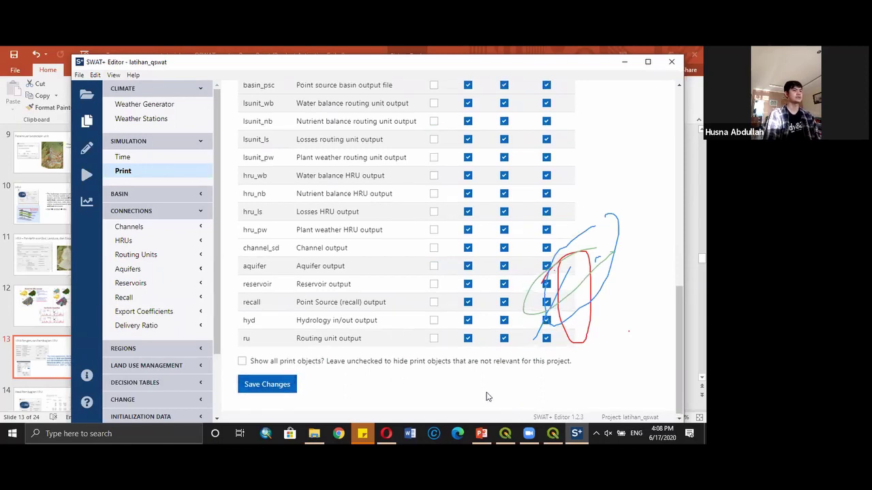
{"action": "scroll", "coordinate": [486, 397], "scroll_direction": "up", "scroll_amount": 10}
{"action": "scroll", "coordinate": [385, 364], "scroll_direction": "down", "scroll_amount": 10}
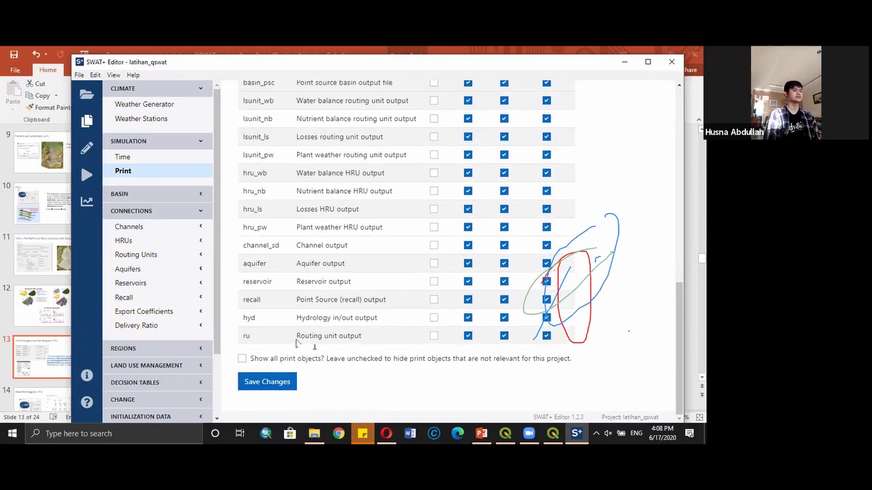
{"action": "scroll", "coordinate": [436, 291], "scroll_direction": "up", "scroll_amount": 2}
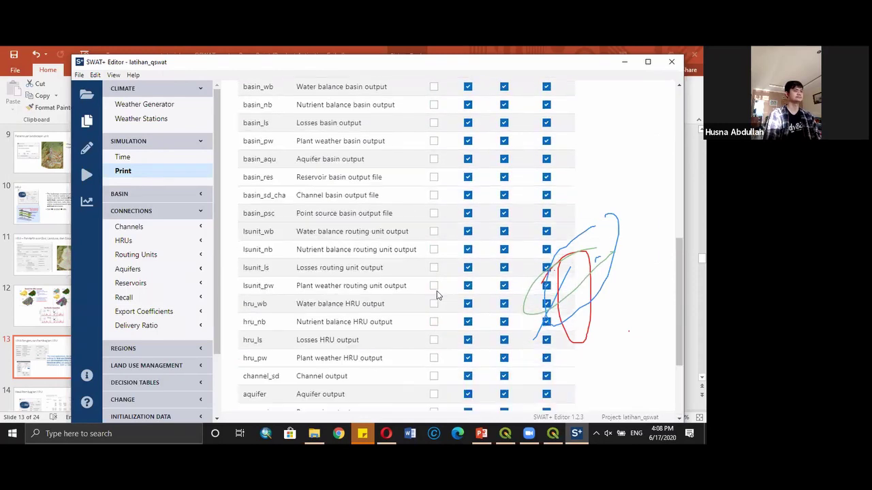
{"action": "scroll", "coordinate": [437, 291], "scroll_direction": "up", "scroll_amount": 10}
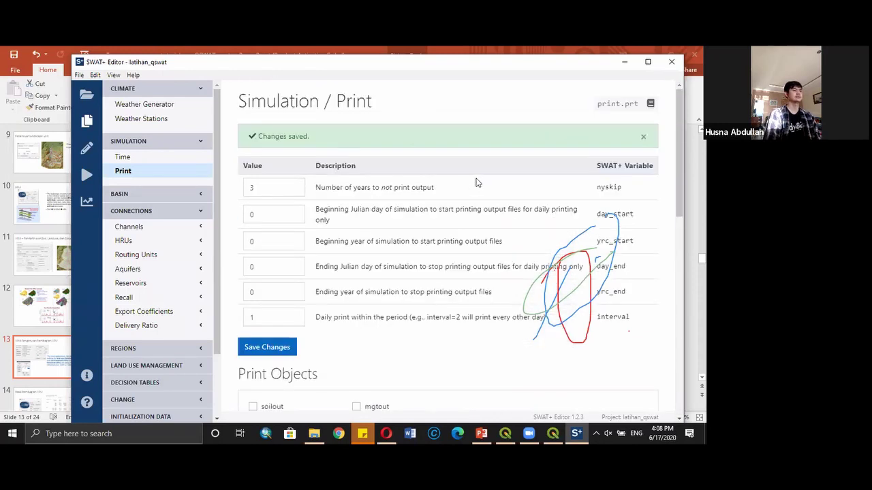
{"action": "scroll", "coordinate": [349, 255], "scroll_direction": "down", "scroll_amount": 2}
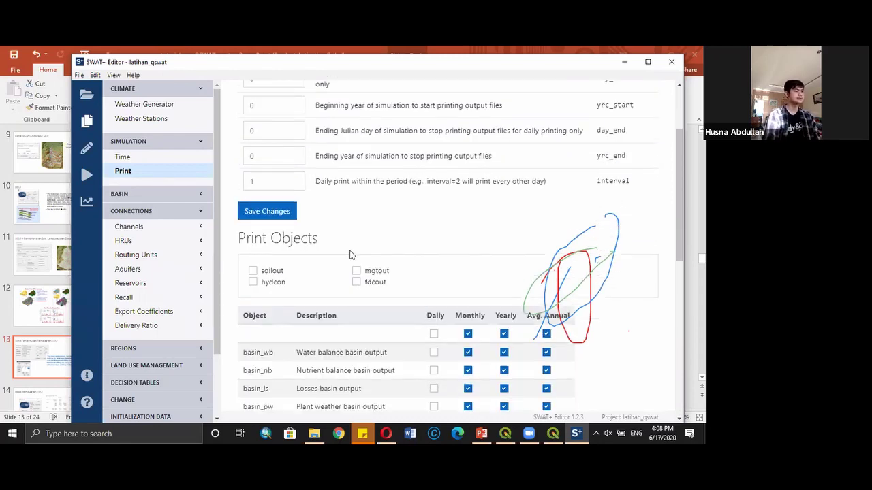
{"action": "scroll", "coordinate": [350, 255], "scroll_direction": "down", "scroll_amount": 8}
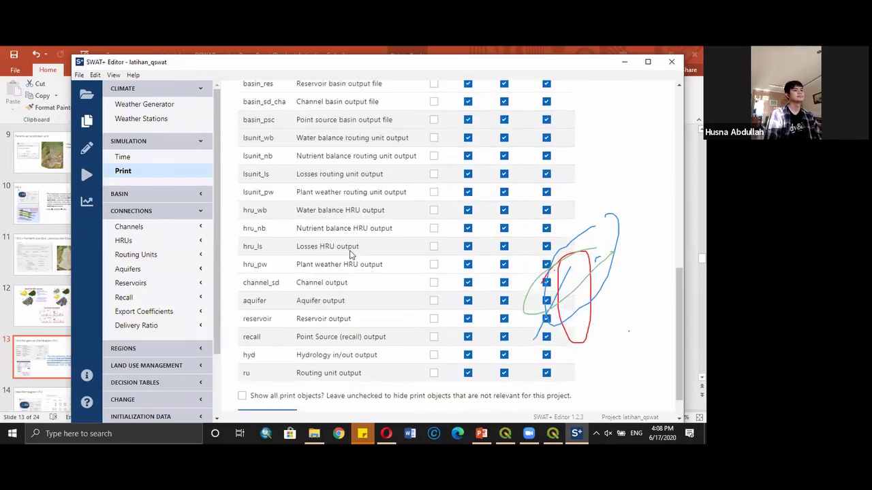
Open the basin codes and examine their settings, including the available potential ET methods
{"action": "left_click", "coordinate": [201, 198]}
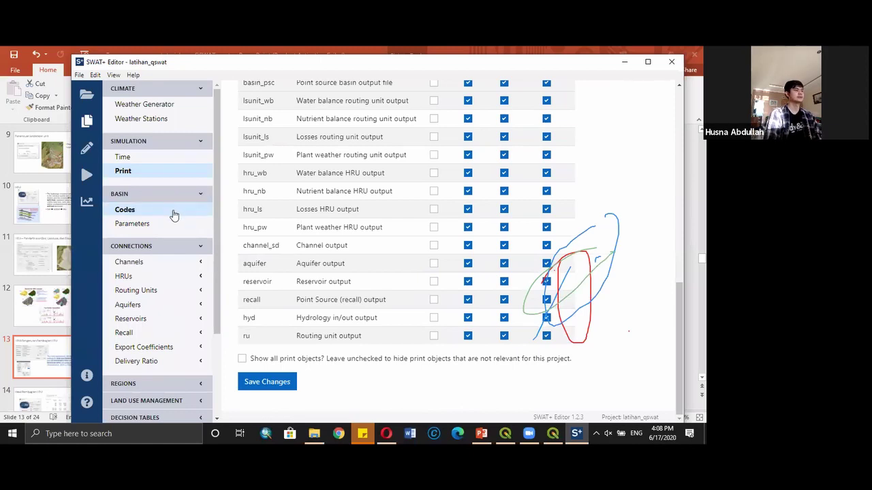
{"action": "left_click", "coordinate": [174, 213]}
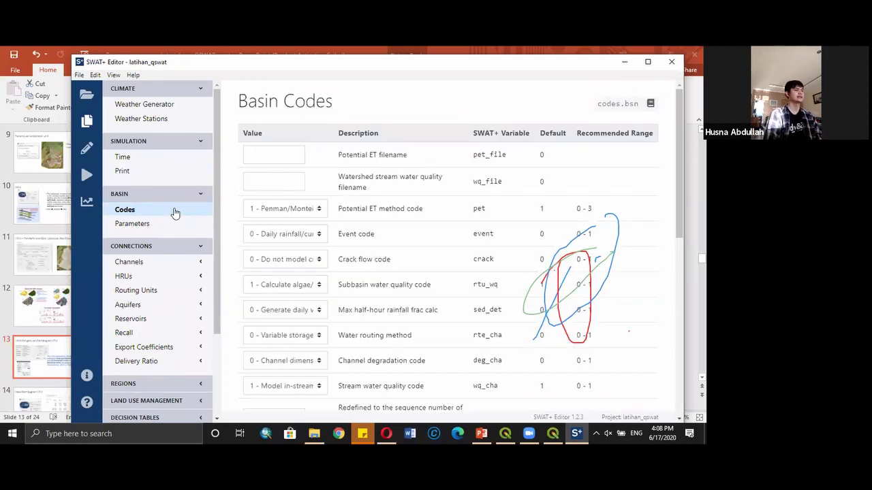
{"action": "left_click", "coordinate": [188, 227]}
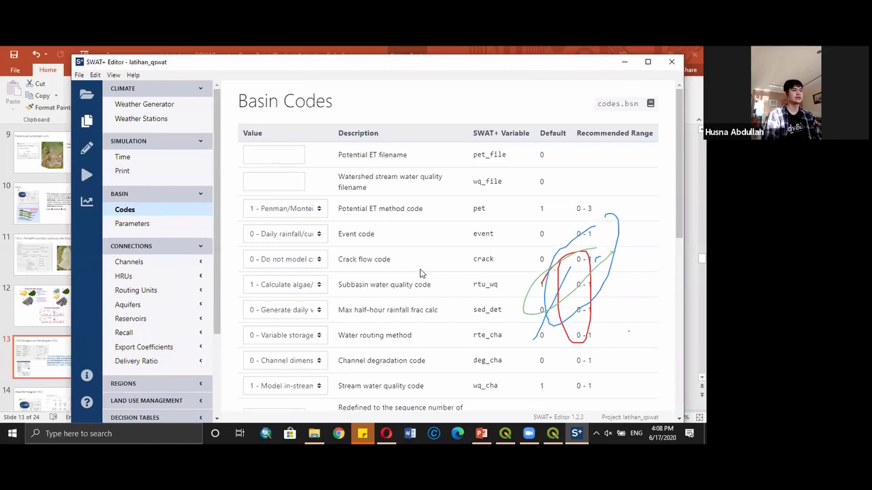
{"action": "scroll", "coordinate": [420, 272], "scroll_direction": "down", "scroll_amount": 3}
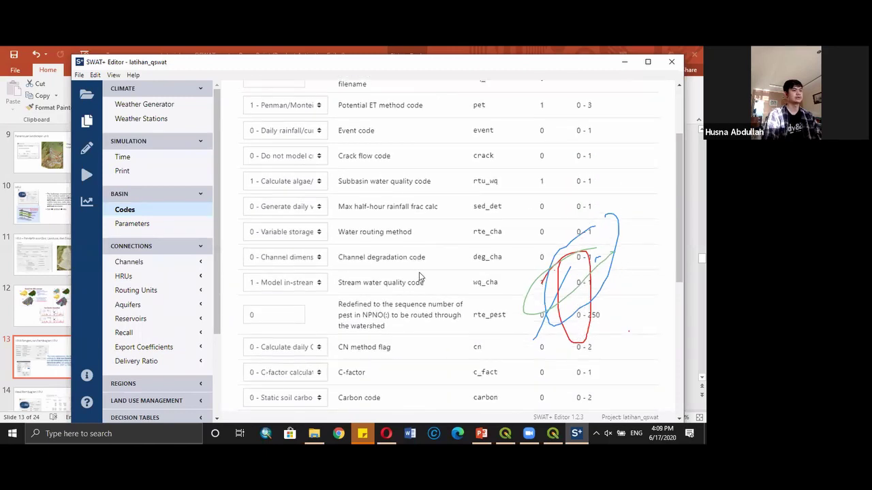
{"action": "scroll", "coordinate": [421, 277], "scroll_direction": "down", "scroll_amount": 9}
{"action": "scroll", "coordinate": [336, 276], "scroll_direction": "up", "scroll_amount": 10}
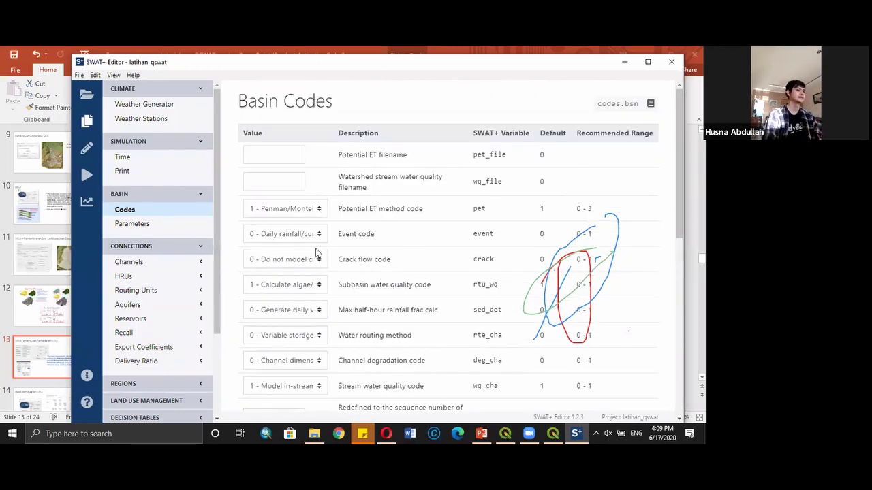
{"action": "left_click", "coordinate": [318, 209]}
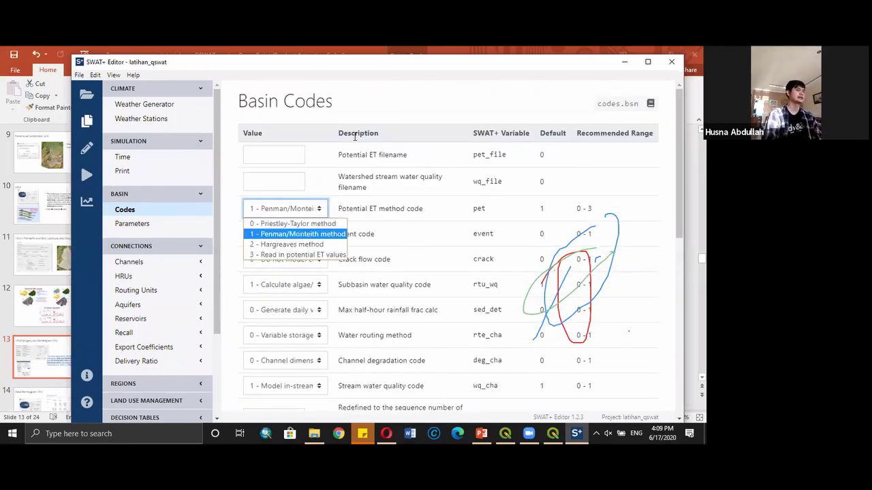
{"action": "left_click", "coordinate": [373, 101]}
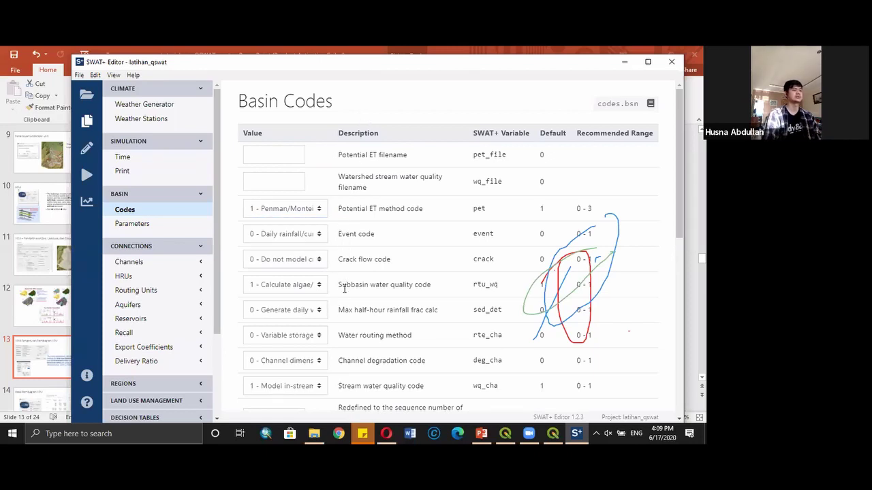
Examine the available options for the water routing method and the CN method flag in the basin codes
{"action": "scroll", "coordinate": [344, 303], "scroll_direction": "down", "scroll_amount": 1}
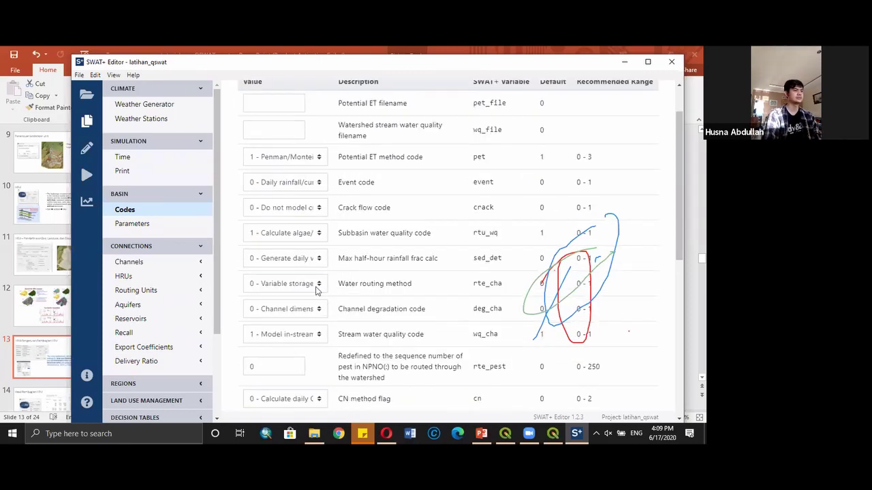
{"action": "left_click", "coordinate": [317, 290]}
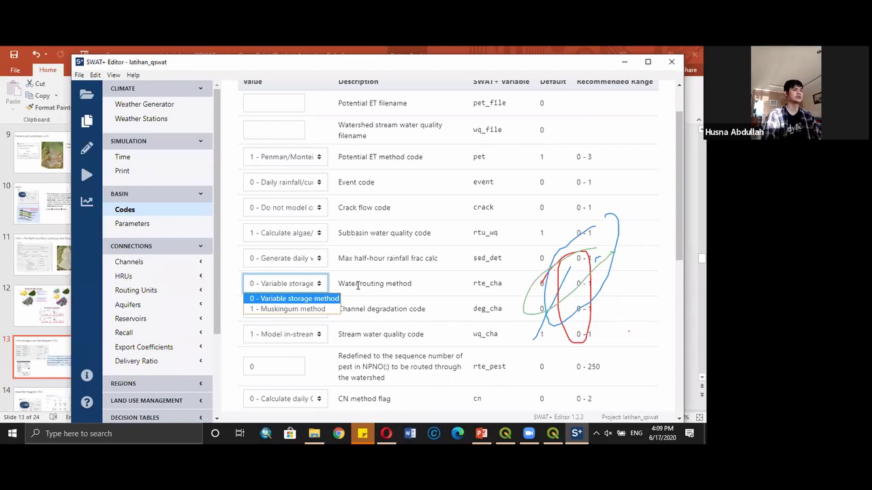
{"action": "left_click", "coordinate": [230, 267]}
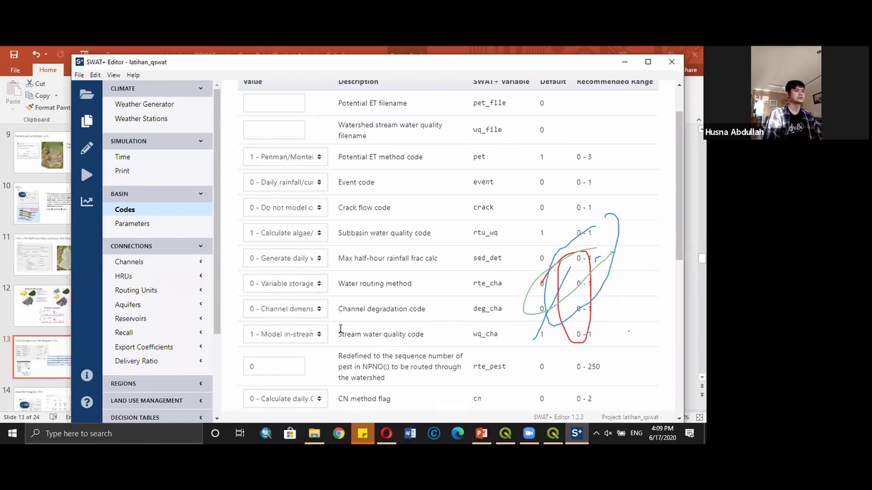
{"action": "scroll", "coordinate": [342, 328], "scroll_direction": "down", "scroll_amount": 2}
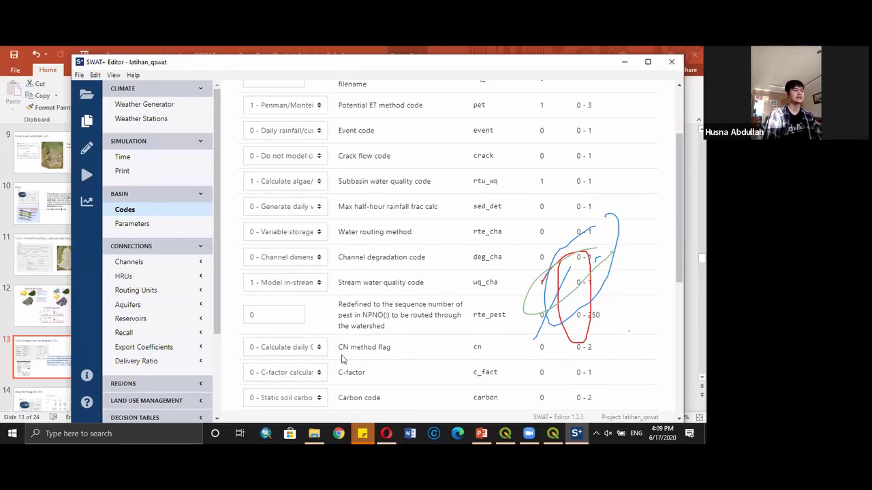
{"action": "left_click", "coordinate": [320, 348]}
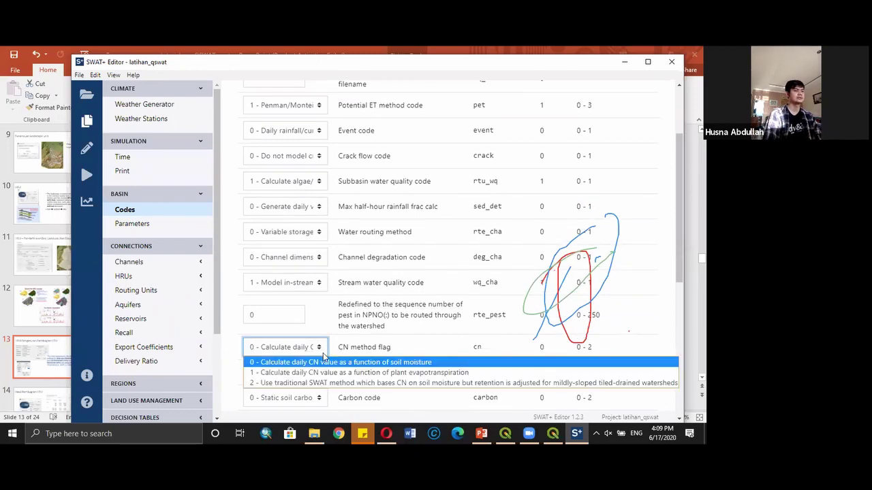
{"action": "left_click", "coordinate": [231, 343]}
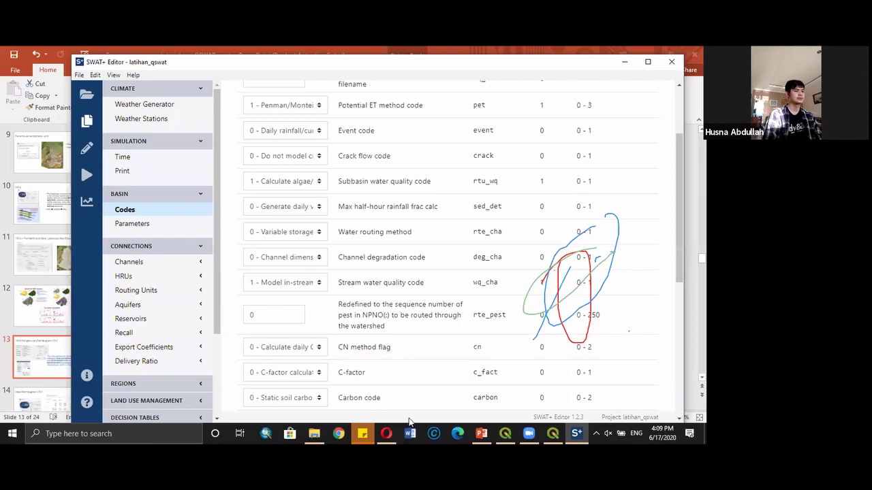
Review the remaining basin codes through the headwater code, comparing their values with the defaults and recommended ranges
{"action": "scroll", "coordinate": [372, 385], "scroll_direction": "down", "scroll_amount": 2}
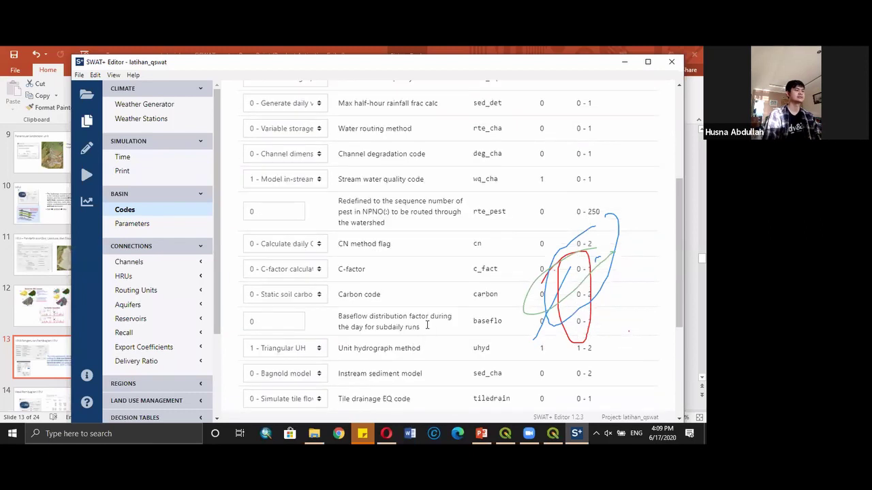
{"action": "scroll", "coordinate": [369, 341], "scroll_direction": "down", "scroll_amount": 4}
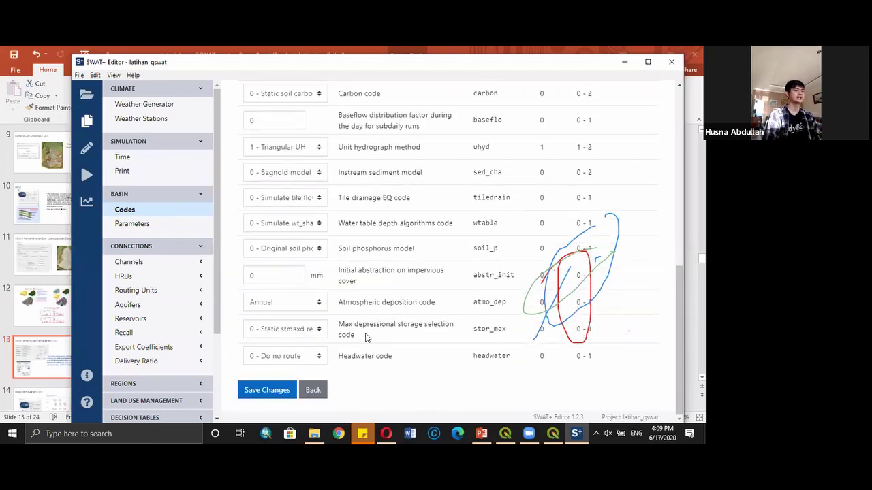
{"action": "scroll", "coordinate": [476, 327], "scroll_direction": "up", "scroll_amount": 8}
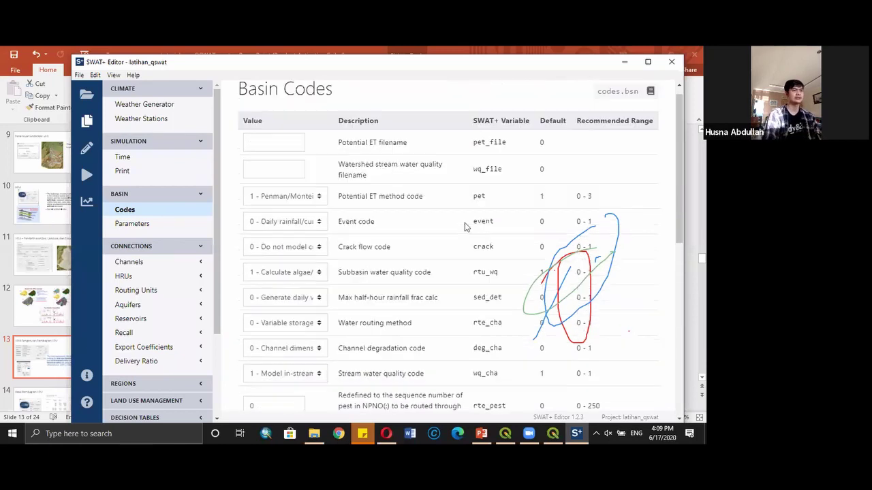
{"action": "scroll", "coordinate": [465, 226], "scroll_direction": "up", "scroll_amount": 1}
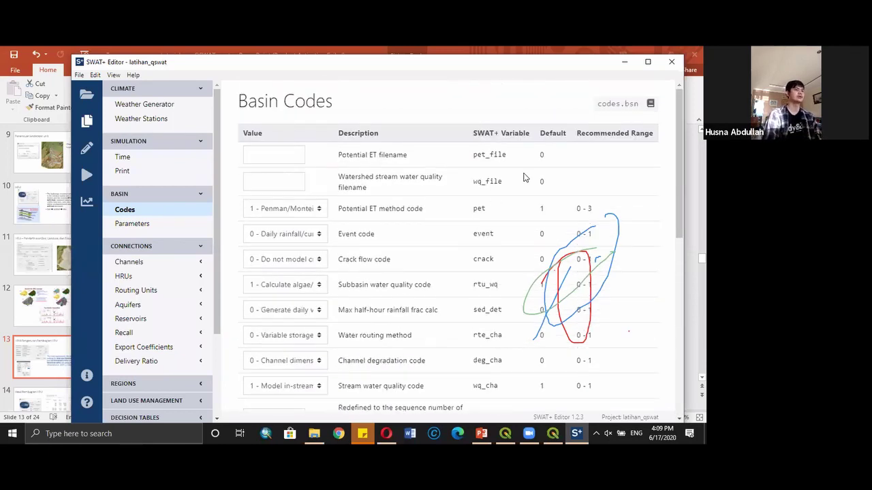
{"action": "scroll", "coordinate": [467, 218], "scroll_direction": "down", "scroll_amount": 10}
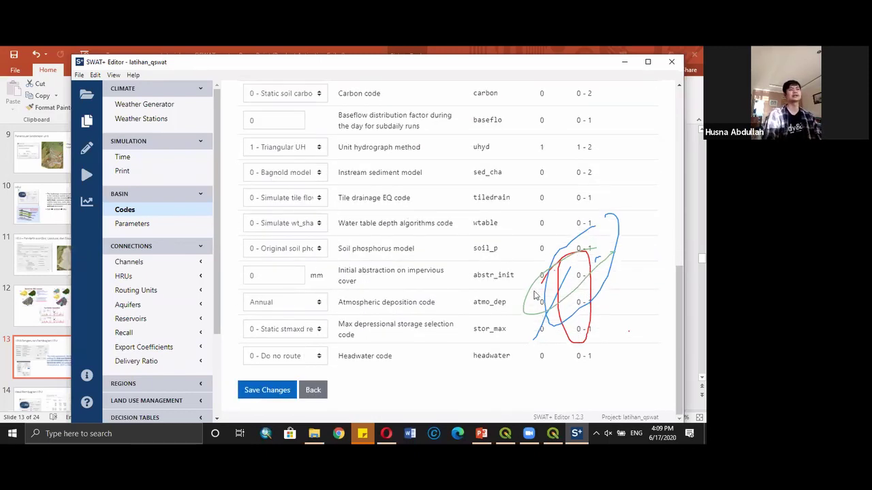
{"action": "scroll", "coordinate": [363, 239], "scroll_direction": "up", "scroll_amount": 5}
{"action": "scroll", "coordinate": [363, 237], "scroll_direction": "up", "scroll_amount": 3}
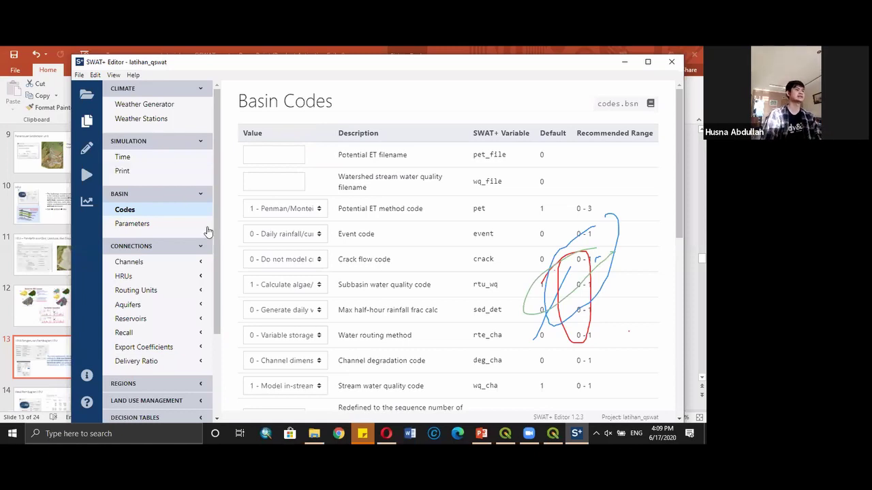
Open the basin parameters and examine their values, defaults and recommended ranges
{"action": "left_click", "coordinate": [174, 229]}
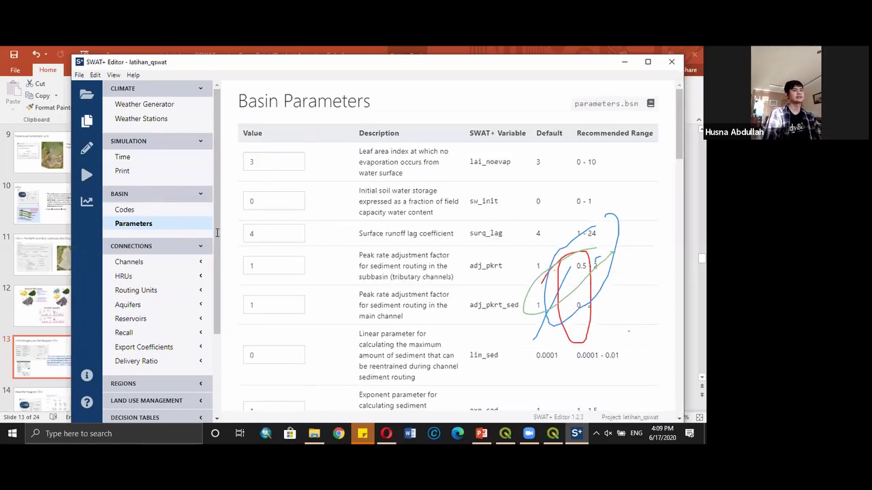
{"action": "scroll", "coordinate": [388, 290], "scroll_direction": "down", "scroll_amount": 5}
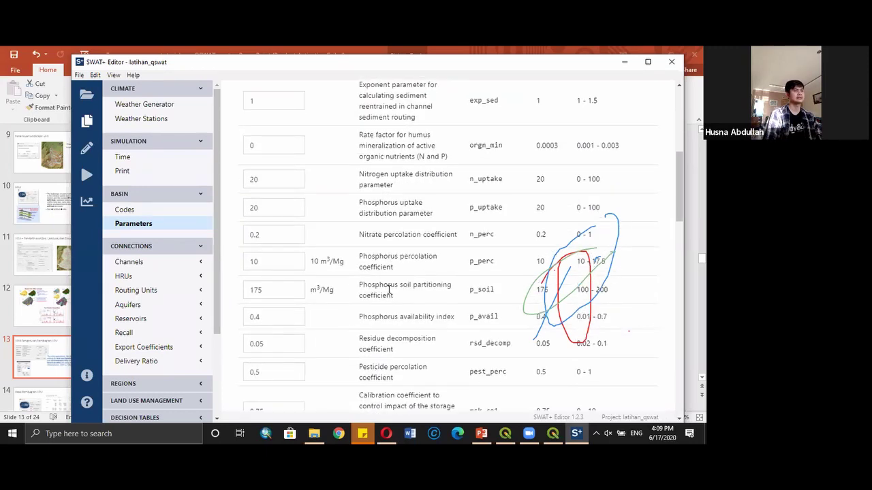
{"action": "scroll", "coordinate": [389, 291], "scroll_direction": "down", "scroll_amount": 3}
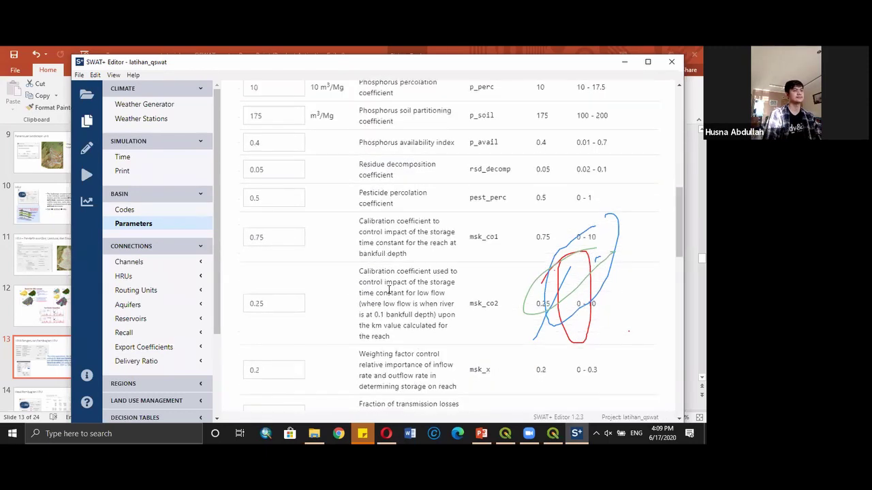
{"action": "scroll", "coordinate": [389, 291], "scroll_direction": "up", "scroll_amount": 4}
{"action": "scroll", "coordinate": [389, 291], "scroll_direction": "up", "scroll_amount": 5}
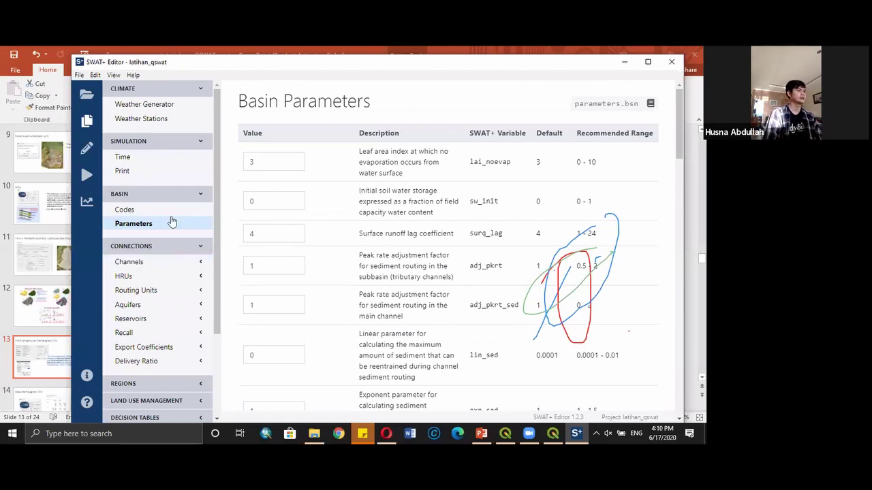
View the channel and HRU connection tables, and collapse the Connections section
{"action": "left_click", "coordinate": [168, 263]}
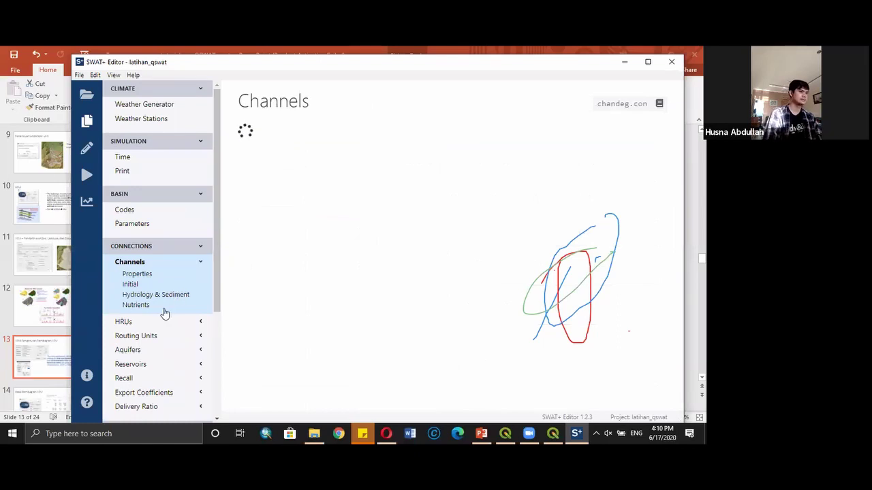
{"action": "scroll", "coordinate": [179, 208], "scroll_direction": "down", "scroll_amount": 1}
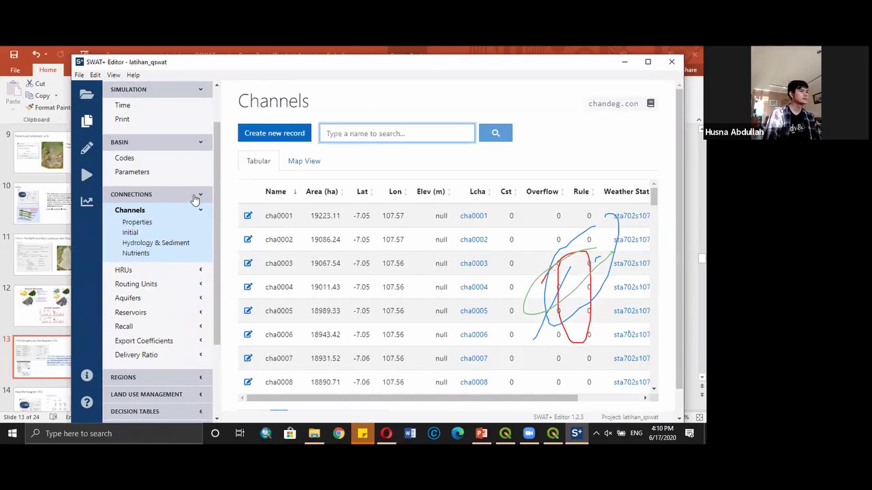
{"action": "left_click", "coordinate": [199, 200]}
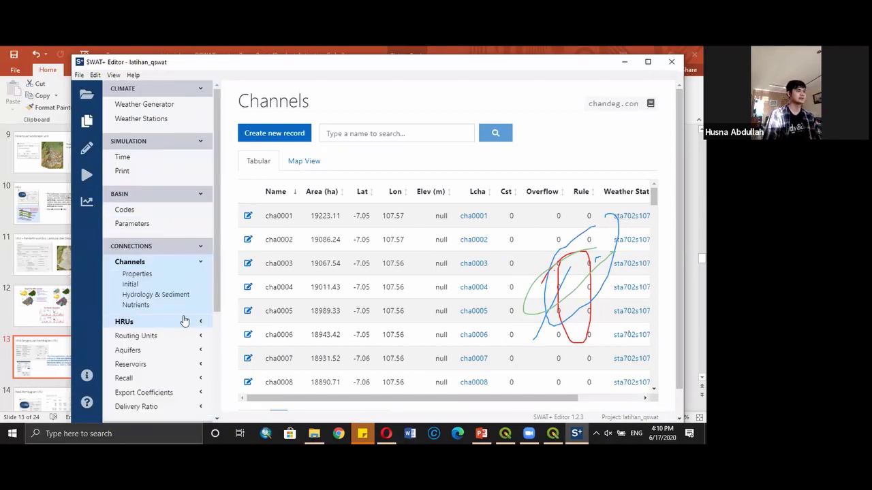
{"action": "left_click", "coordinate": [184, 321]}
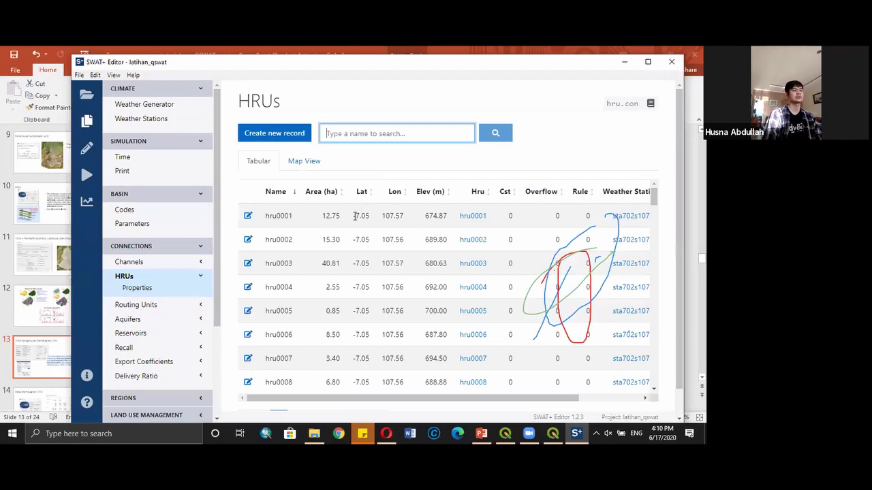
{"action": "left_click_drag", "start_coordinate": [508, 398], "coordinate": [387, 329]}
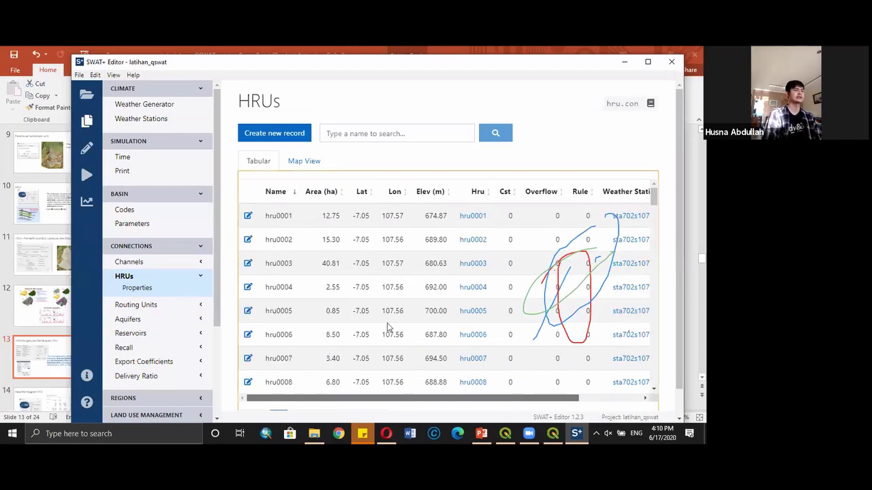
{"action": "left_click", "coordinate": [193, 247]}
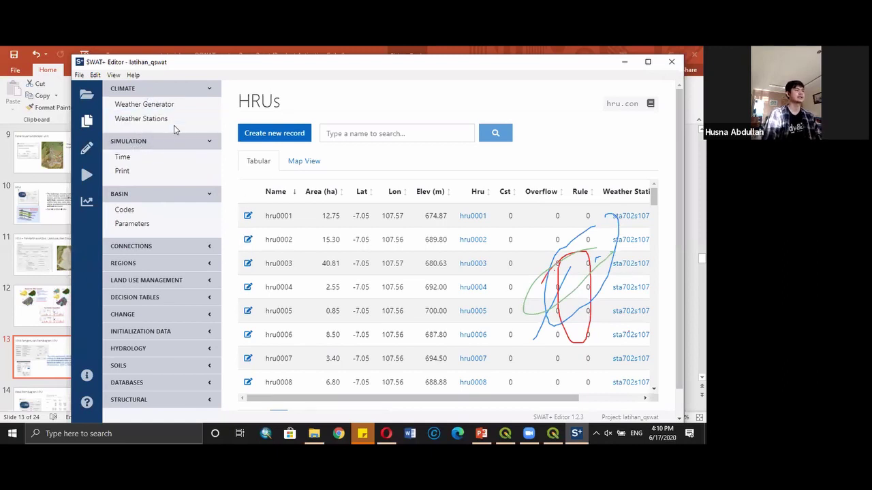
Write the SWAT+ input files to the project's Scenarios/Default/TxtInOut folder and run the SWAT+ model
{"action": "left_click", "coordinate": [87, 148]}
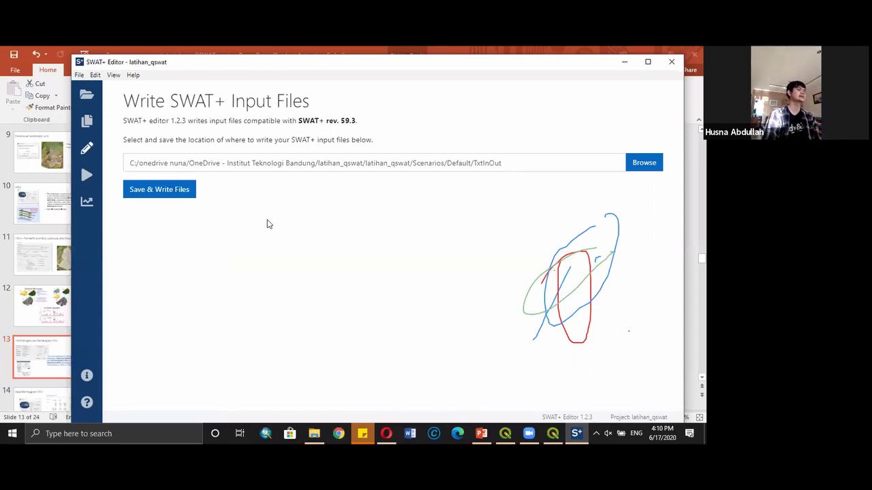
{"action": "left_click", "coordinate": [161, 197]}
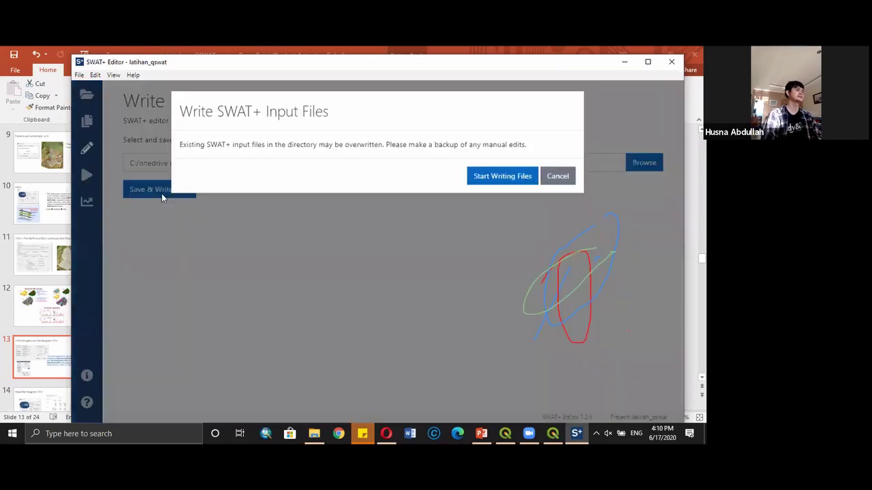
{"action": "left_click", "coordinate": [483, 180]}
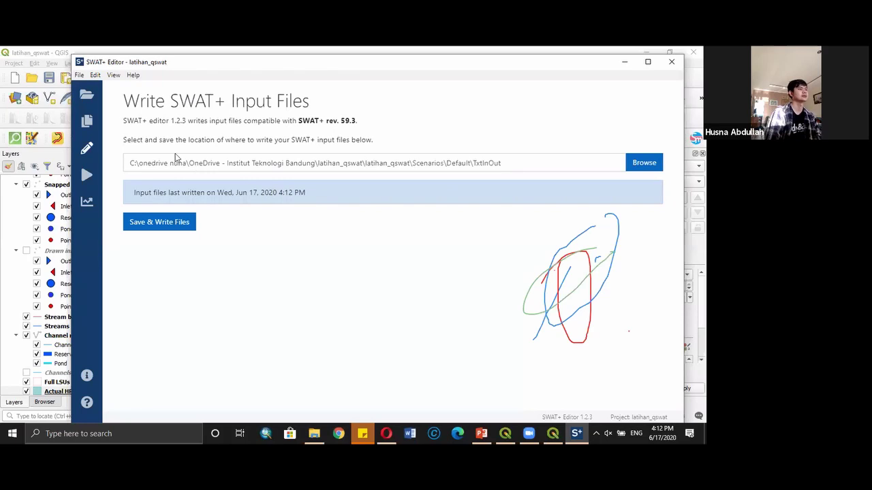
{"action": "left_click", "coordinate": [86, 176]}
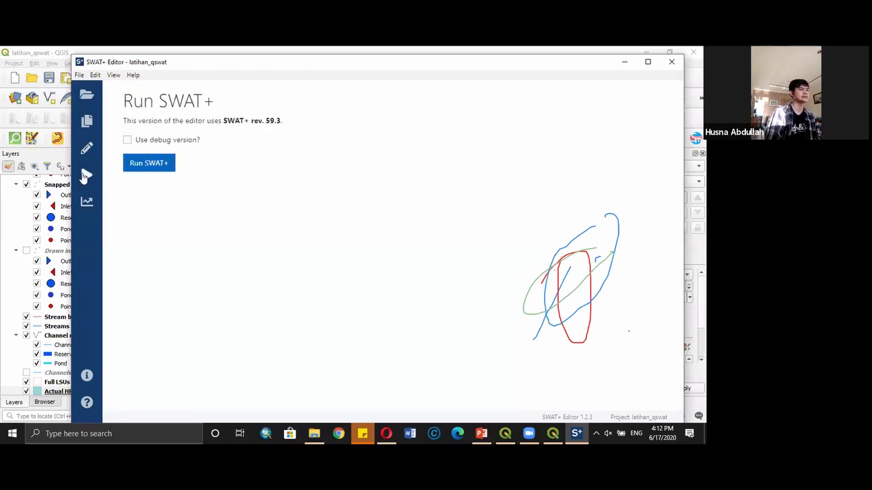
{"action": "left_click", "coordinate": [152, 165]}
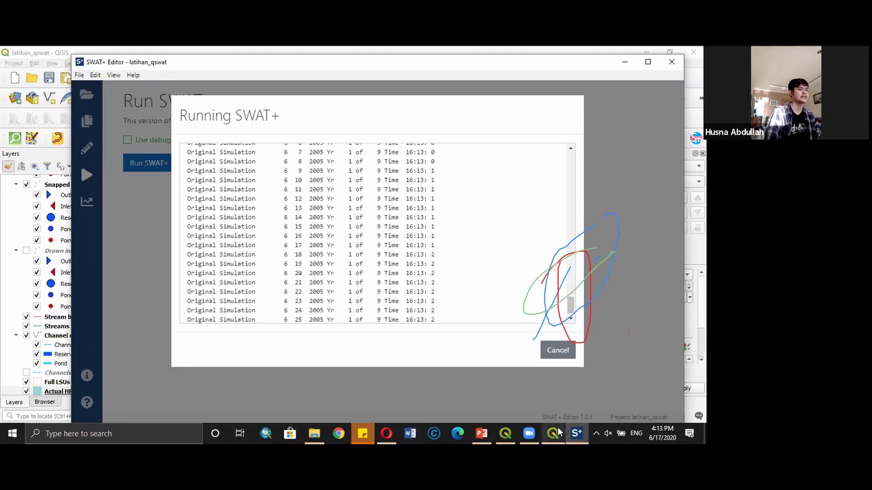
Switch to the PowerPoint presentation, look at the Kalibrasi slide and go to the Visualisasi Secara Statis slide
{"action": "left_click", "coordinate": [481, 433]}
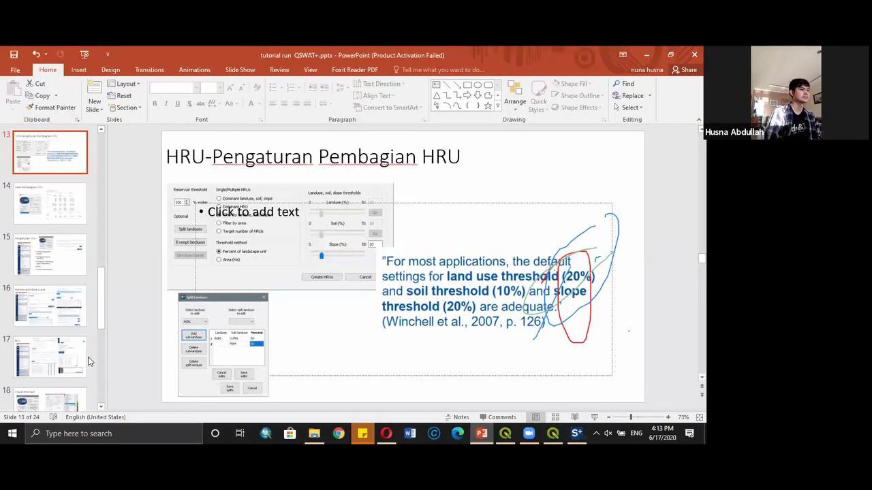
{"action": "scroll", "coordinate": [54, 332], "scroll_direction": "down", "scroll_amount": 6}
{"action": "left_click", "coordinate": [55, 331]}
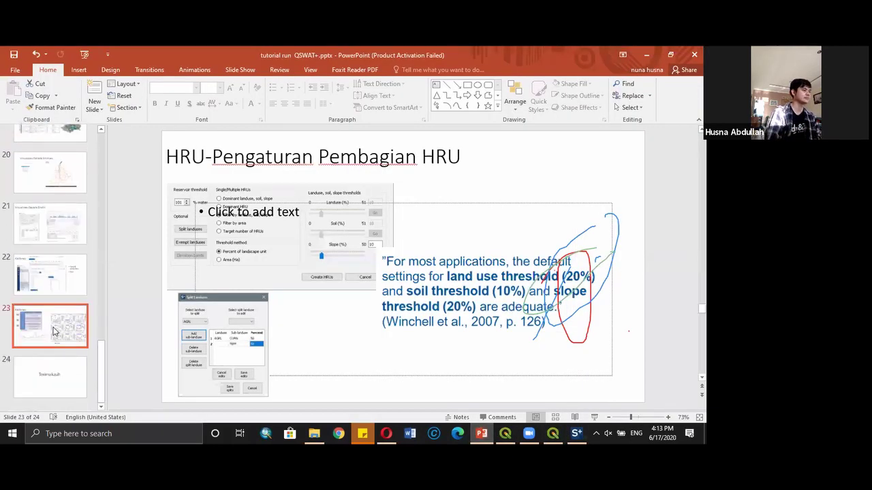
{"action": "scroll", "coordinate": [41, 219], "scroll_direction": "up", "scroll_amount": 3}
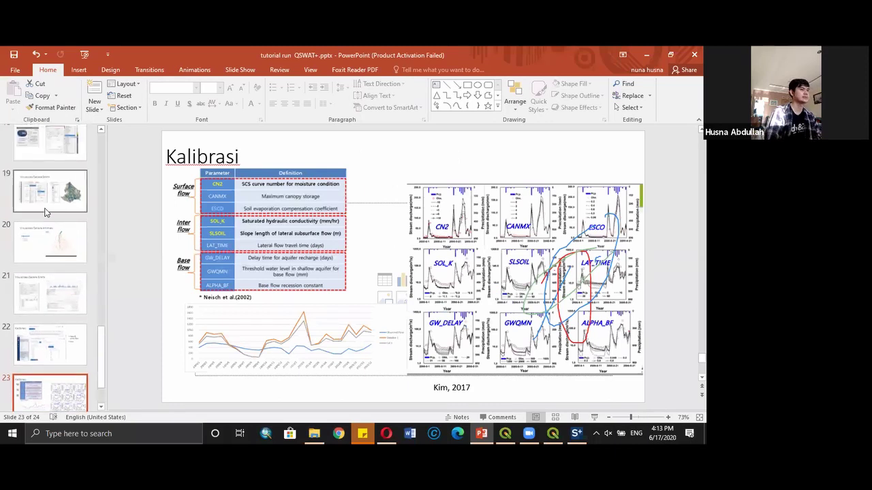
{"action": "left_click", "coordinate": [49, 235]}
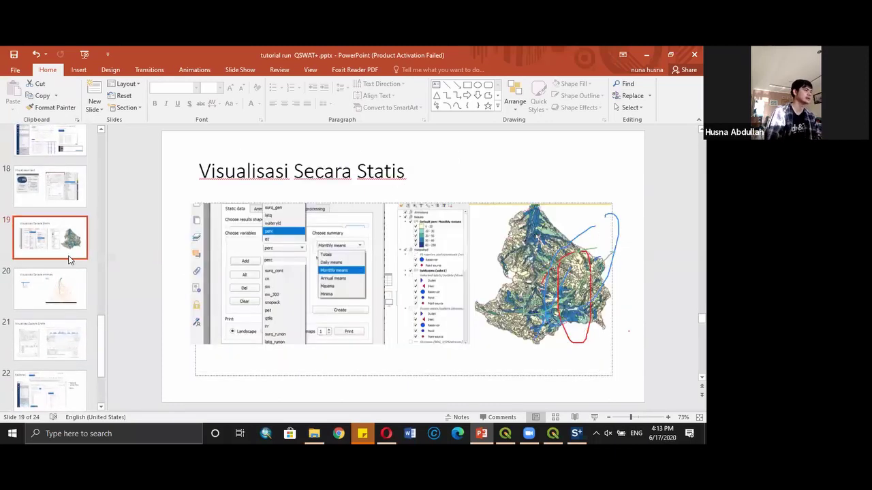
Present the Visualisasi Secara Statis slide full screen, keeping no extra blank slide in the presentation
{"action": "left_click", "coordinate": [98, 87]}
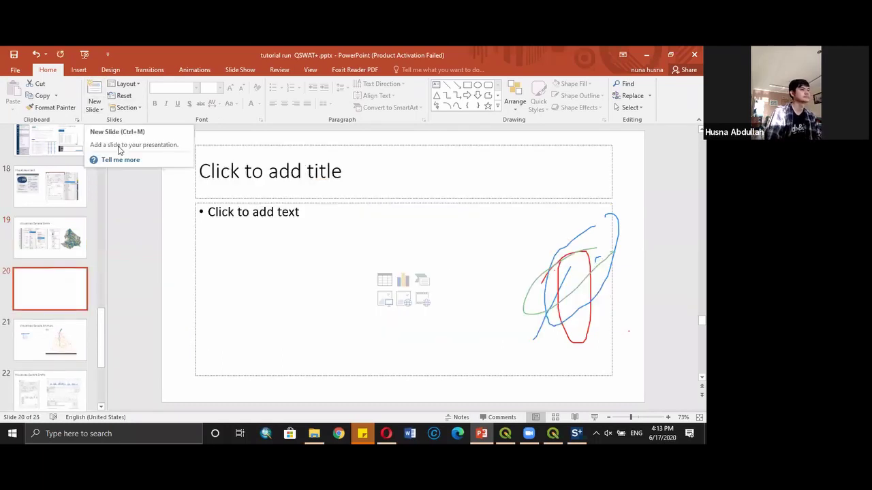
{"action": "key", "text": "ctrl+z"}
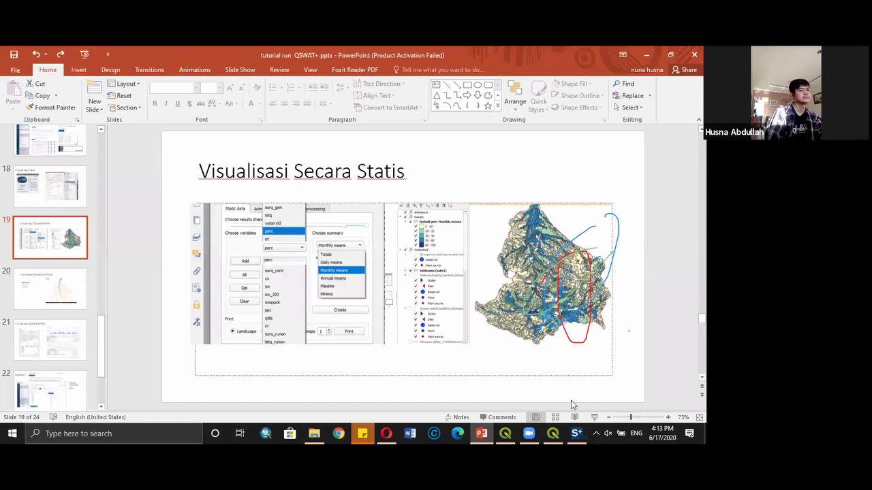
{"action": "left_click", "coordinate": [594, 417]}
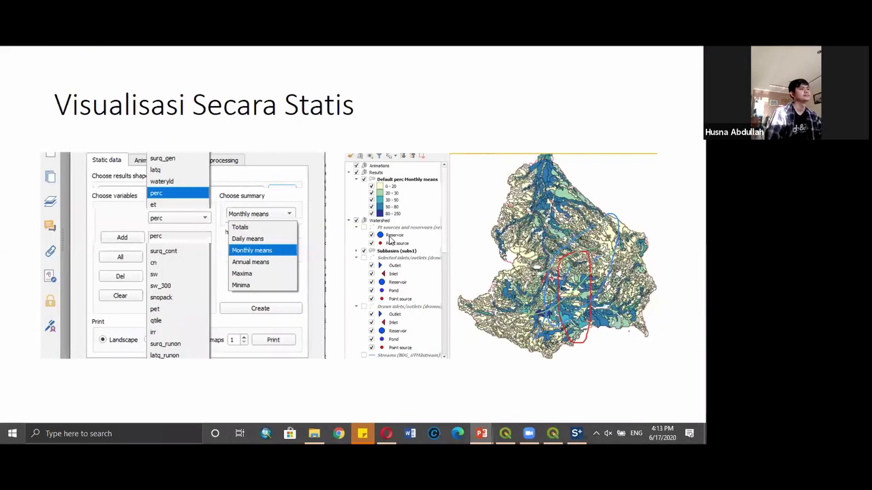